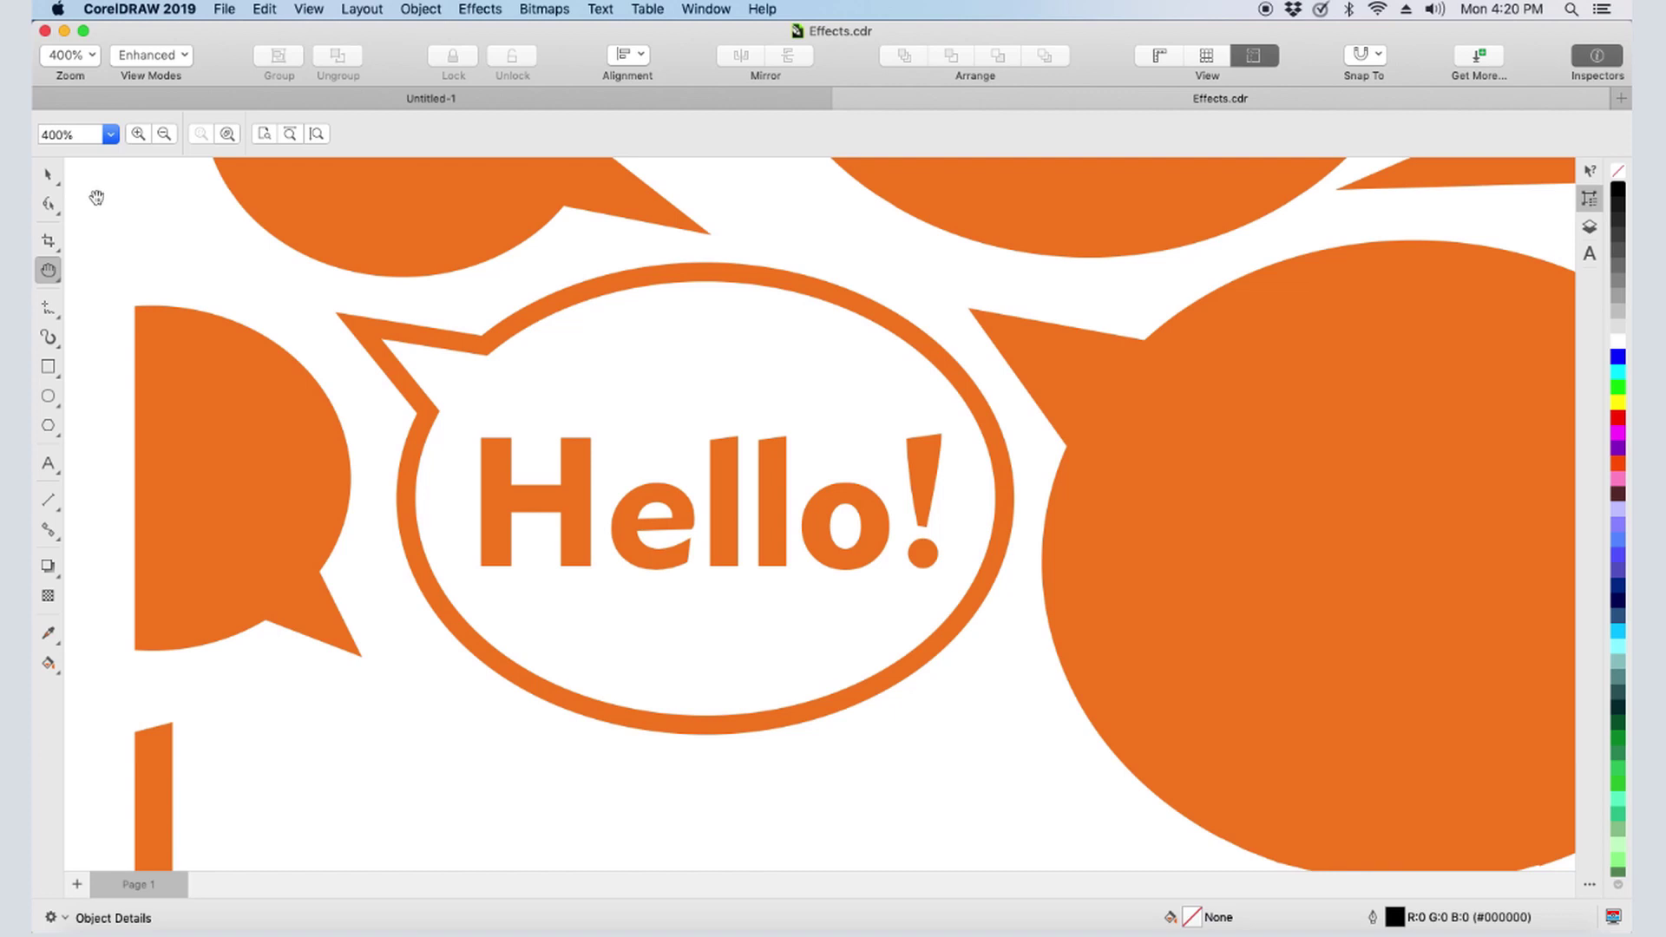
- Apply an outward contour to the "Hello!" text with an offset of about 0.104 inches
{"action": "left_click", "coordinate": [47, 174]}
{"action": "left_click", "coordinate": [492, 500]}
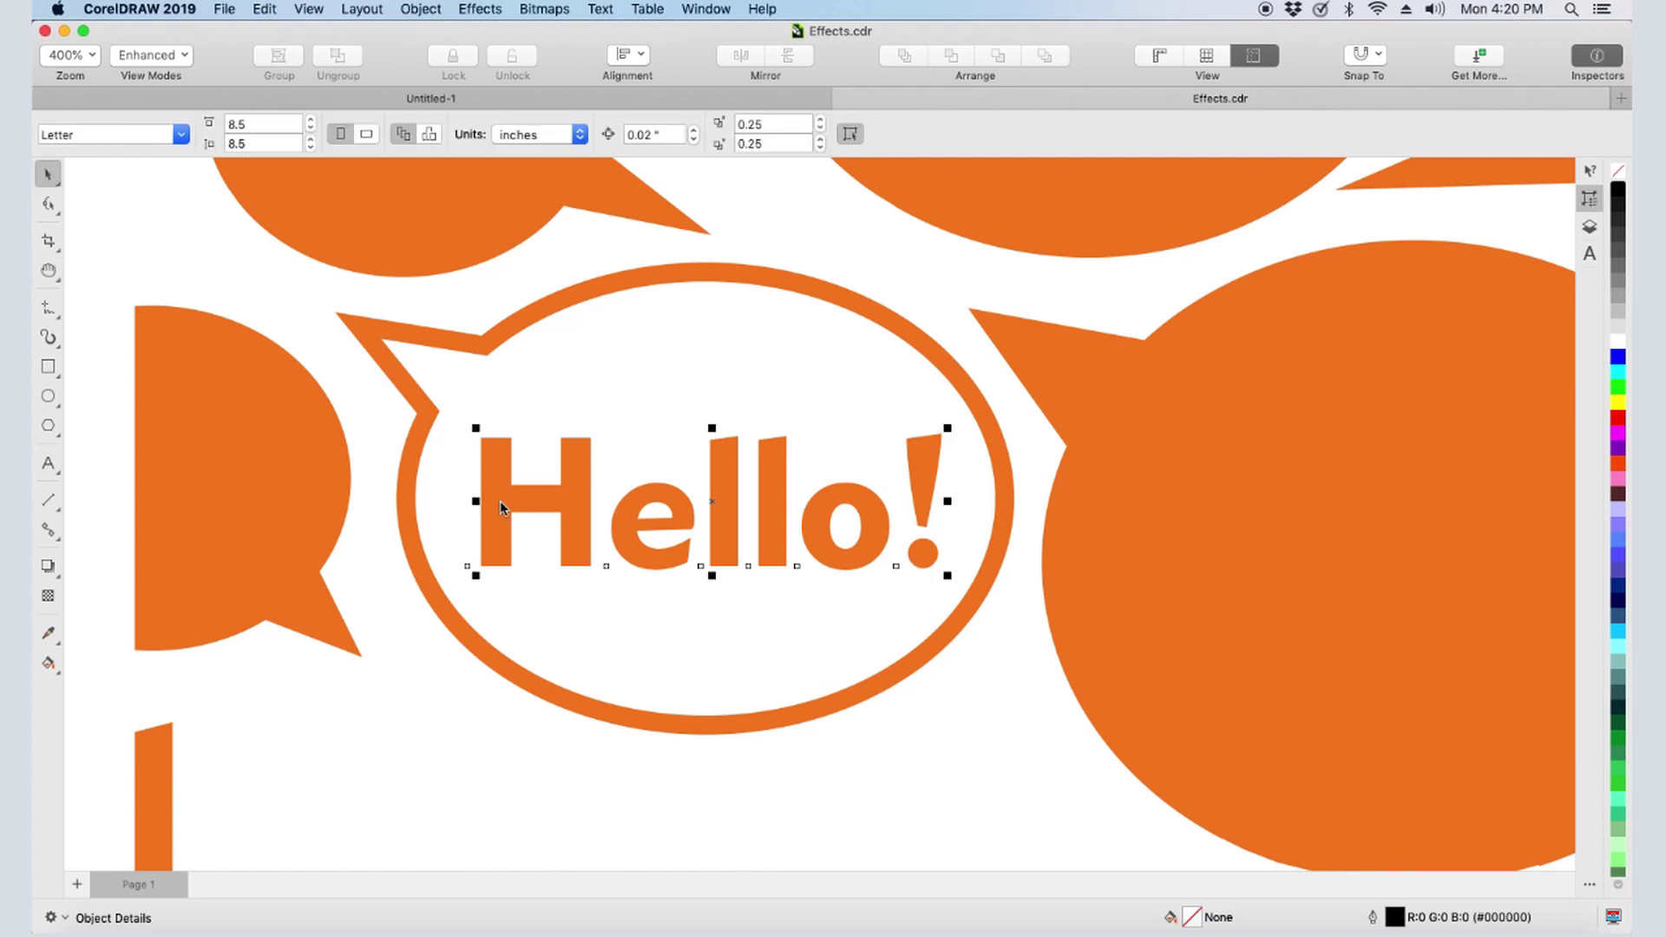
{"action": "left_click", "coordinate": [50, 570]}
{"action": "left_click", "coordinate": [125, 584]}
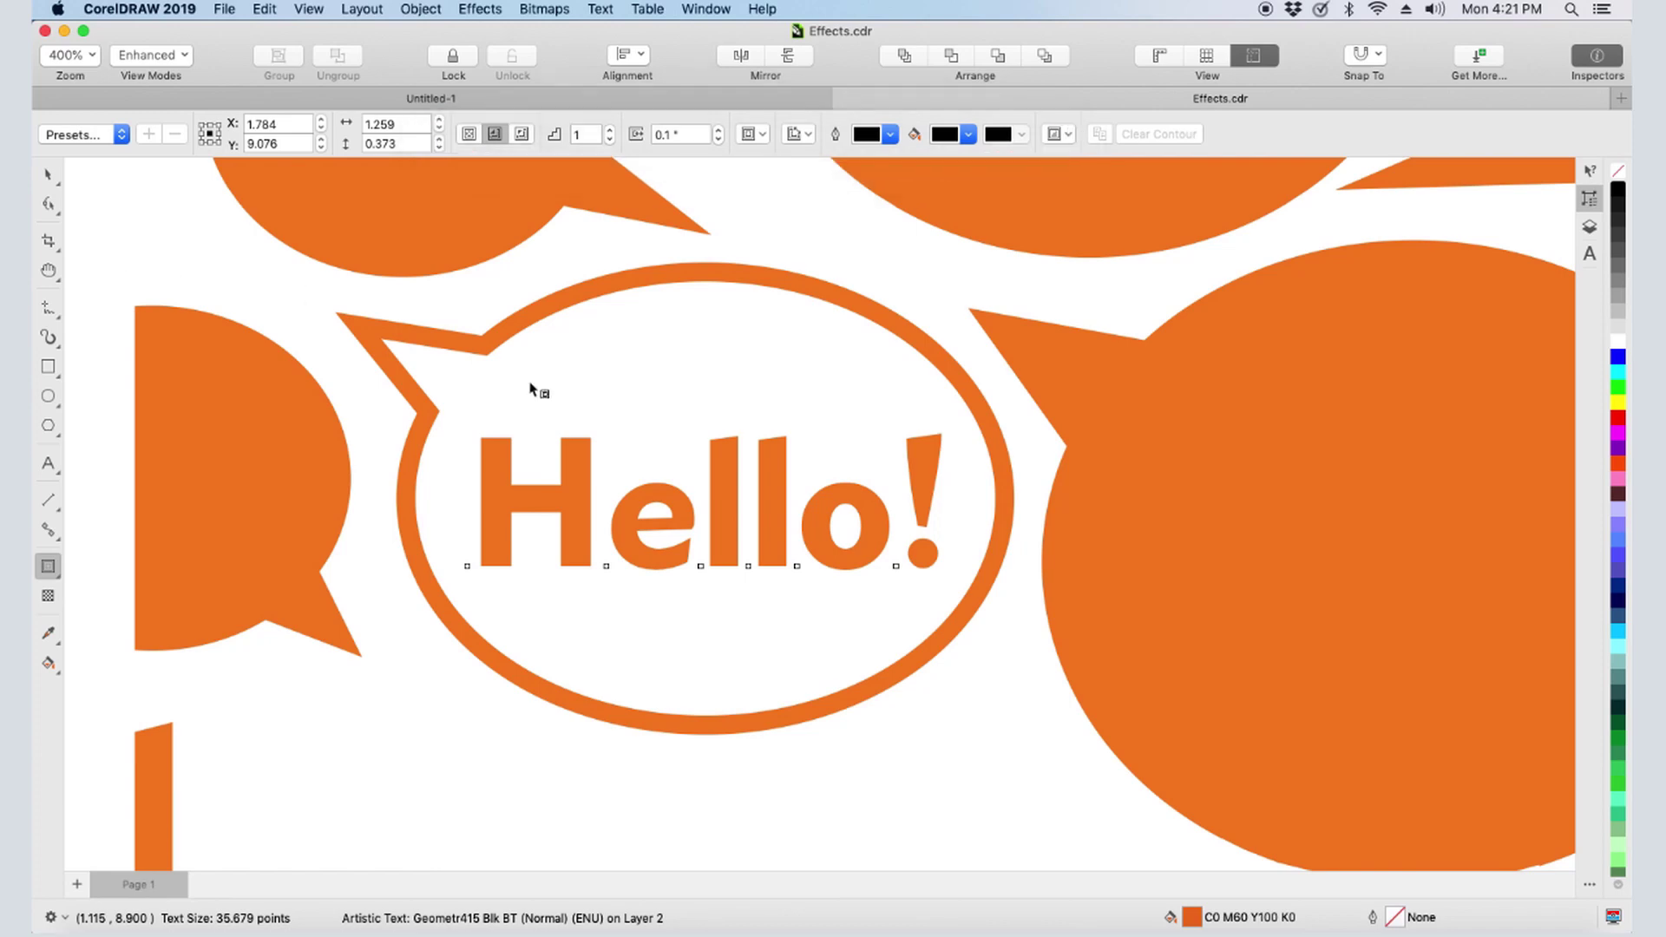
{"action": "mouse_move", "coordinate": [484, 459]}
{"action": "left_mouse_down"}
{"action": "mouse_move", "coordinate": [483, 488]}
{"action": "mouse_move", "coordinate": [467, 441]}
{"action": "left_mouse_up"}
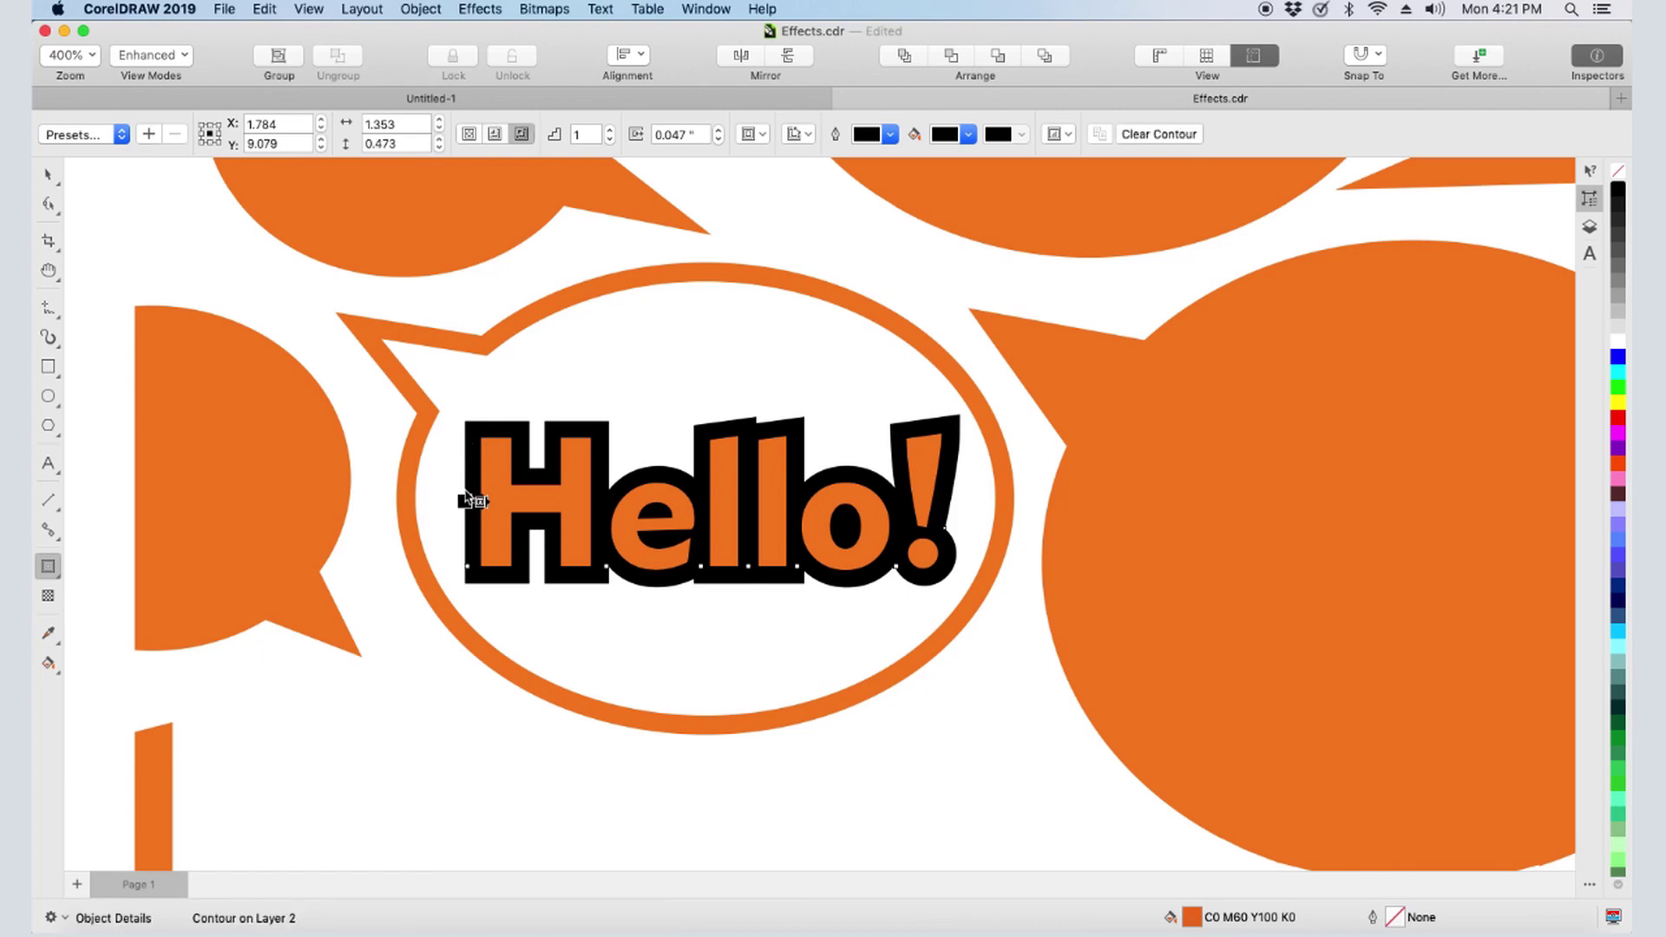
{"action": "left_click_drag", "start_coordinate": [466, 501], "coordinate": [450, 501]}
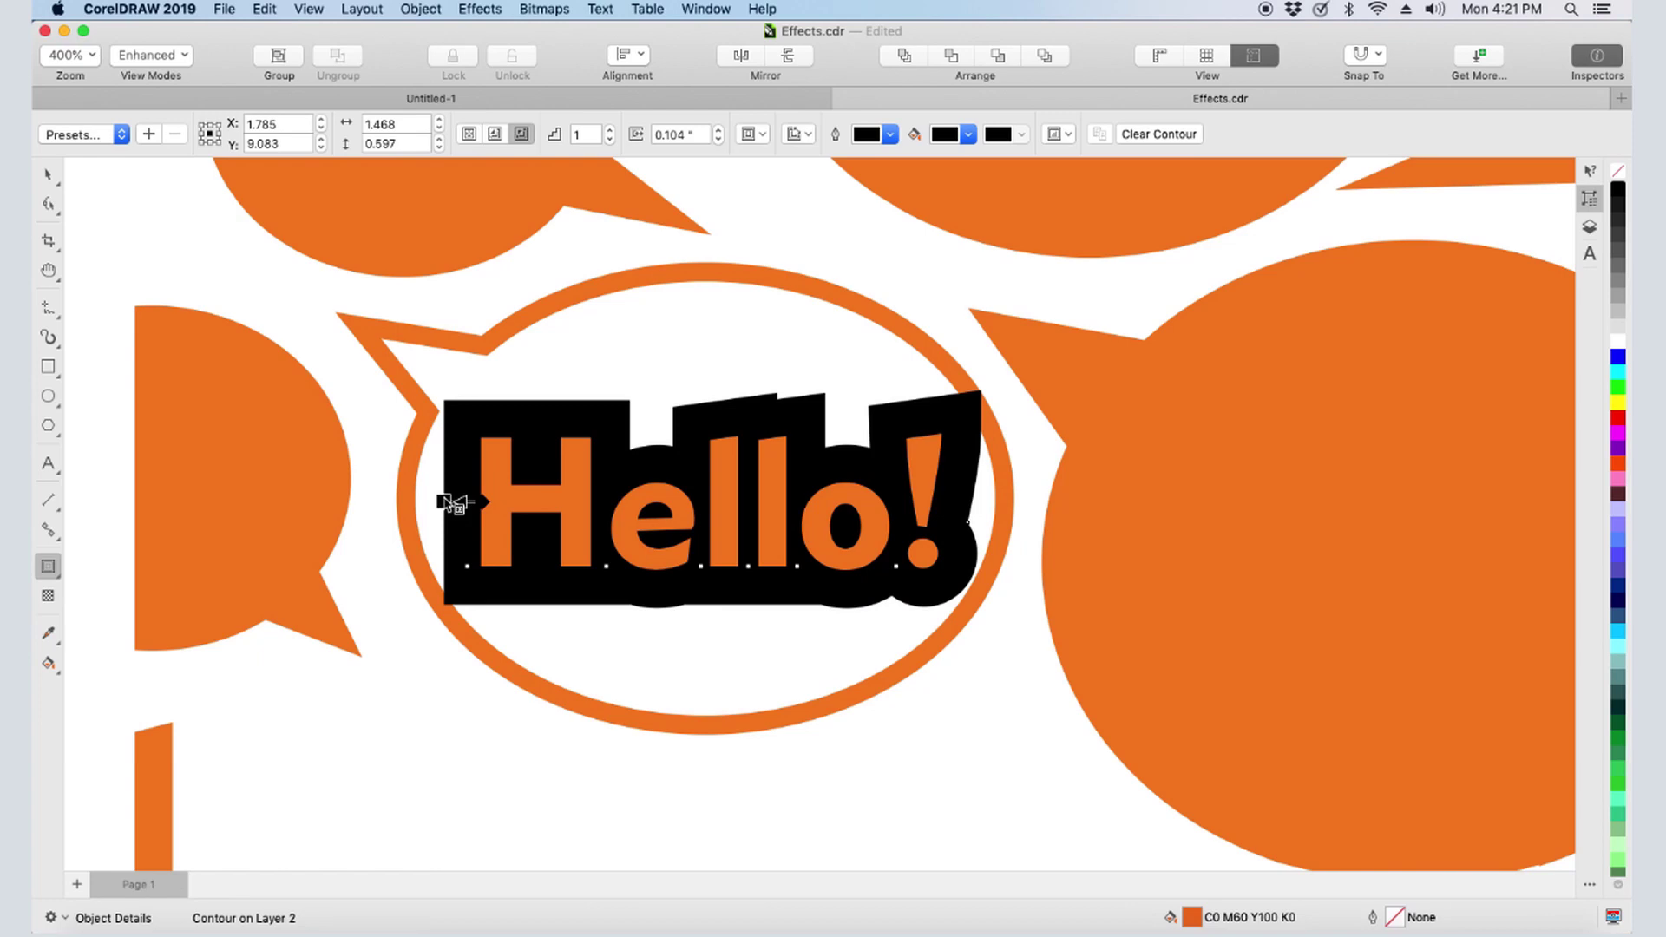
- Fill the contour with dark green, and set it to 4 steps with an offset of about 0.04 inches
{"action": "left_click", "coordinate": [967, 134]}
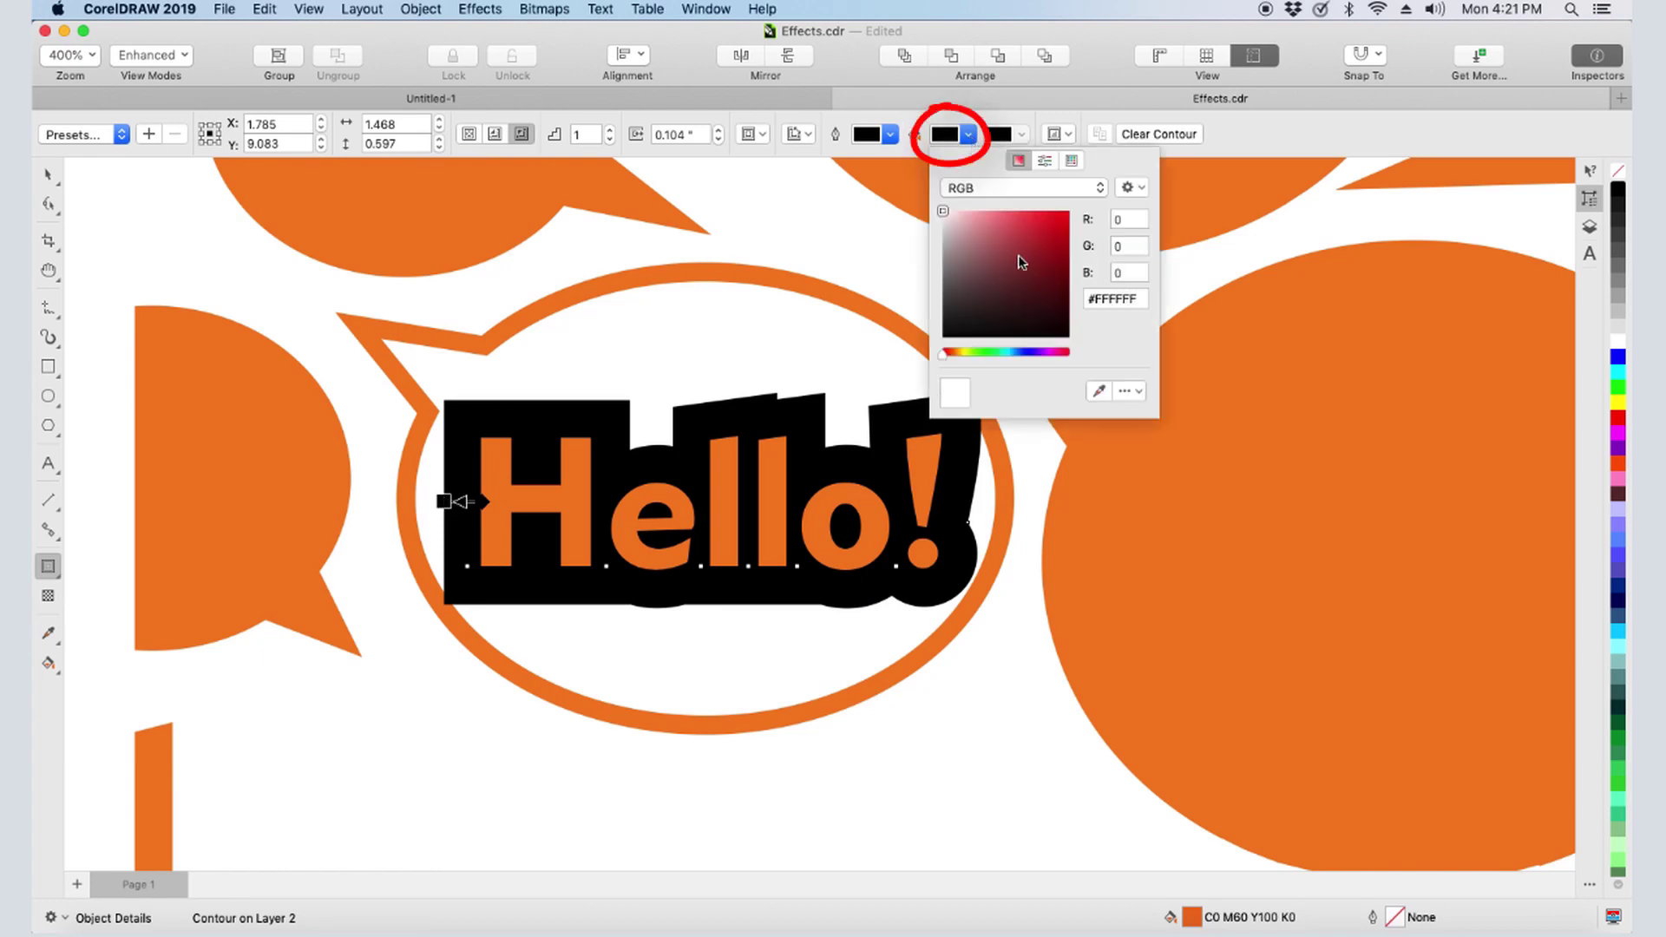
{"action": "left_click", "coordinate": [990, 353]}
{"action": "left_click", "coordinate": [605, 135]}
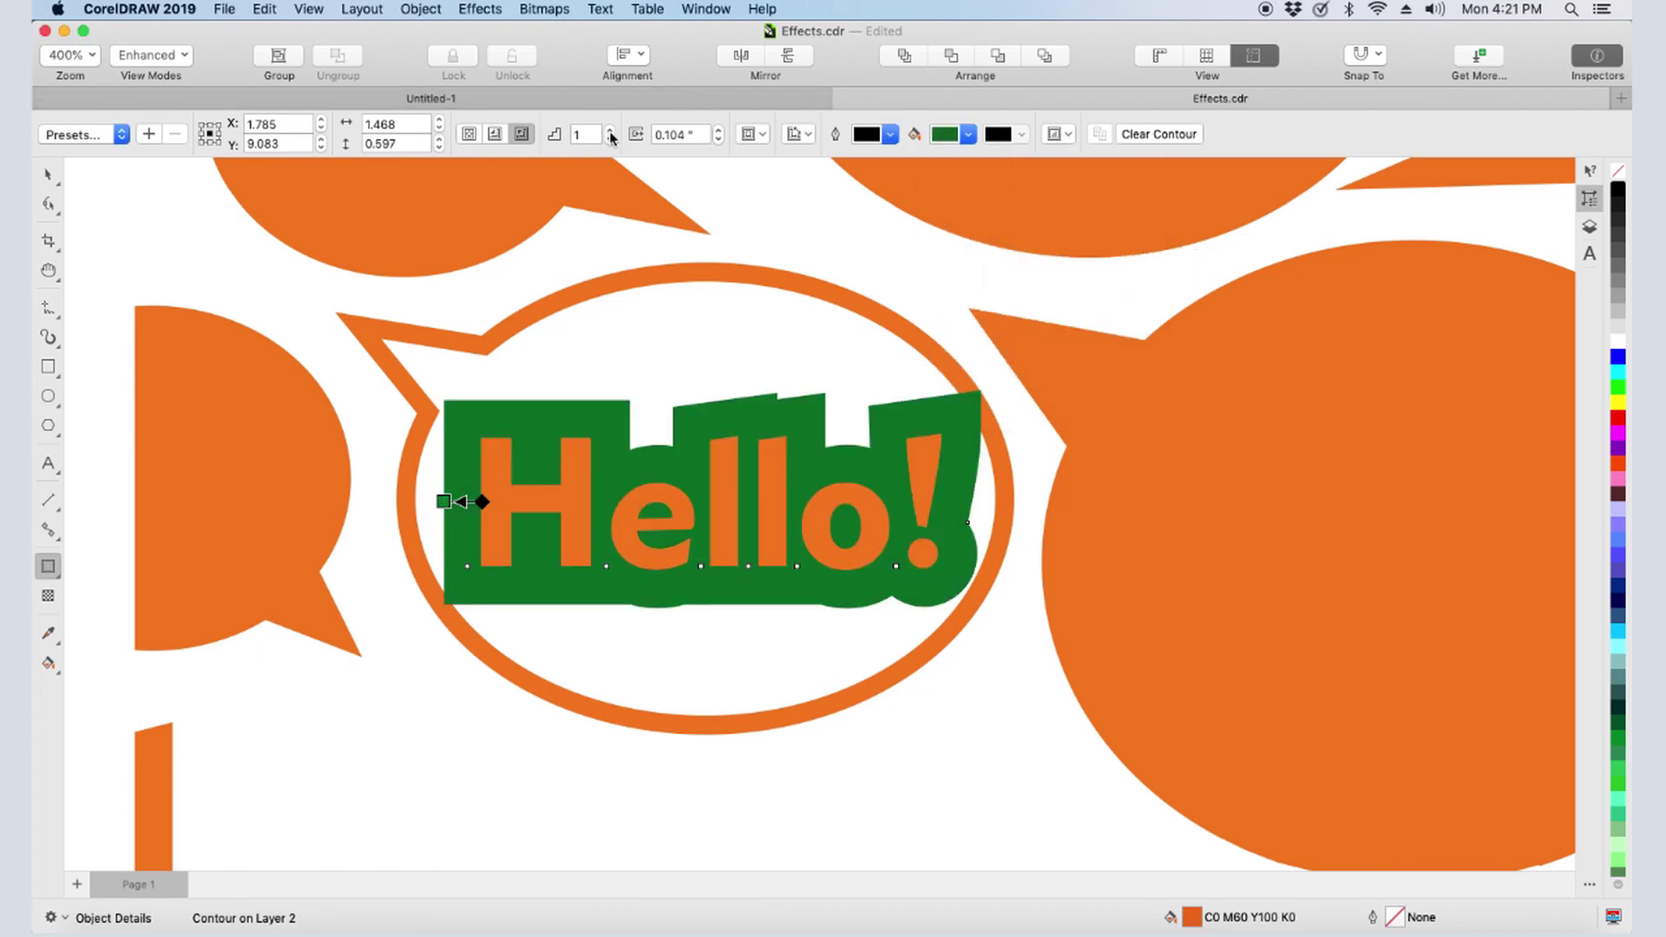
{"action": "left_click", "coordinate": [610, 129]}
{"action": "left_click", "coordinate": [610, 129]}
{"action": "left_click", "coordinate": [611, 129]}
{"action": "left_click_drag", "start_coordinate": [330, 502], "coordinate": [423, 502]}
- Round the contour's corners and change its color progression, trying Clockwise before settling on Counterclockwise Contour Colors
{"action": "left_click", "coordinate": [763, 135]}
{"action": "left_click", "coordinate": [786, 176]}
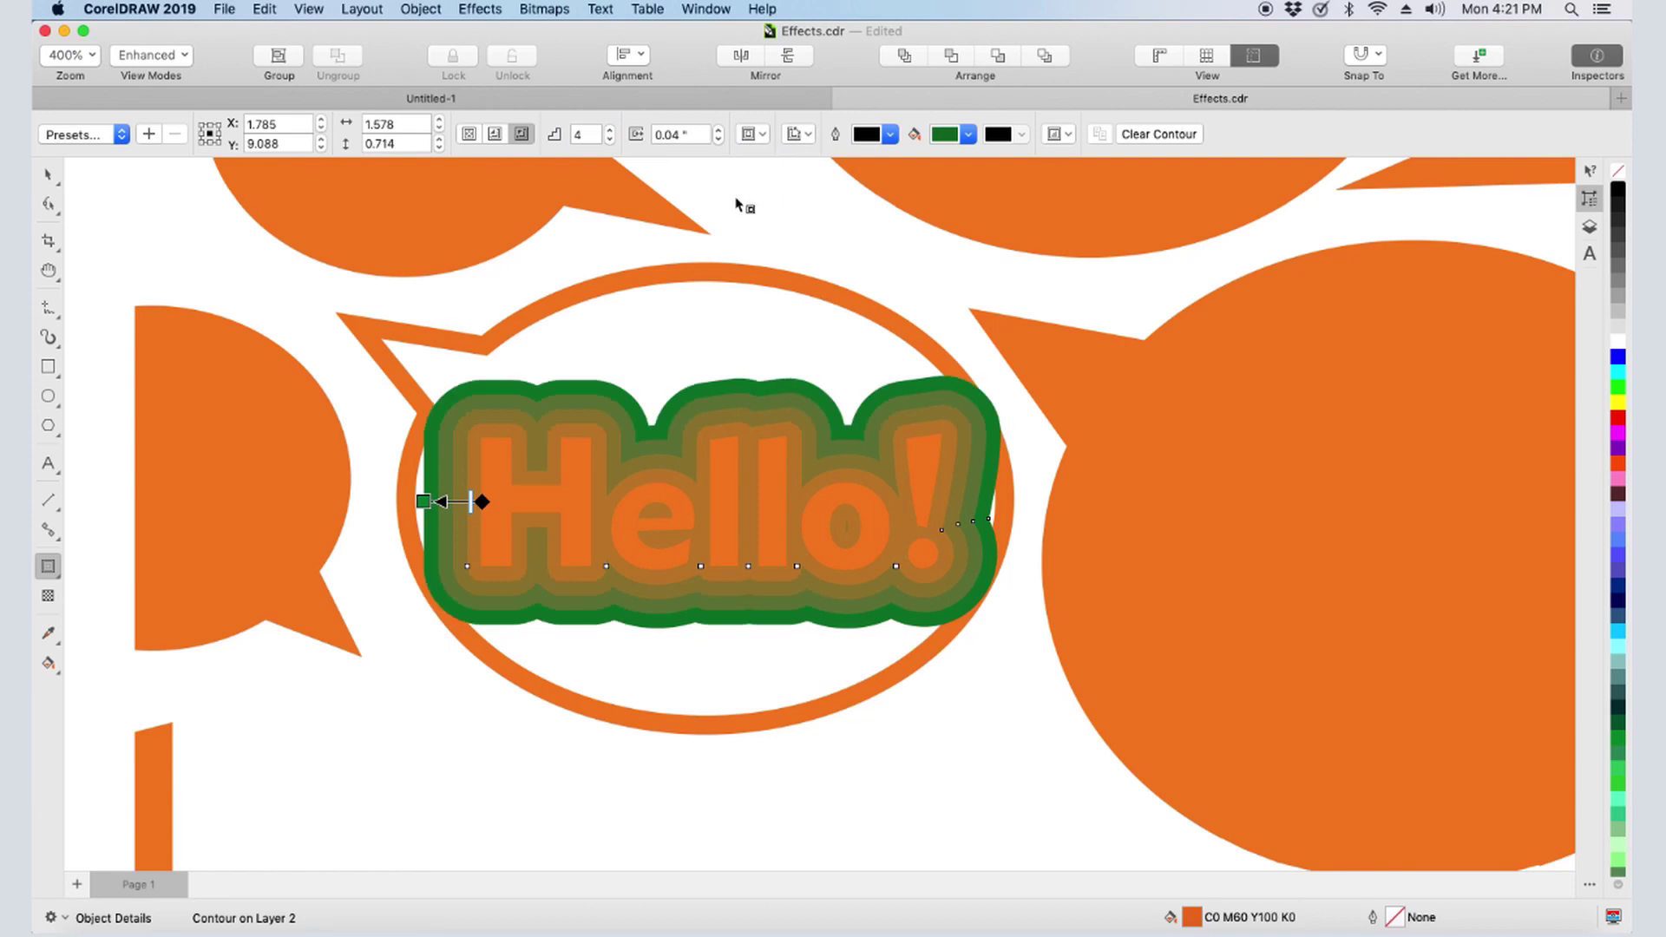
{"action": "left_click", "coordinate": [807, 142]}
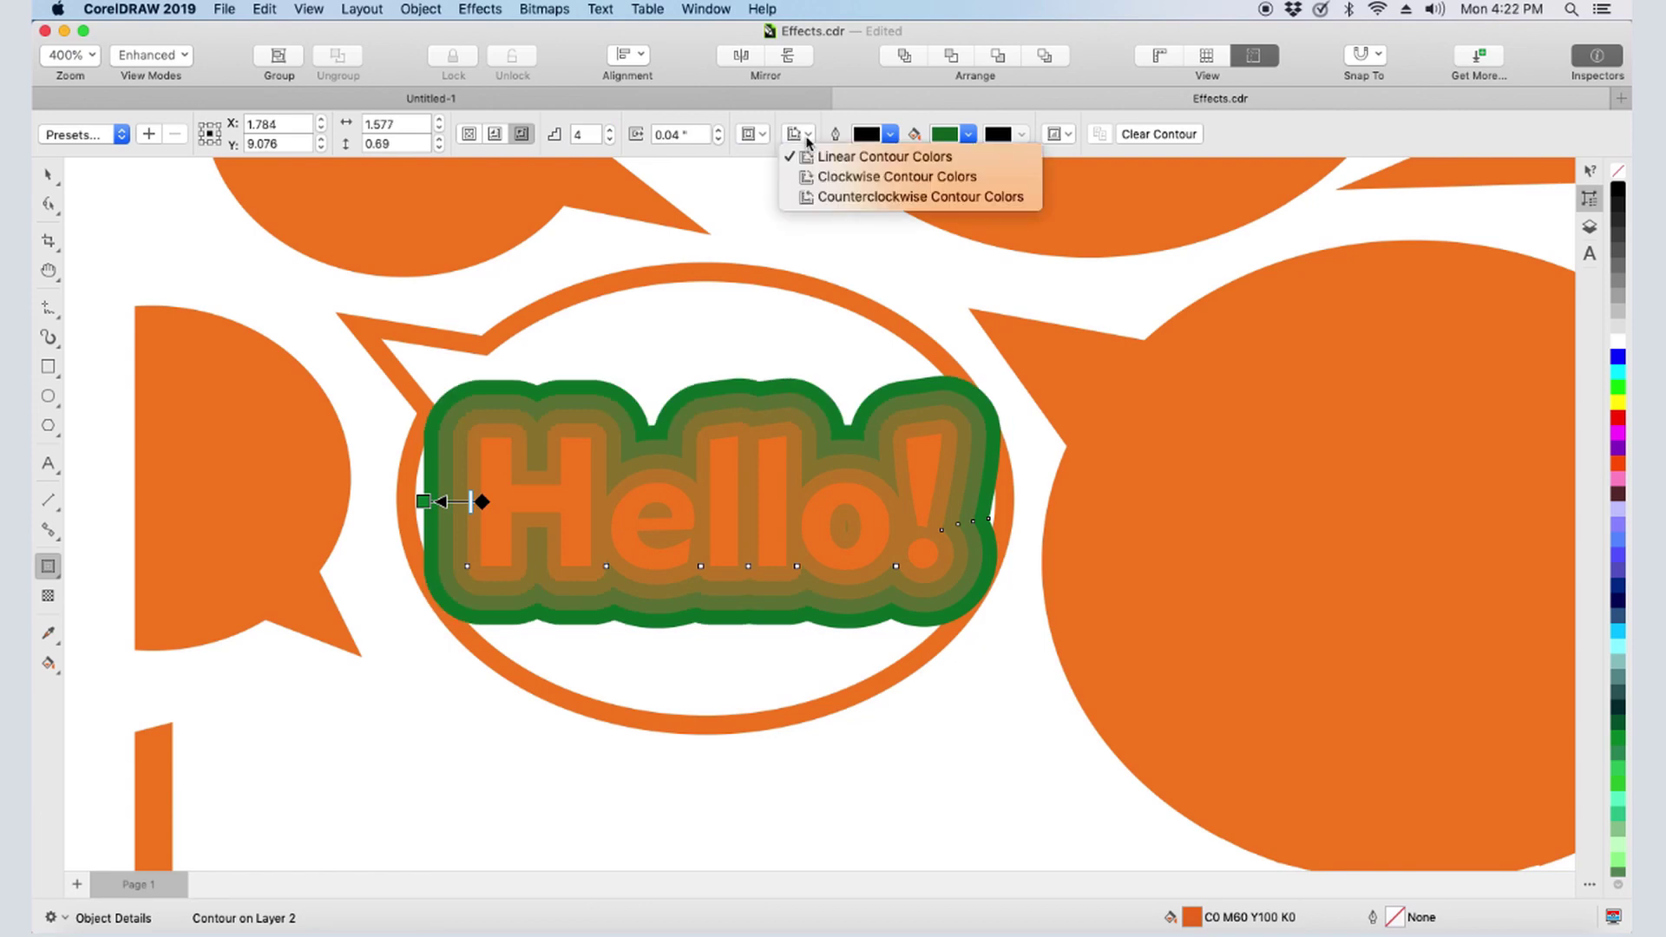
{"action": "left_click", "coordinate": [822, 176]}
{"action": "left_click", "coordinate": [809, 140]}
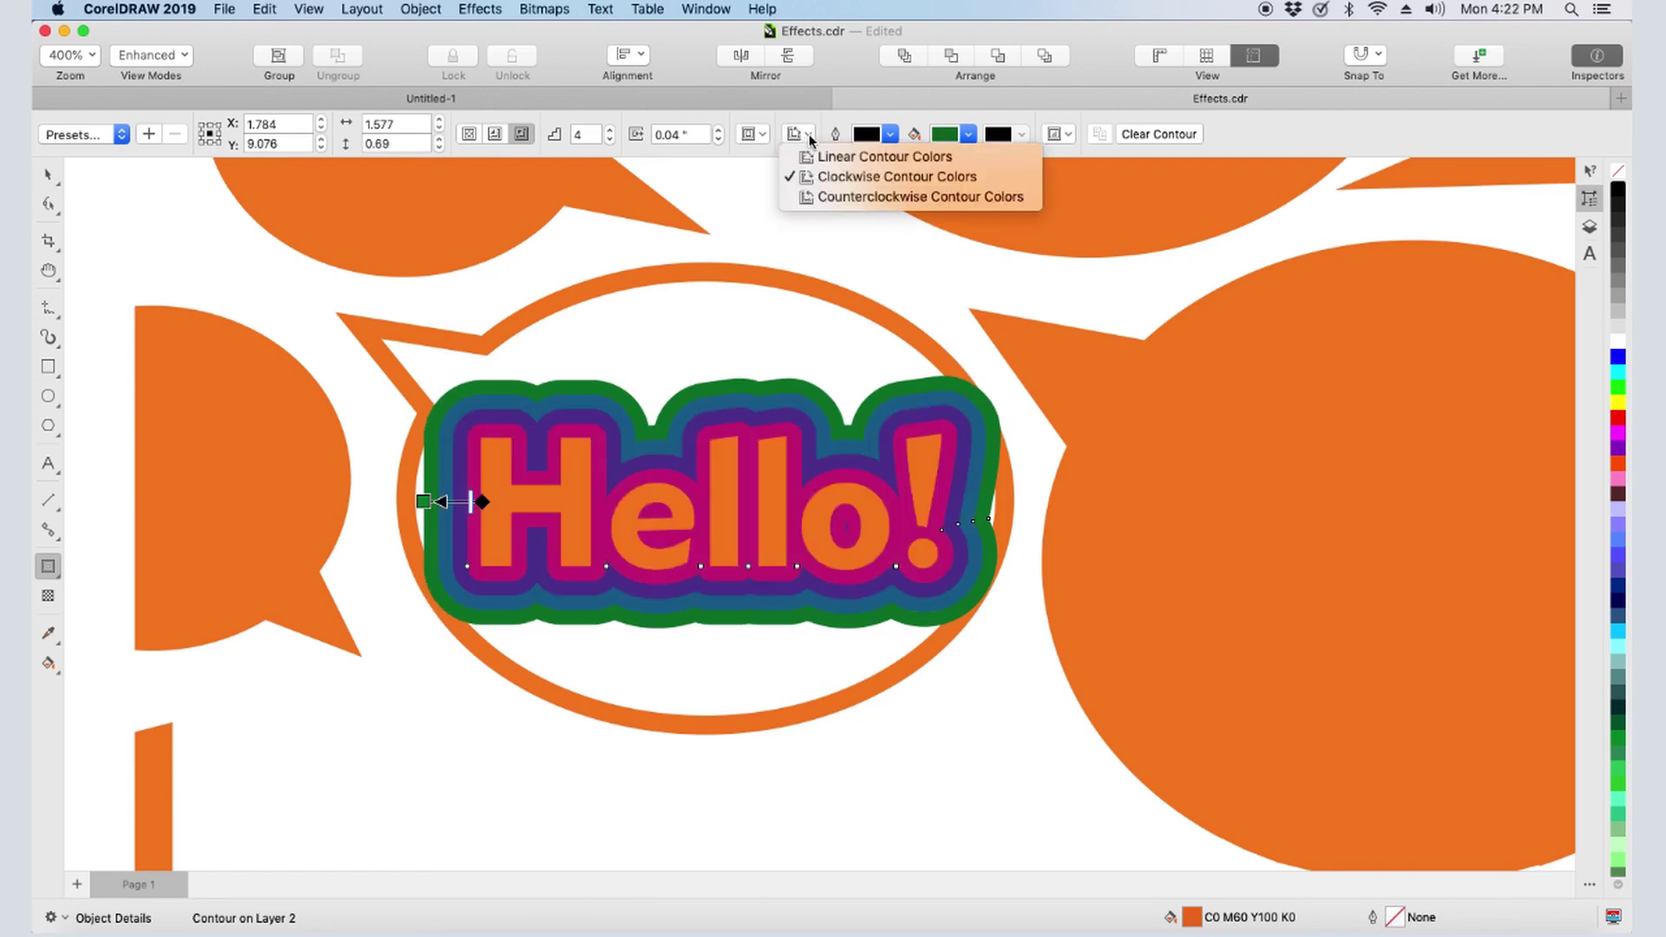
{"action": "left_click", "coordinate": [835, 198]}
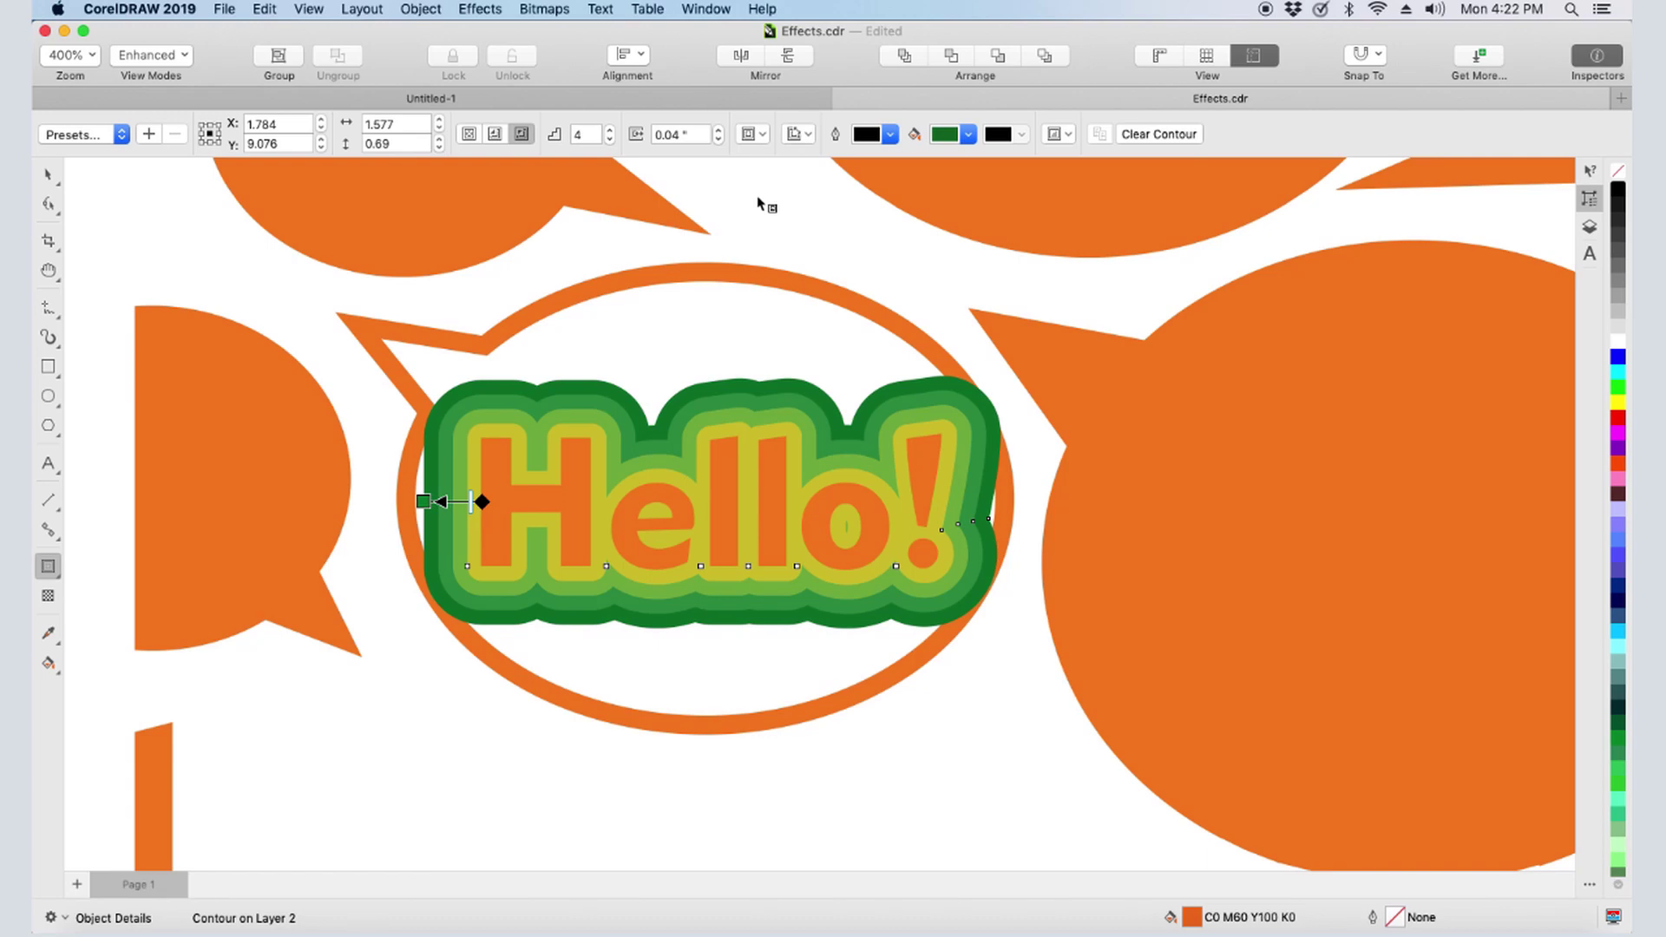
- Increase the contour to 9 steps and reduce its offset to about 0.019 inches
{"action": "left_click", "coordinate": [611, 130]}
{"action": "left_click", "coordinate": [610, 129]}
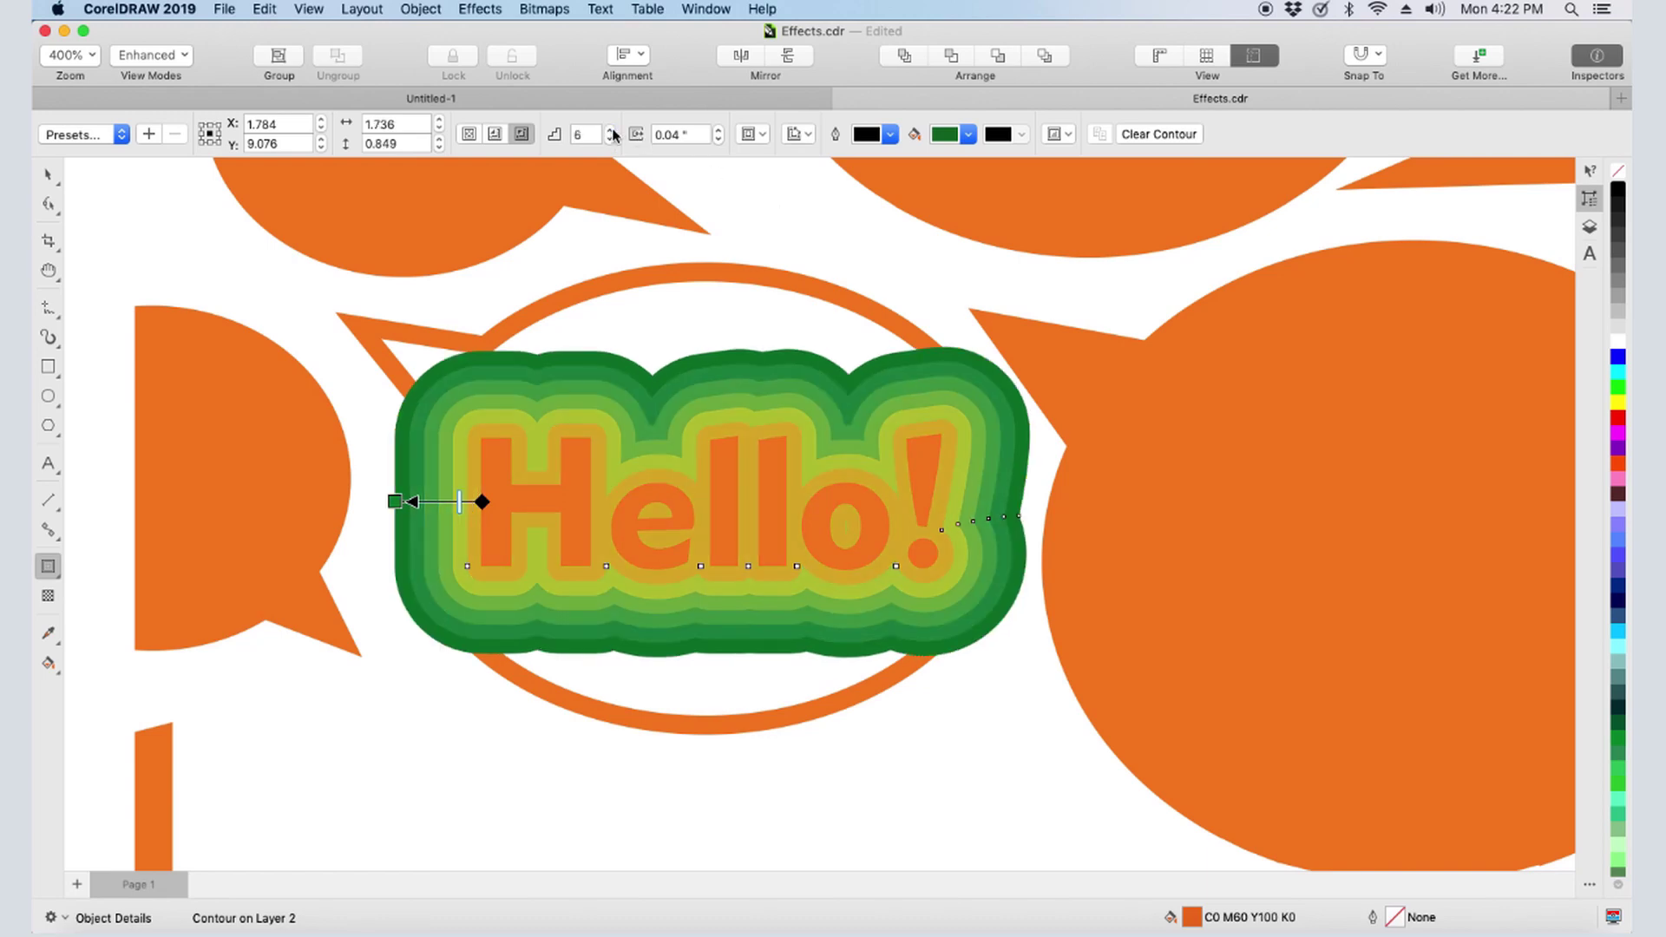
{"action": "left_click", "coordinate": [611, 129]}
{"action": "left_click", "coordinate": [611, 129]}
{"action": "left_click", "coordinate": [611, 130]}
{"action": "left_click_drag", "start_coordinate": [365, 502], "coordinate": [419, 502]}
- Try adjusting the contour's linked object and color acceleration
{"action": "left_click", "coordinate": [1065, 136]}
{"action": "mouse_move", "coordinate": [1083, 198]}
{"action": "left_mouse_down"}
{"action": "mouse_move", "coordinate": [1104, 198]}
{"action": "mouse_move", "coordinate": [1080, 198]}
{"action": "left_mouse_up"}
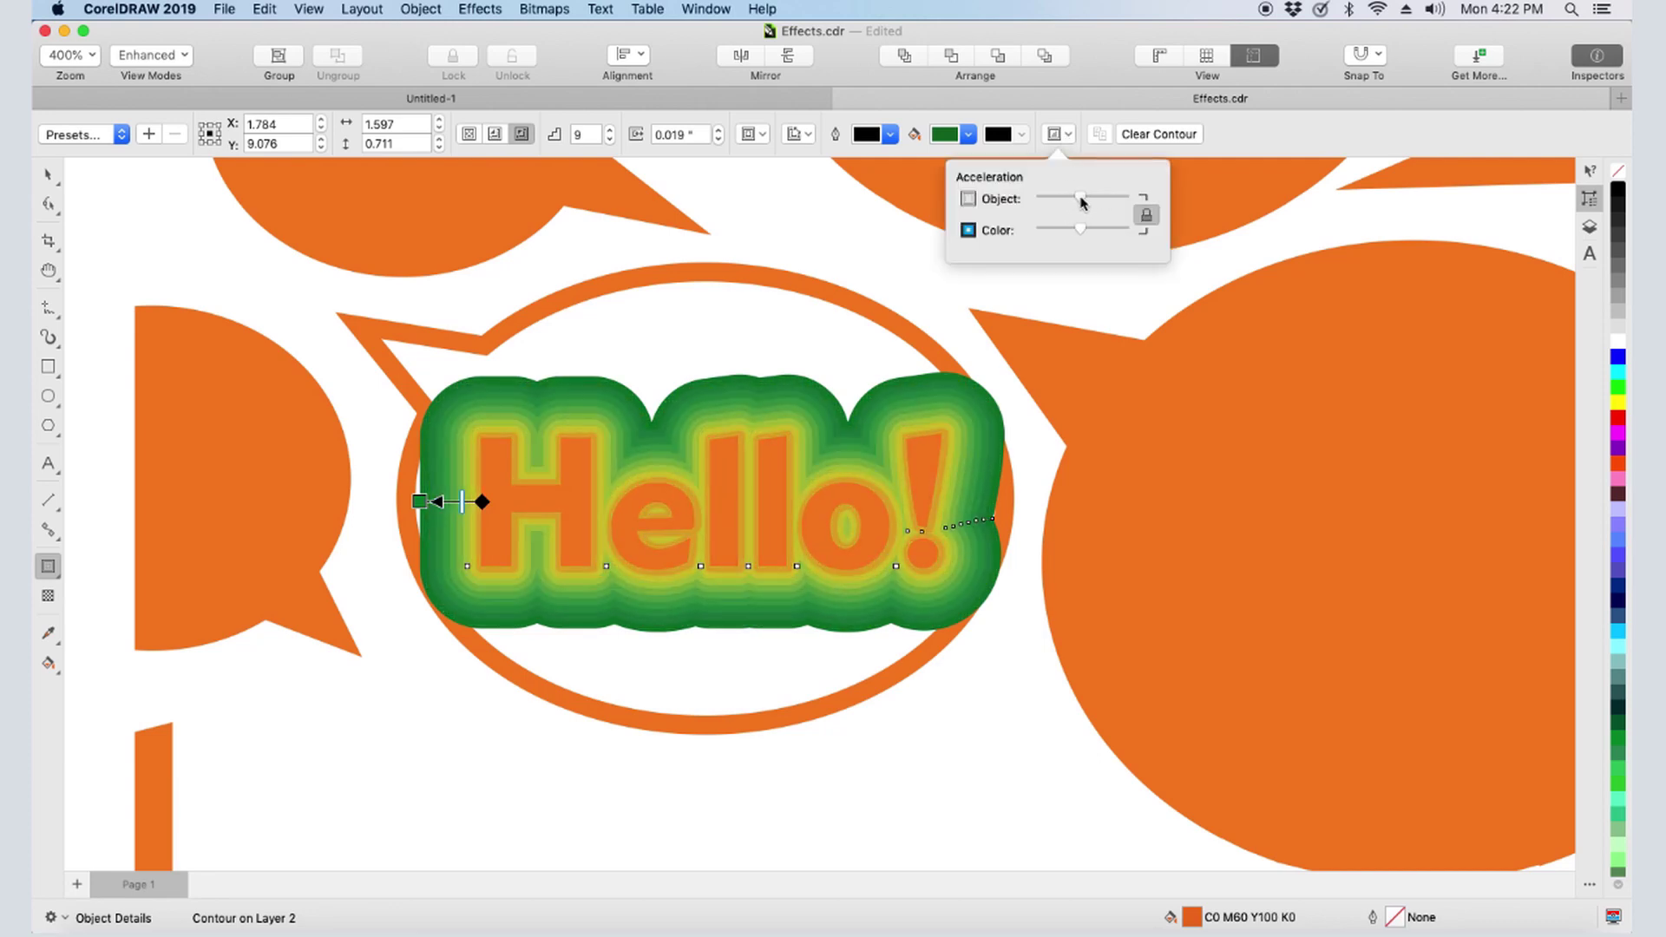
{"action": "left_click", "coordinate": [926, 247]}
- Give the "Hello!" text a fountain fill running from orange to dark blue (#0C2F99)
{"action": "left_click", "coordinate": [1591, 256]}
{"action": "left_click", "coordinate": [1443, 344]}
{"action": "left_click", "coordinate": [1416, 359]}
{"action": "left_click", "coordinate": [1521, 344]}
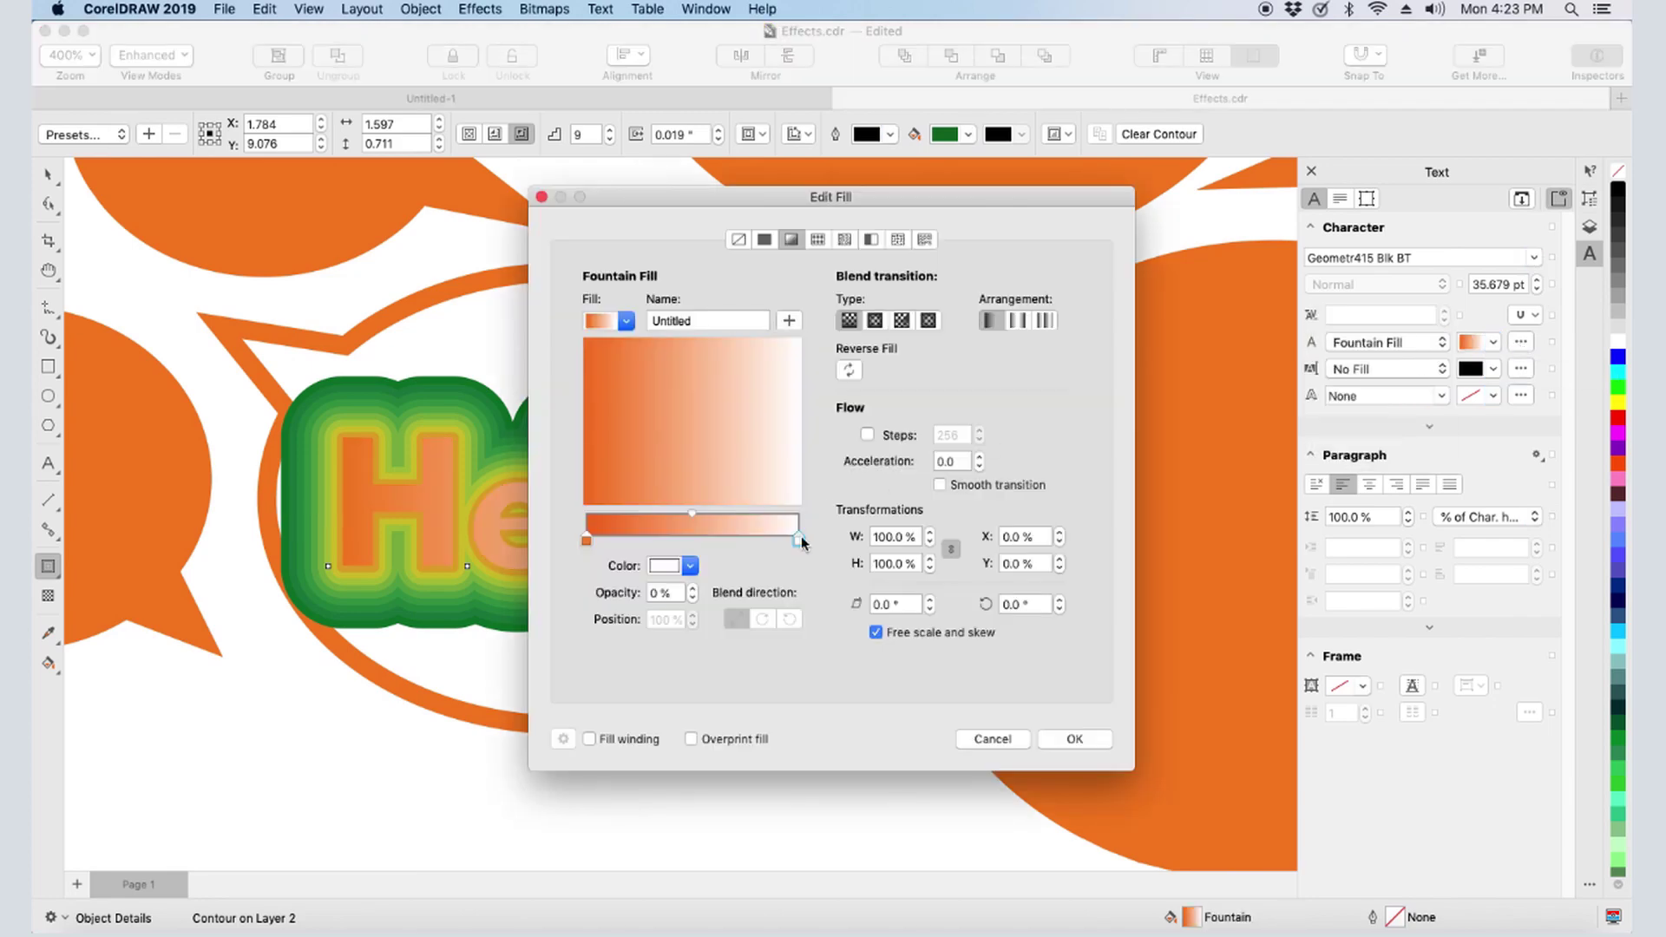
{"action": "left_click", "coordinate": [689, 566]}
{"action": "left_click", "coordinate": [742, 790]}
{"action": "left_click", "coordinate": [780, 694]}
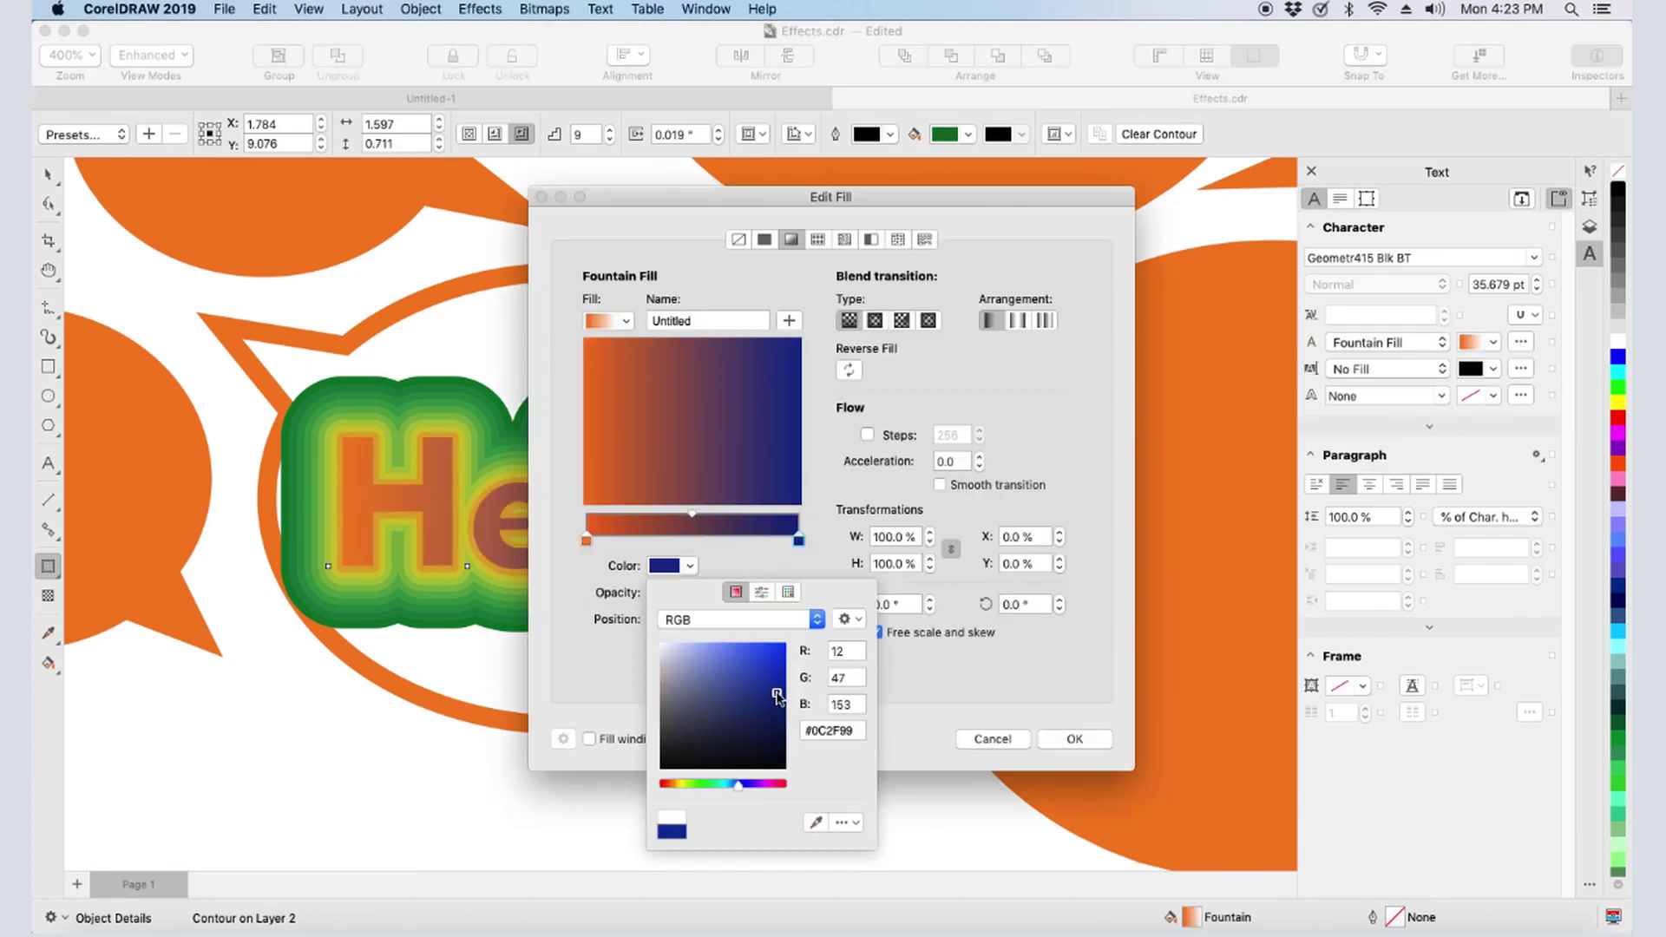
{"action": "left_click", "coordinate": [1064, 742]}
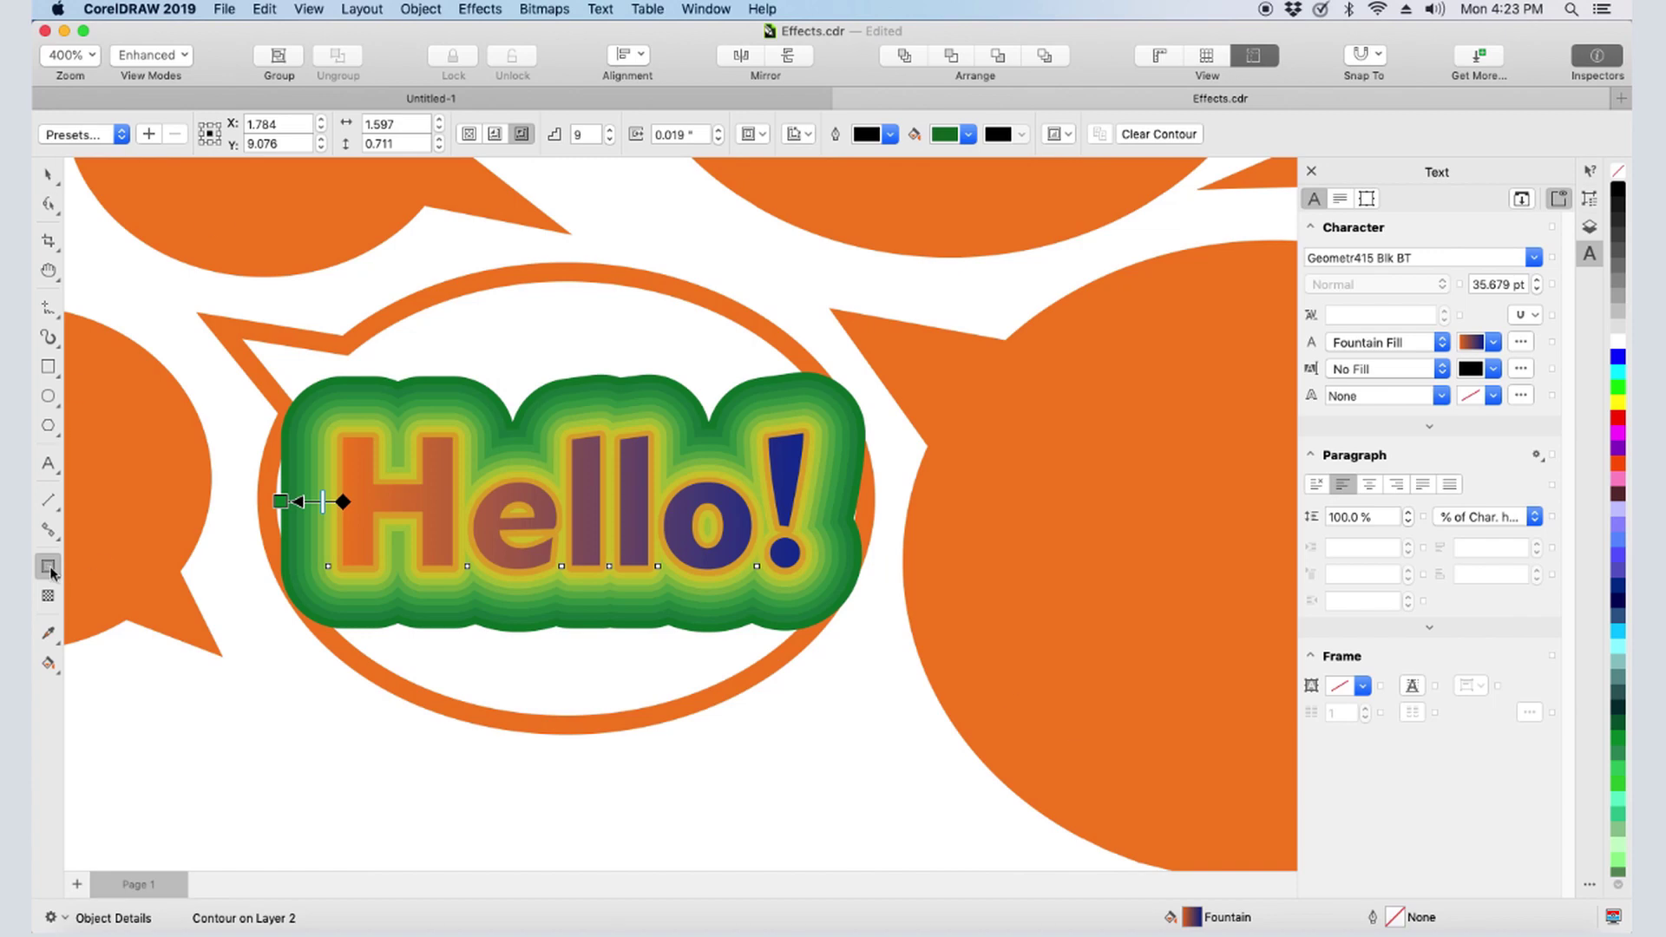
- Set the end color of the contour's fountain fill to red (#DE1111)
{"action": "left_click", "coordinate": [1022, 134]}
{"action": "left_click", "coordinate": [1112, 226]}
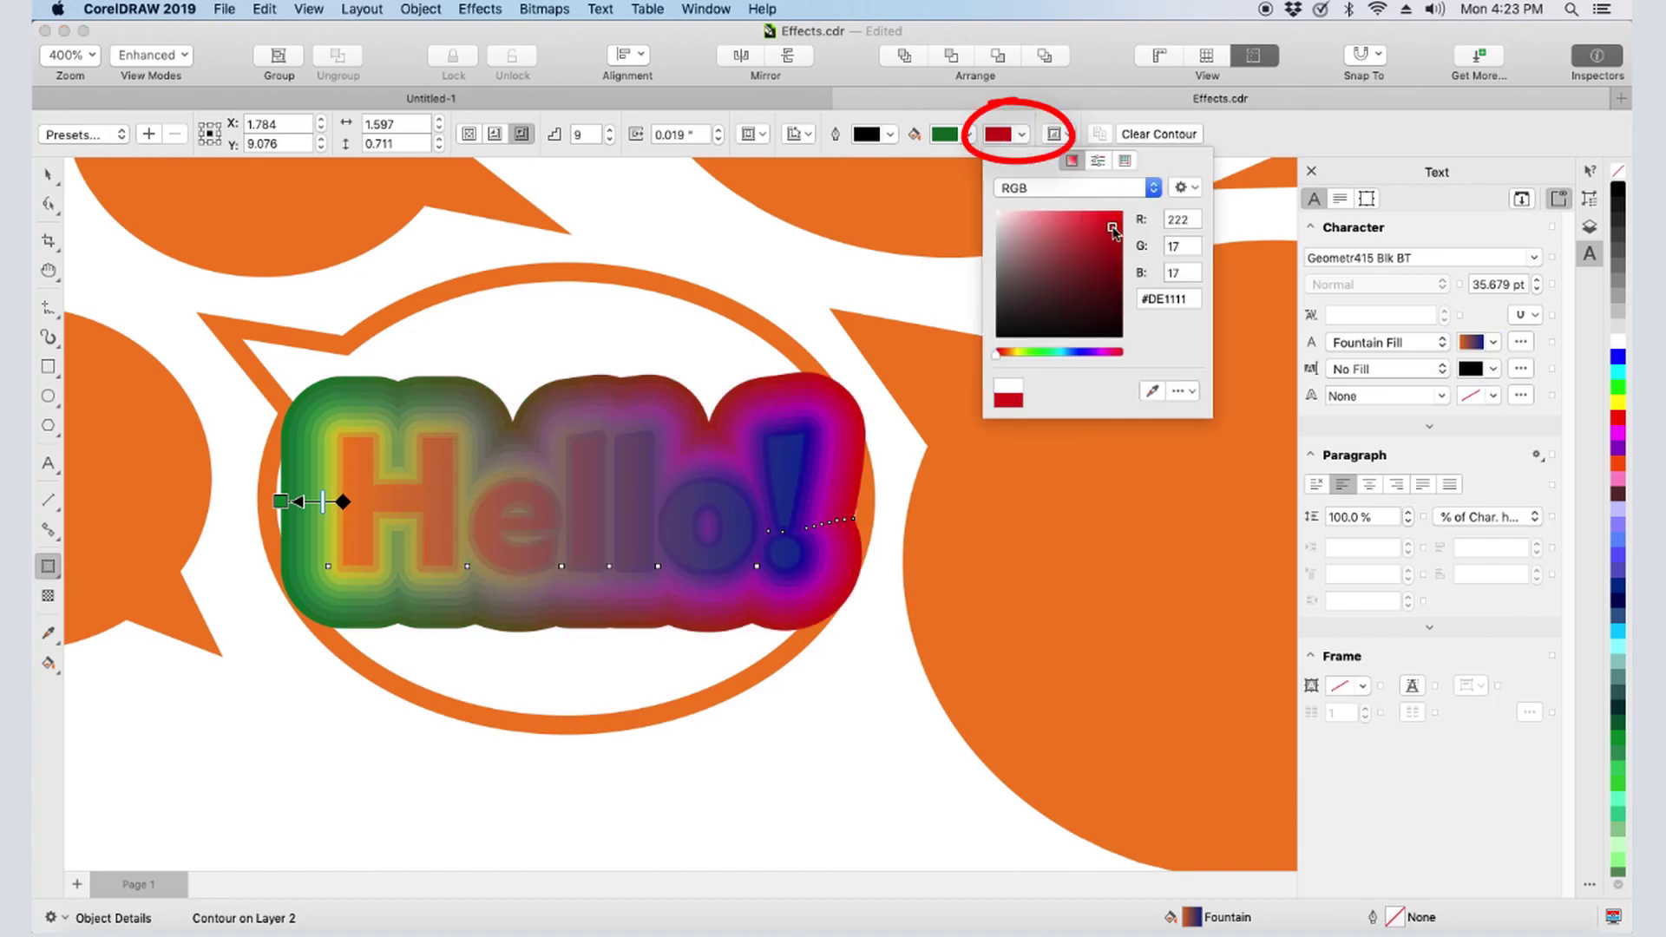
{"action": "left_click", "coordinate": [1237, 227]}
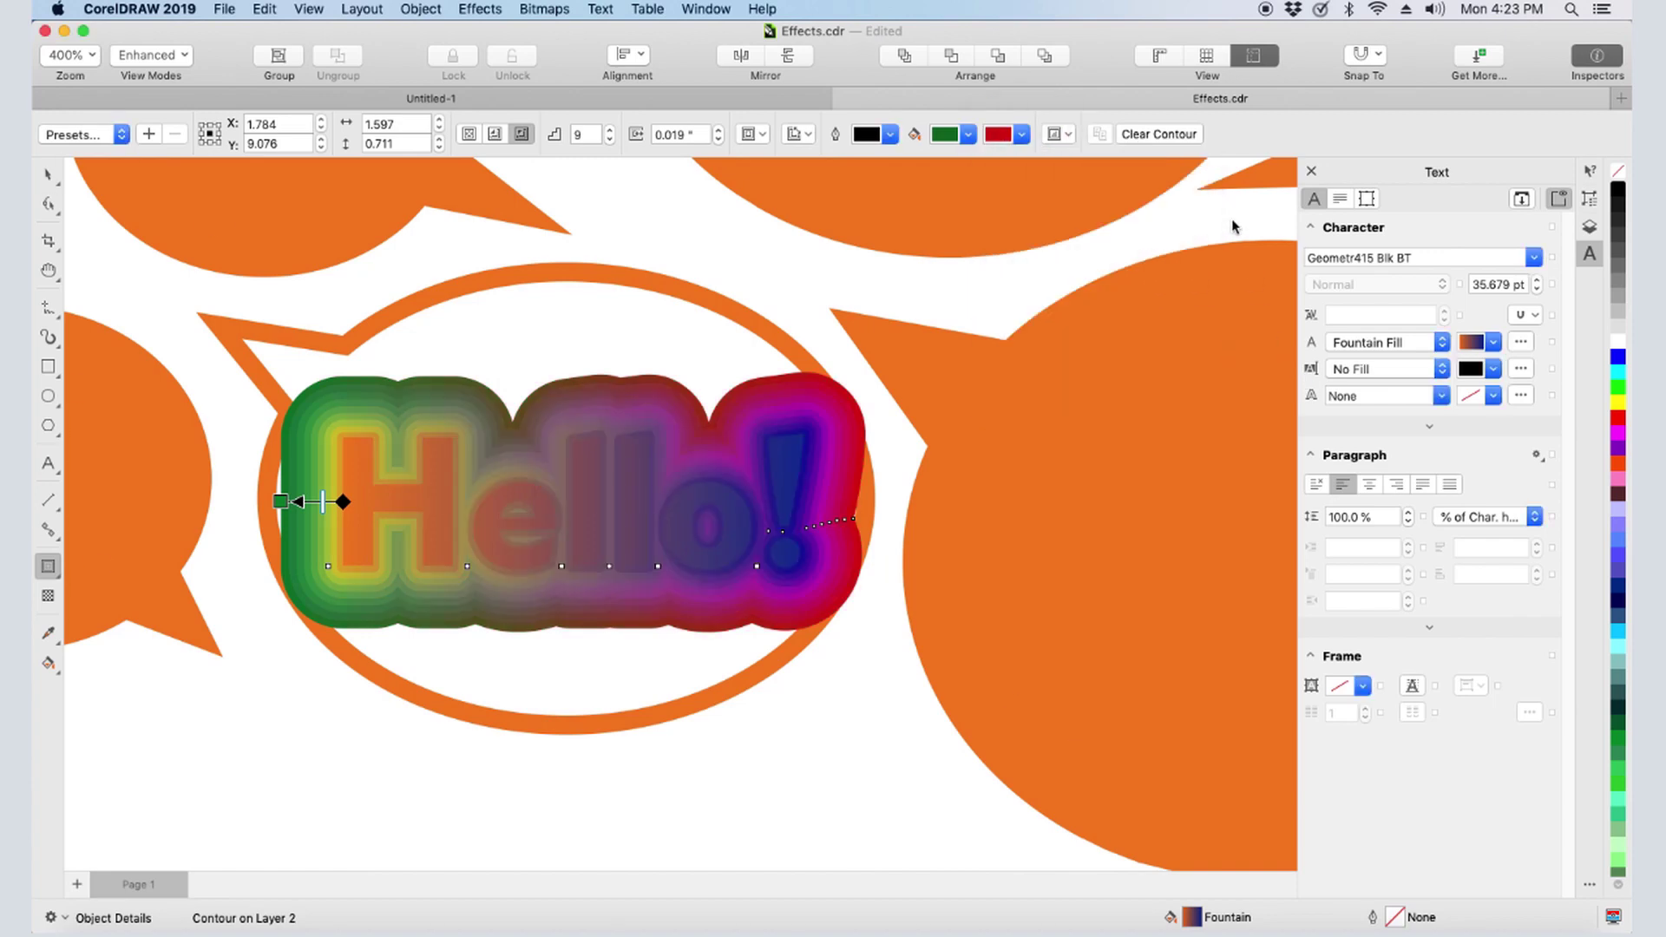
- Break the contour apart from the "Hello!" text and move the separated contour group down below the text
{"action": "left_click", "coordinate": [1591, 229]}
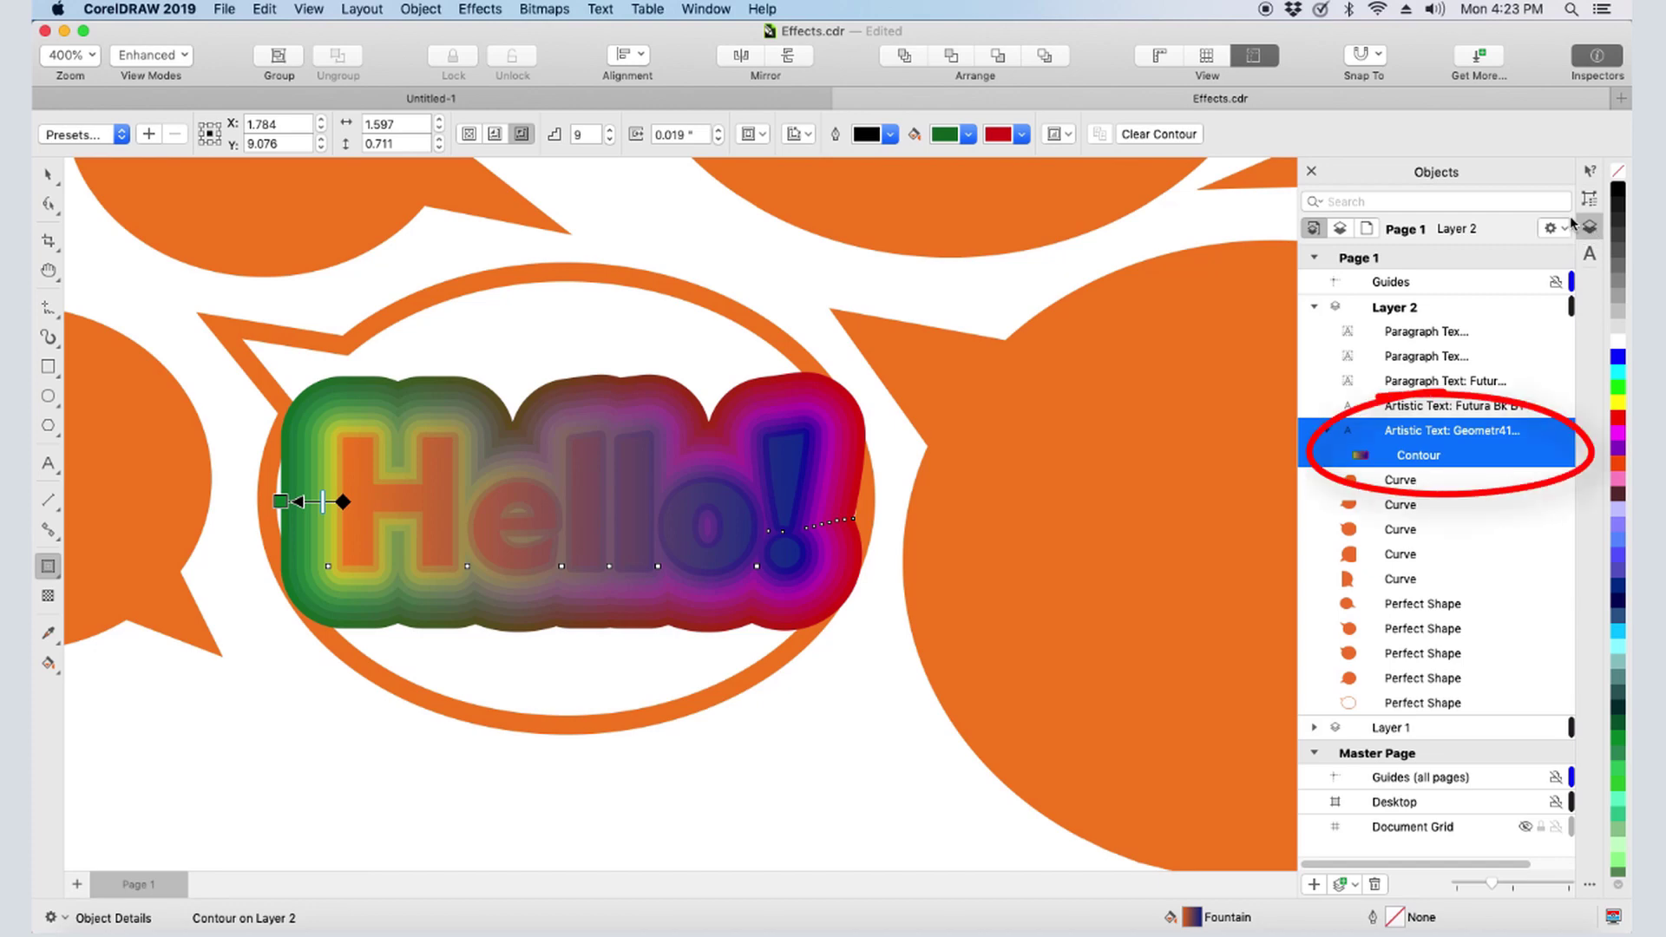
{"action": "right_click", "coordinate": [1430, 460]}
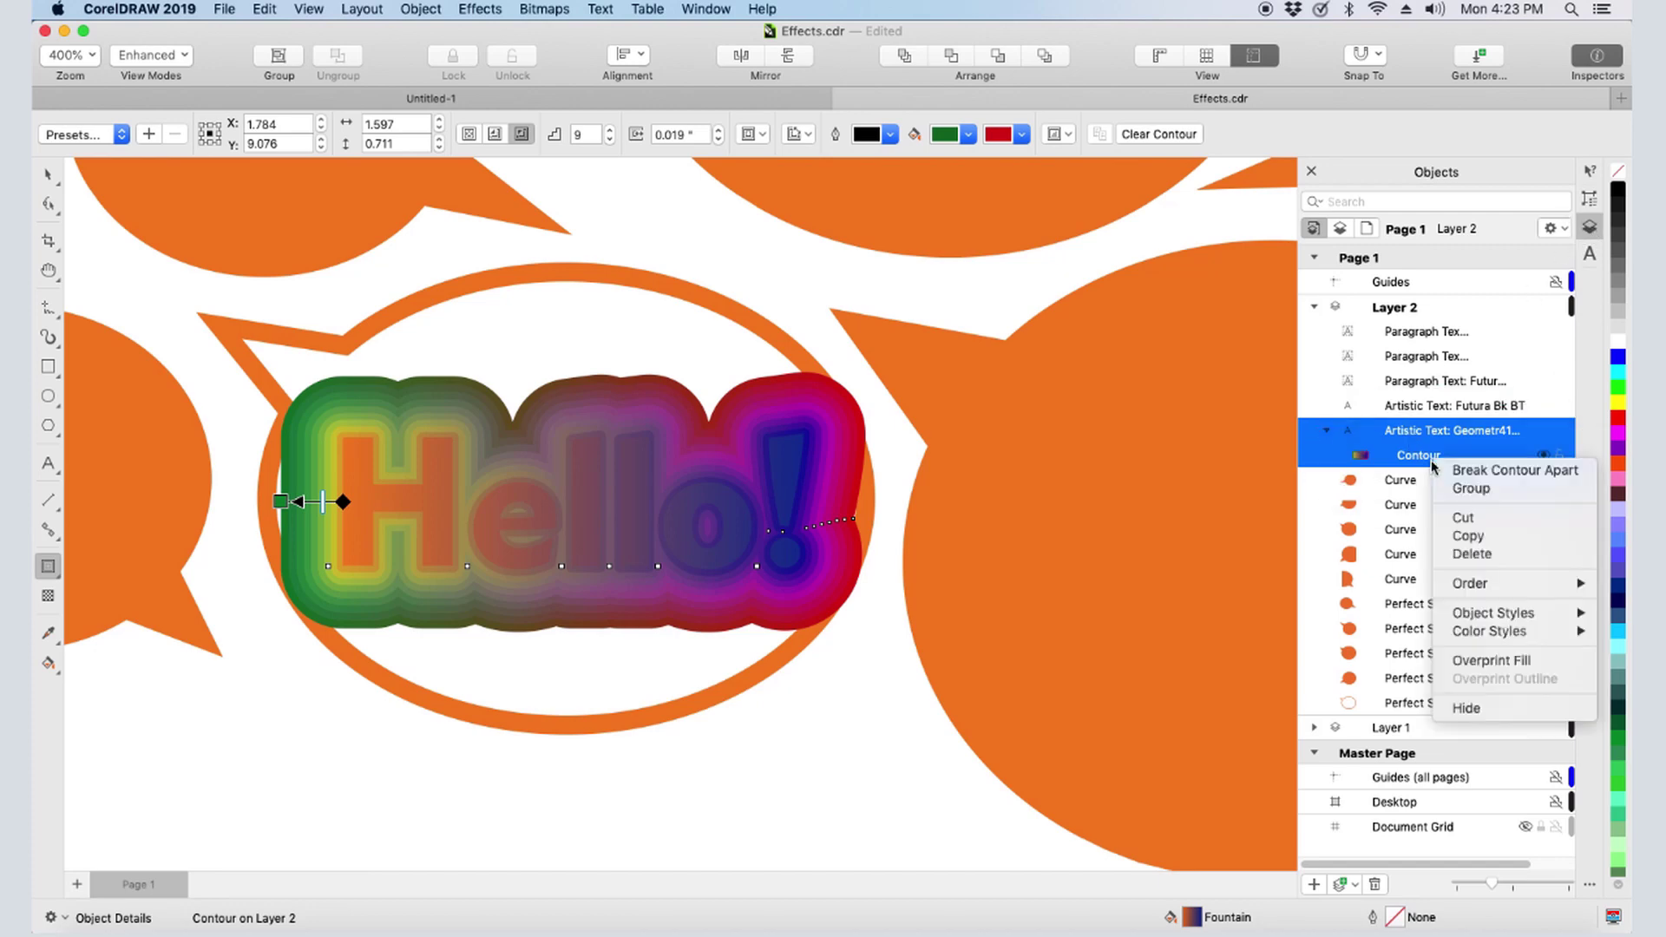
{"action": "left_click", "coordinate": [1521, 473]}
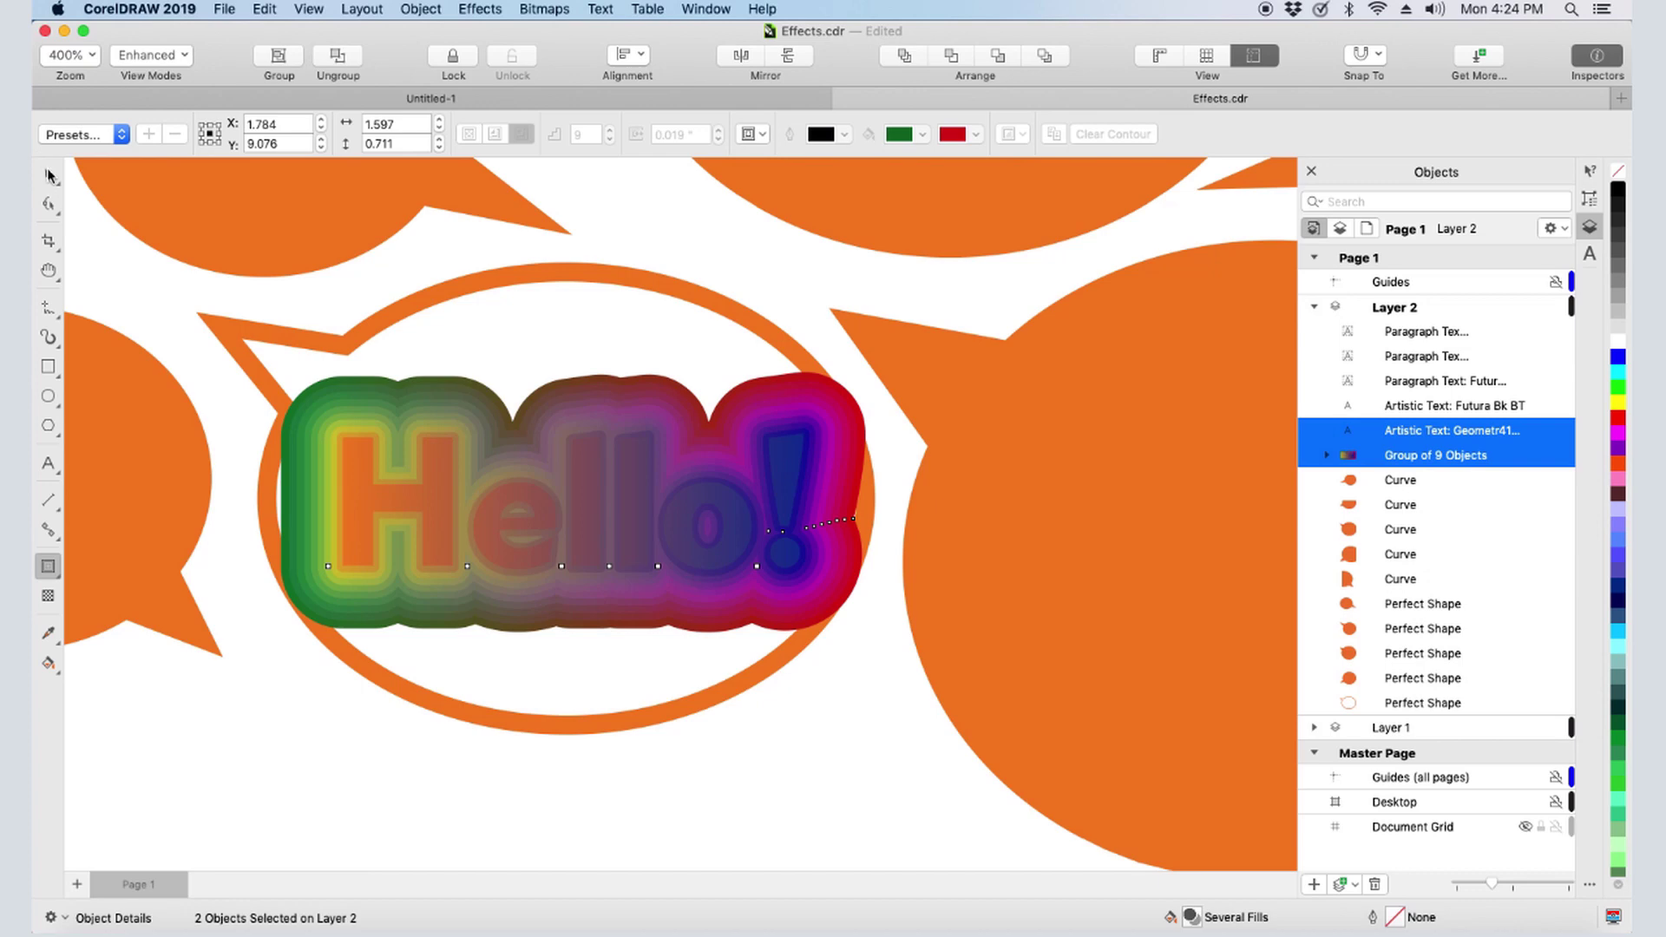
{"action": "left_click", "coordinate": [572, 524]}
{"action": "left_click_drag", "start_coordinate": [575, 501], "coordinate": [701, 711]}
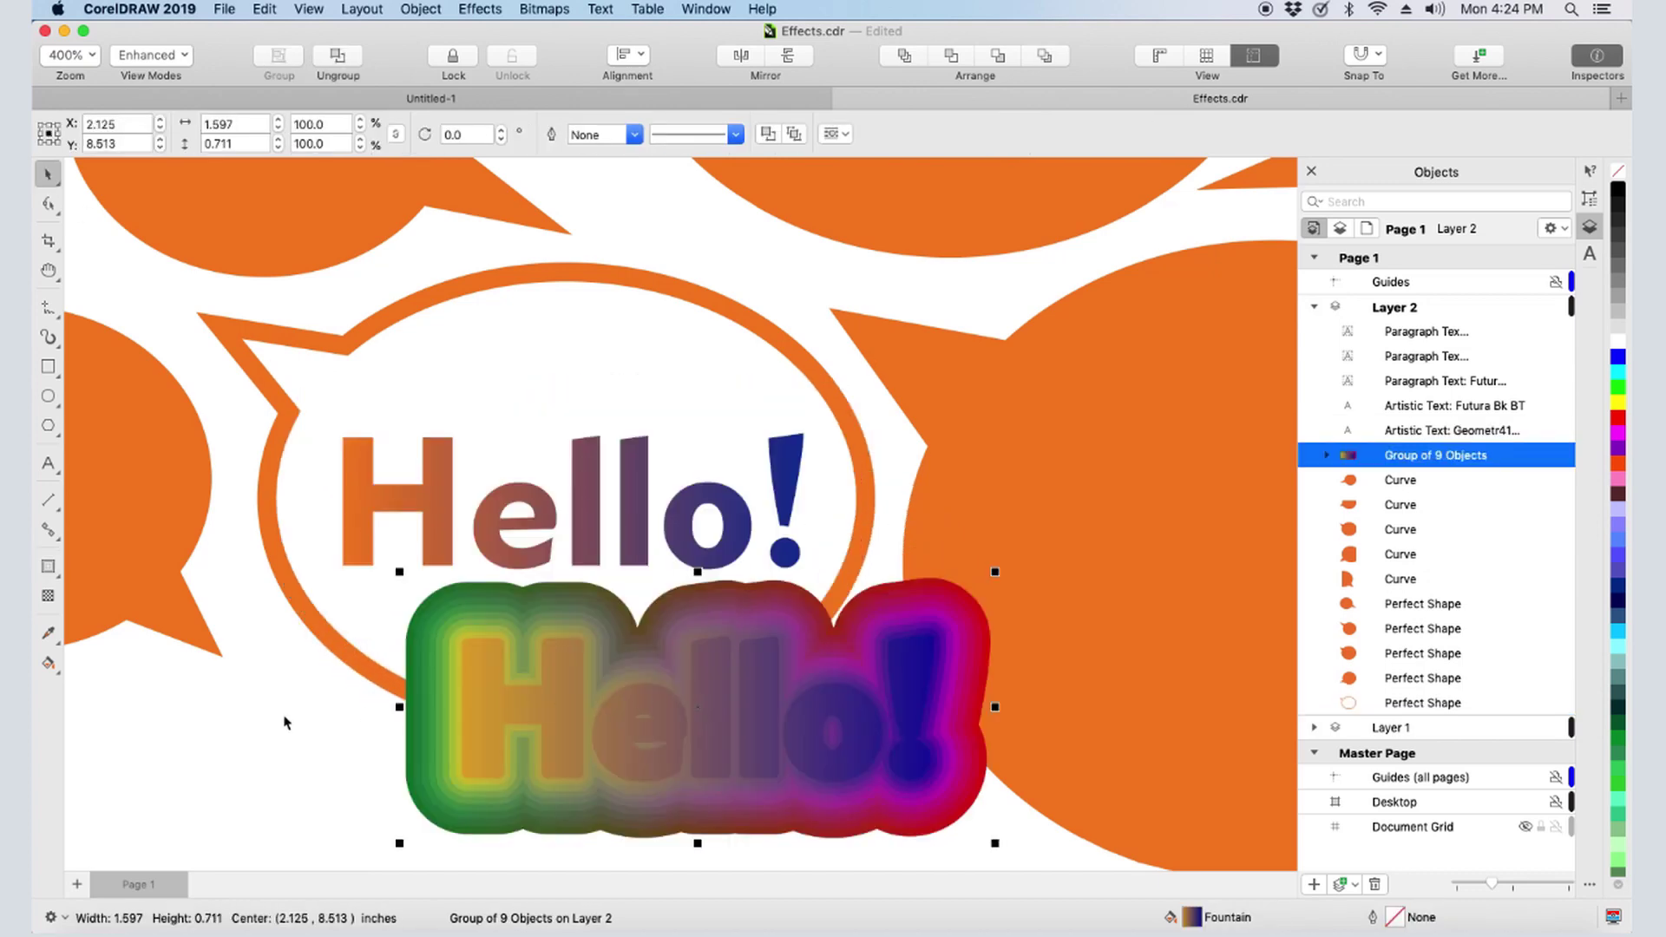
- Undo the group move, the contour separation and the red end color
{"action": "key", "text": "super+z"}
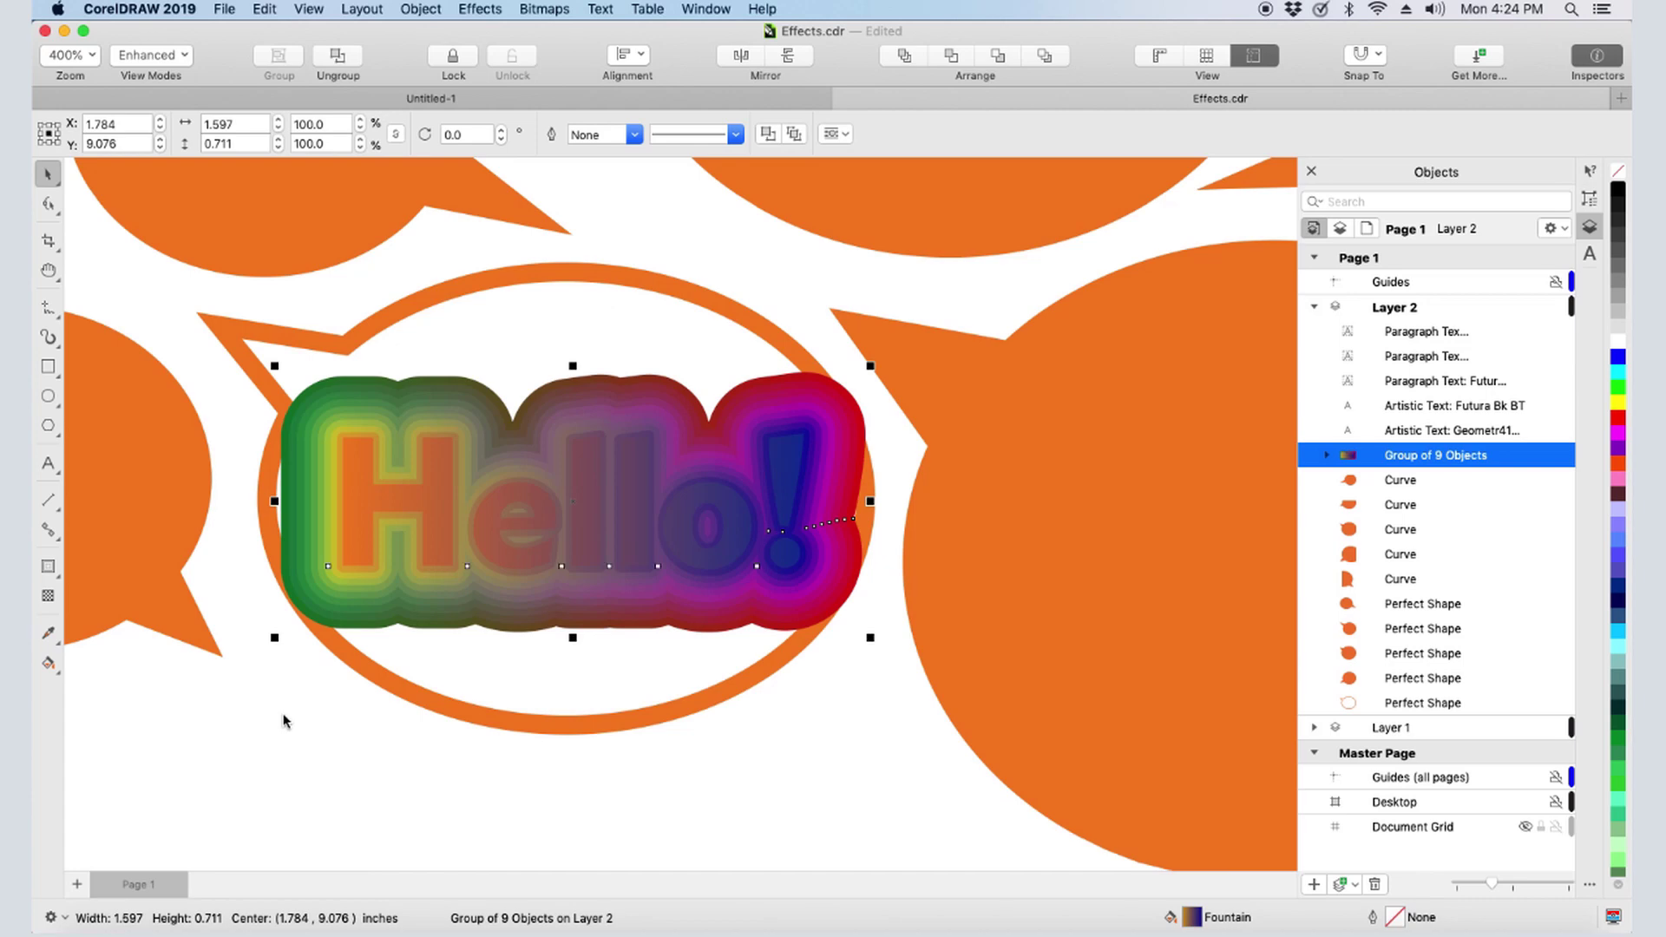
{"action": "key", "text": "super+z"}
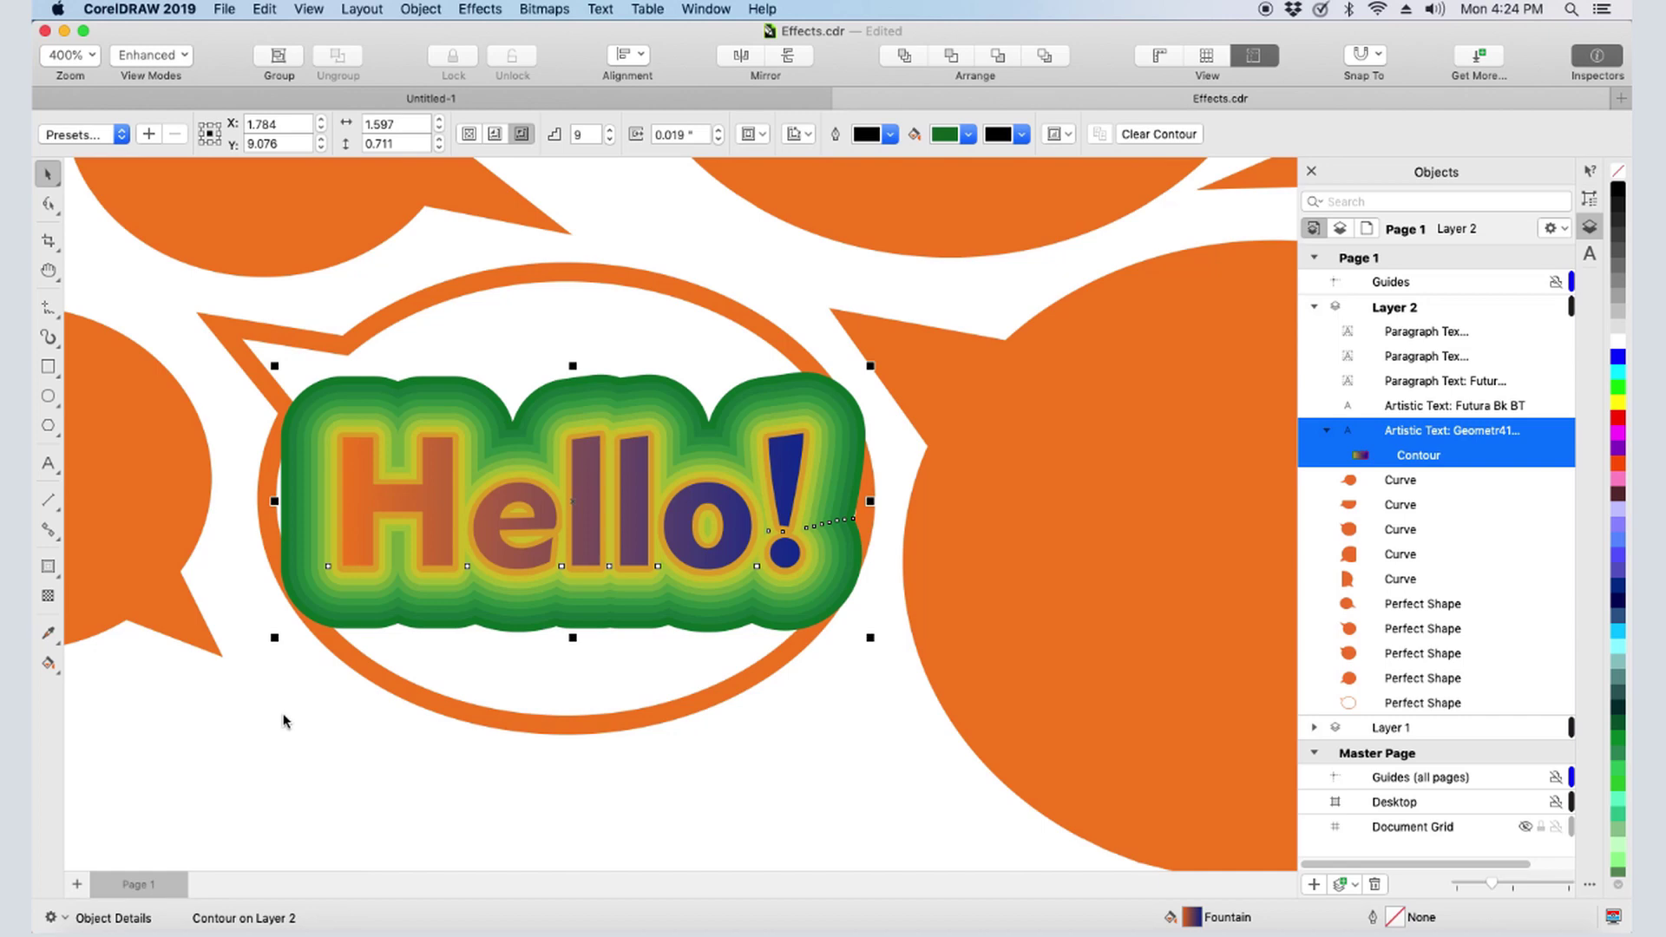
- Try an outward contour of about 0.007 inches offset on the speech bubble outline, and clear it
{"action": "left_click", "coordinate": [49, 566]}
{"action": "left_click", "coordinate": [368, 334]}
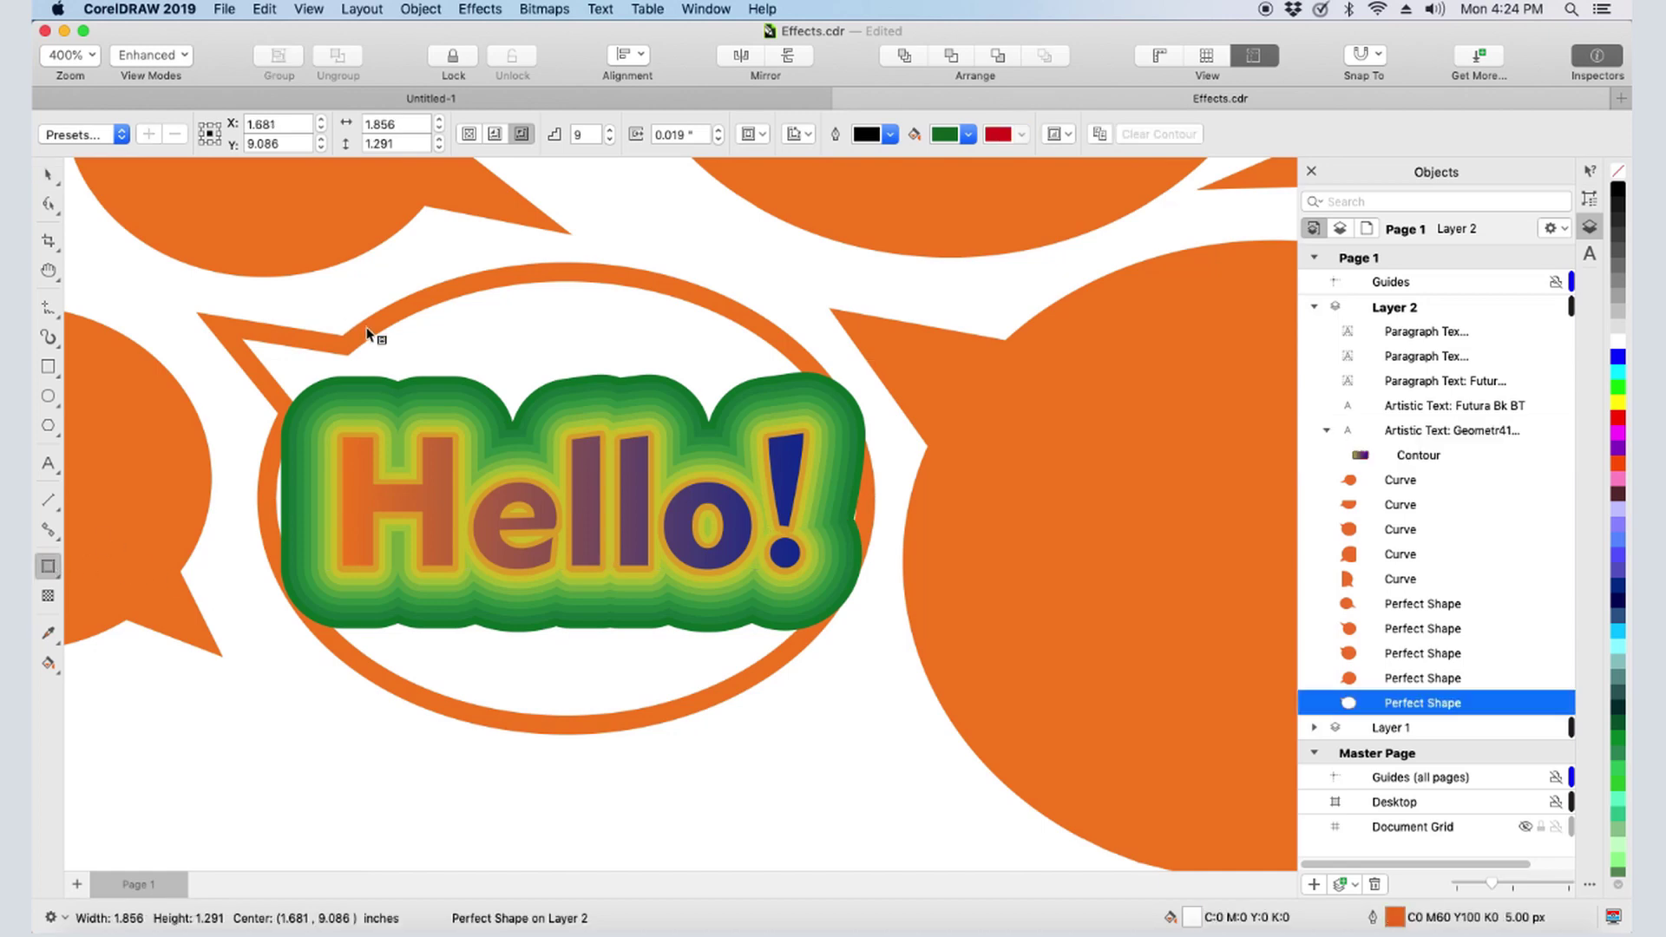
{"action": "left_click_drag", "start_coordinate": [371, 327], "coordinate": [198, 247]}
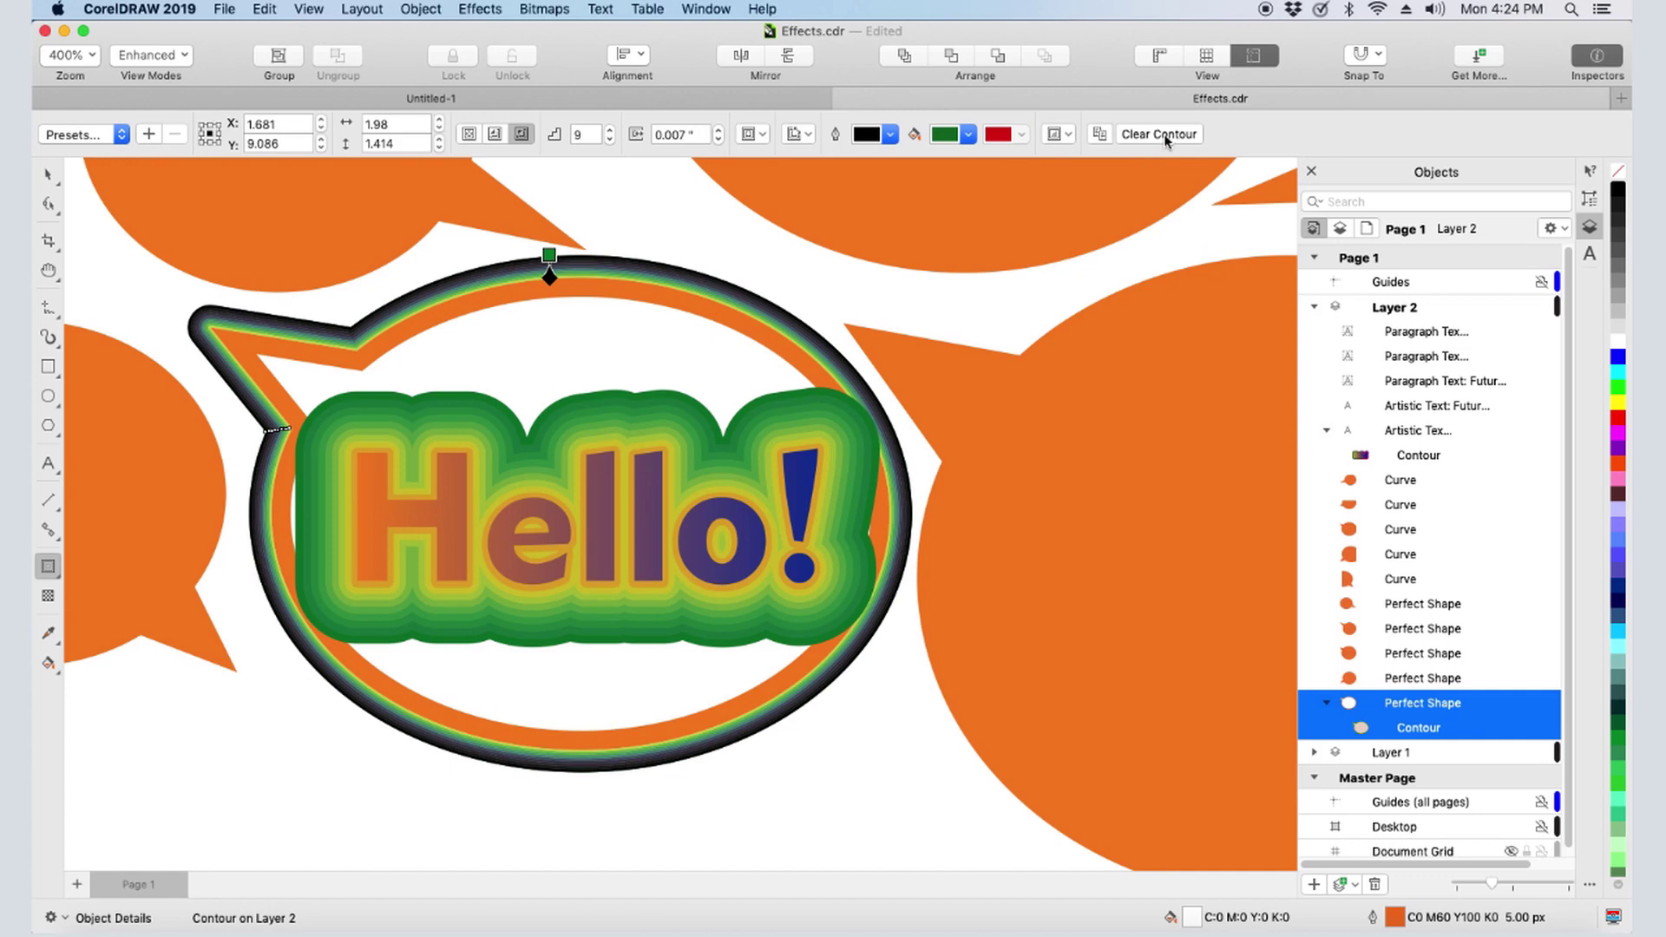
{"action": "left_click", "coordinate": [1159, 135]}
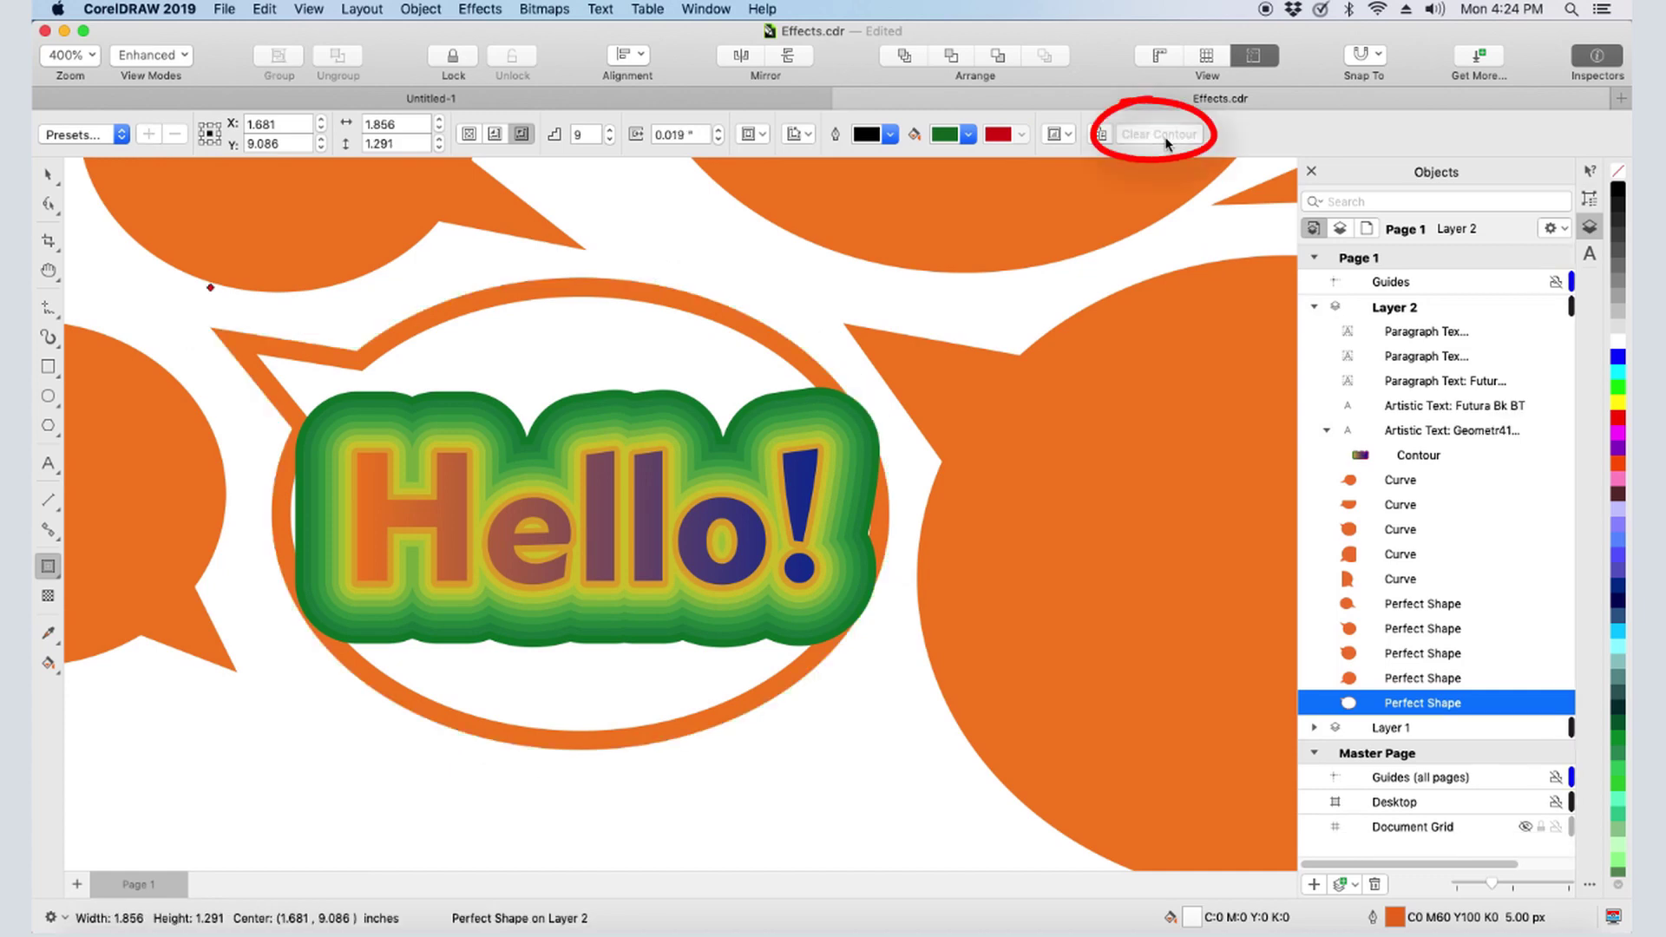
- Copy the contour properties of the "Hello!" text to the speech bubble outline
{"action": "left_click", "coordinate": [1100, 135]}
{"action": "left_click", "coordinate": [675, 411]}
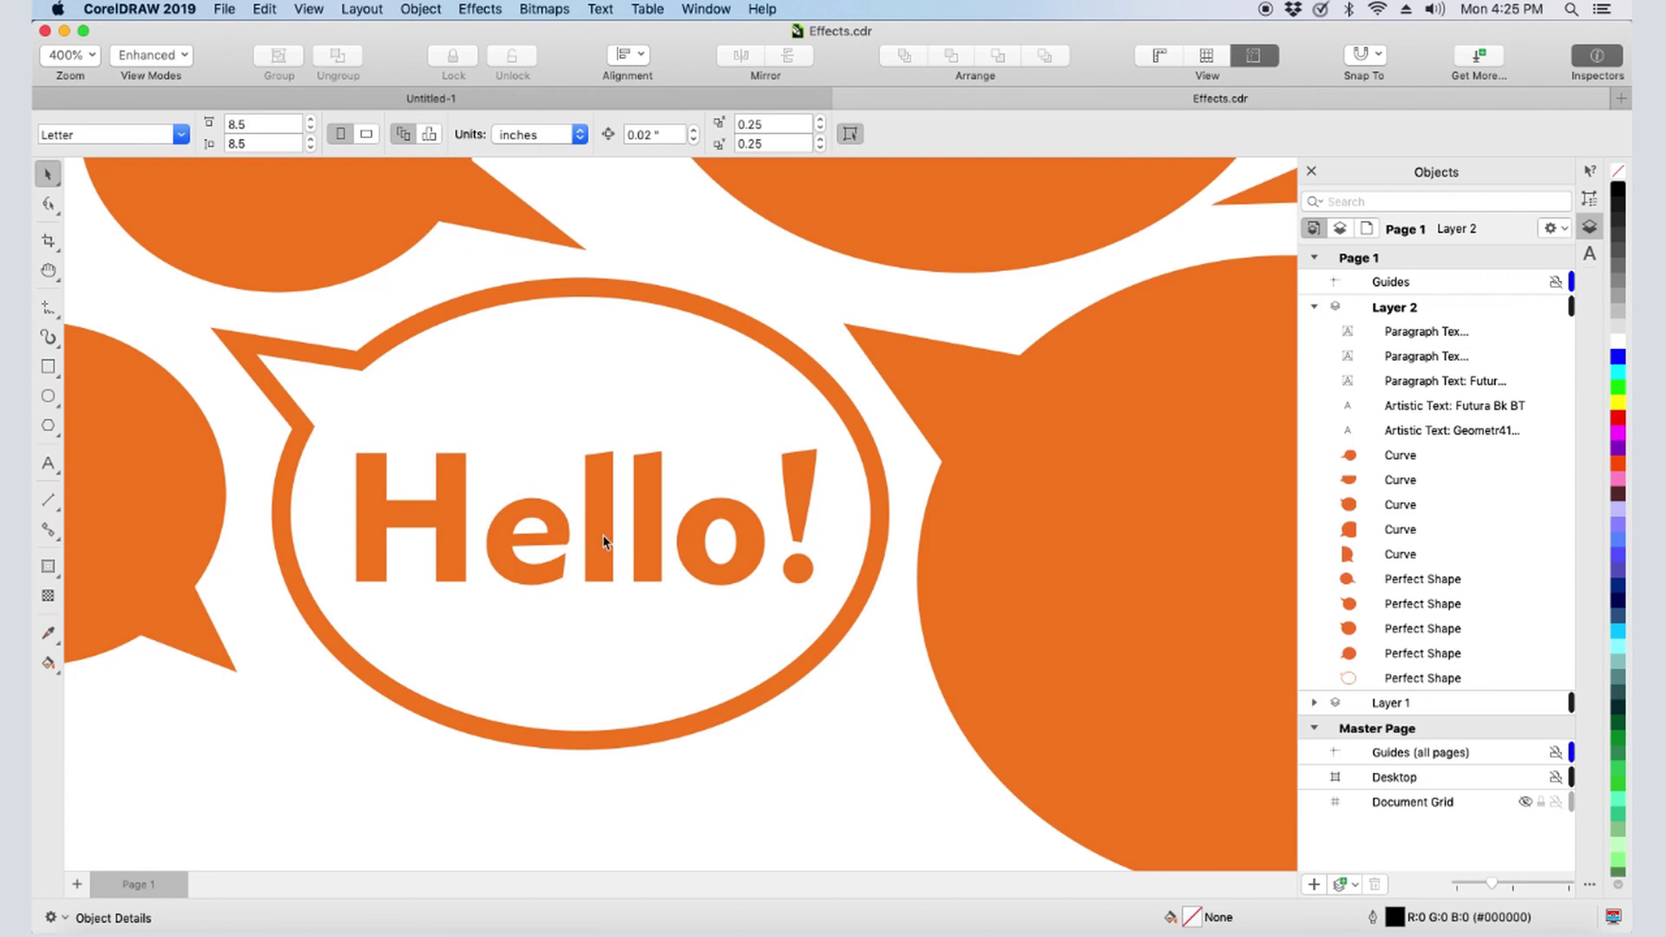
- Duplicate the "Hello!" text 0.25 inches up and to the right, and fill the copy with blue (#0000FF)
{"action": "left_click", "coordinate": [601, 569]}
{"action": "left_click_drag", "start_coordinate": [600, 569], "coordinate": [692, 478]}
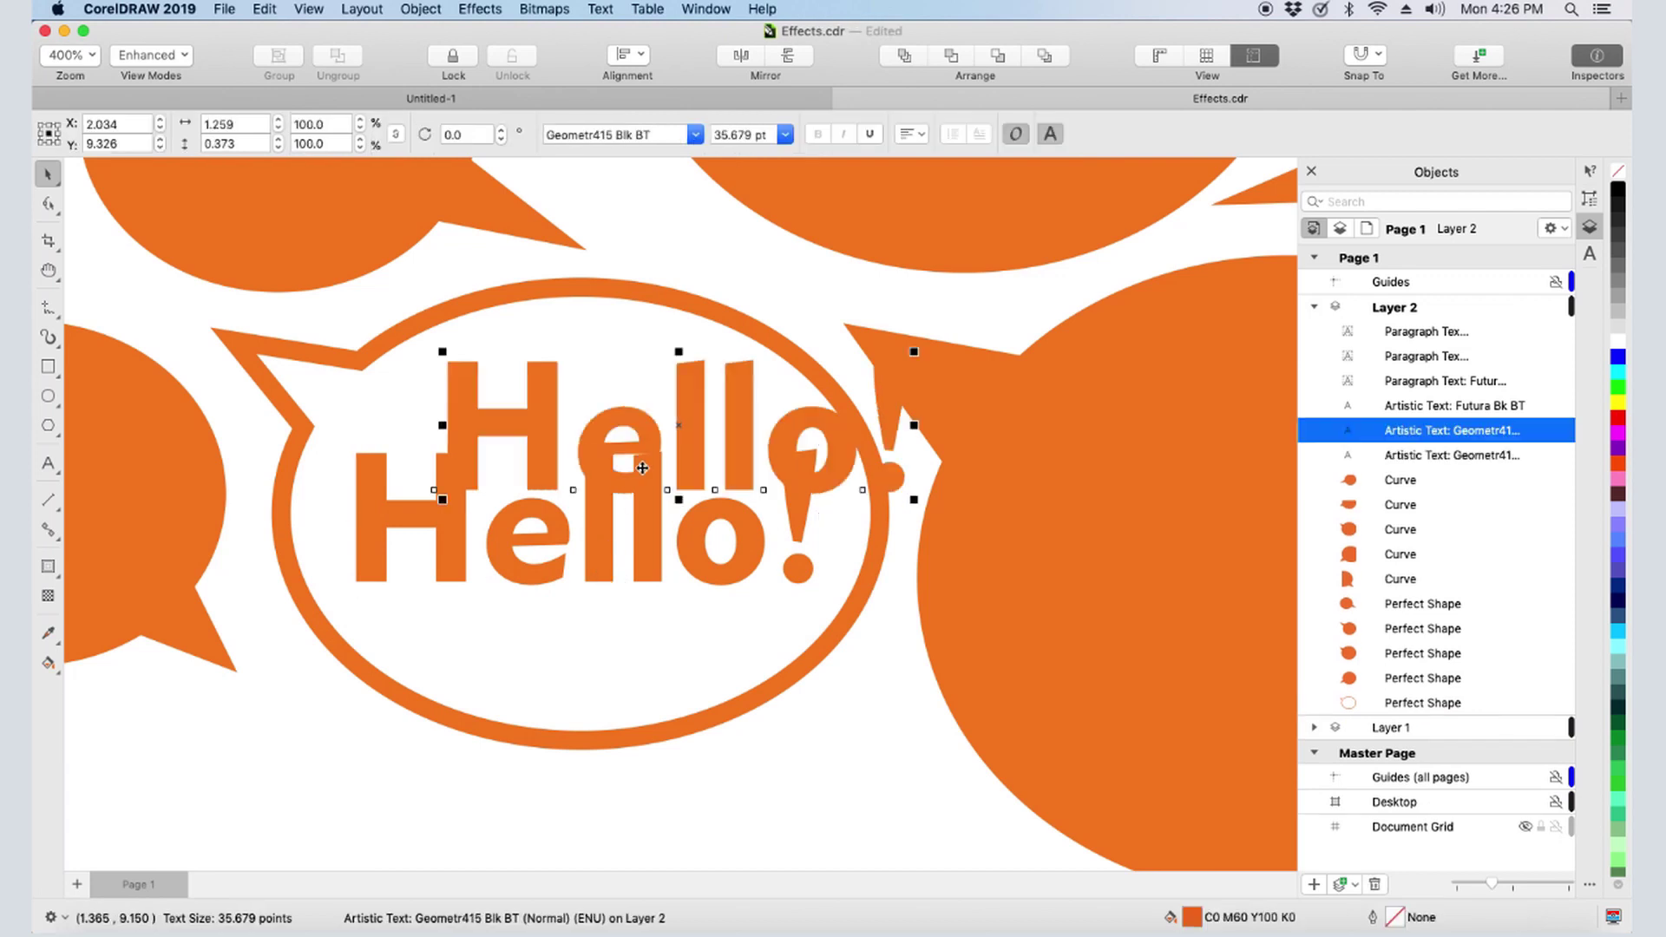
{"action": "left_click", "coordinate": [1618, 355]}
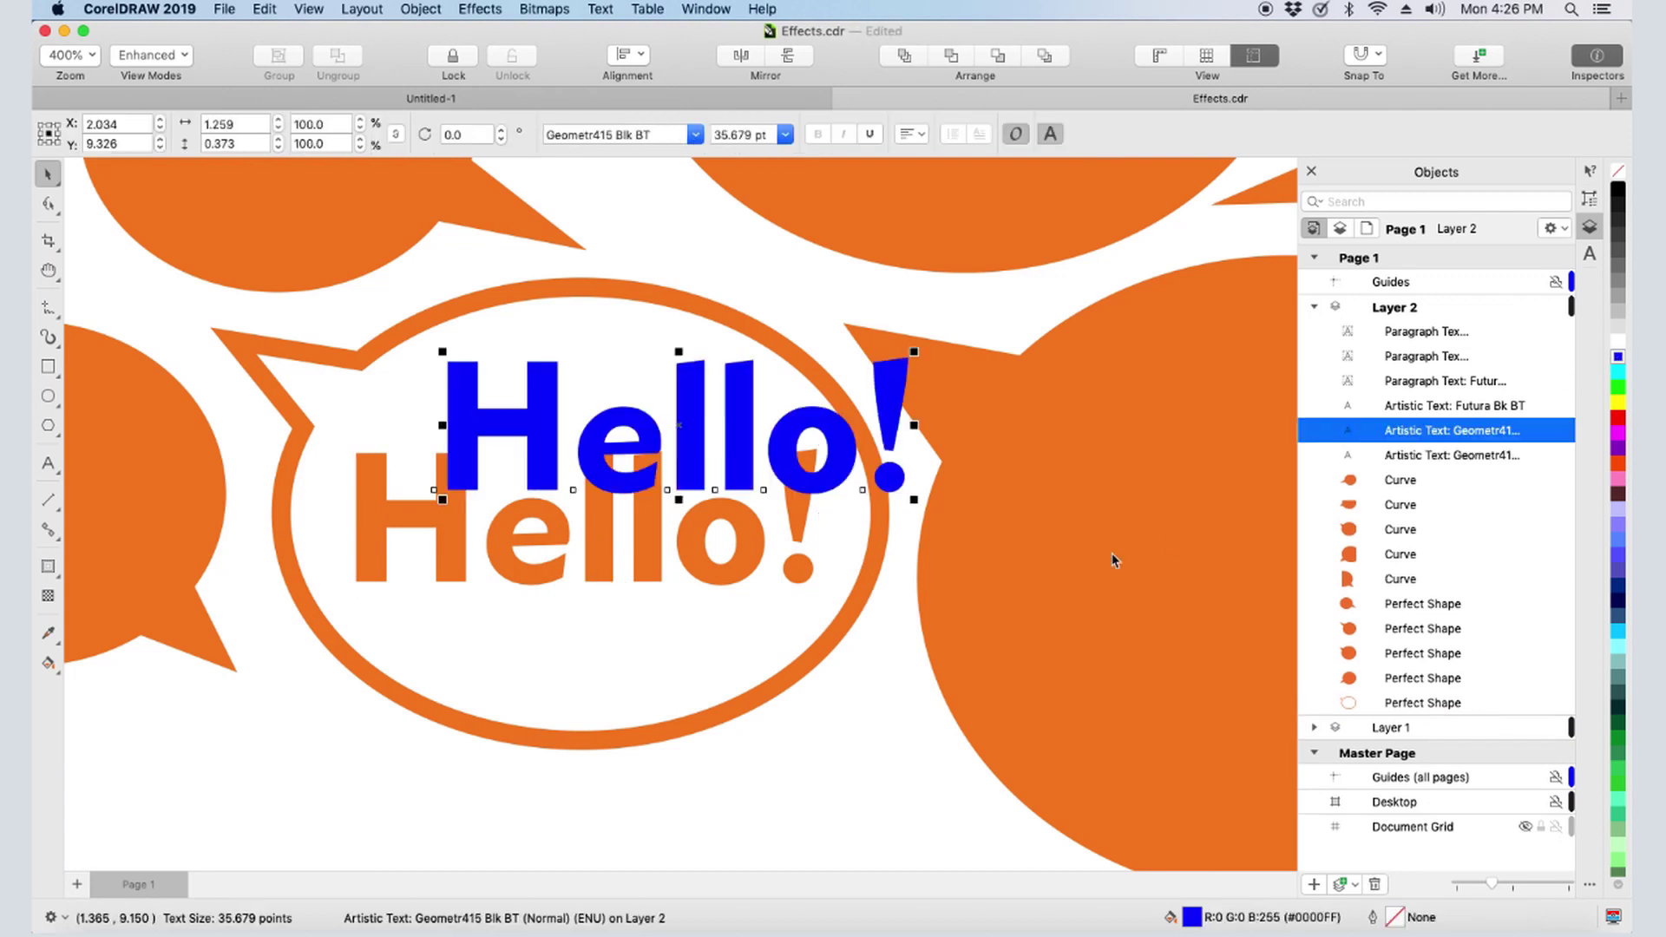
- Create a 20-step blend between the orange and blue "Hello!" texts
{"action": "left_click", "coordinate": [50, 566]}
{"action": "left_click", "coordinate": [56, 574]}
{"action": "left_click", "coordinate": [87, 602]}
{"action": "left_click_drag", "start_coordinate": [436, 526], "coordinate": [463, 471]}
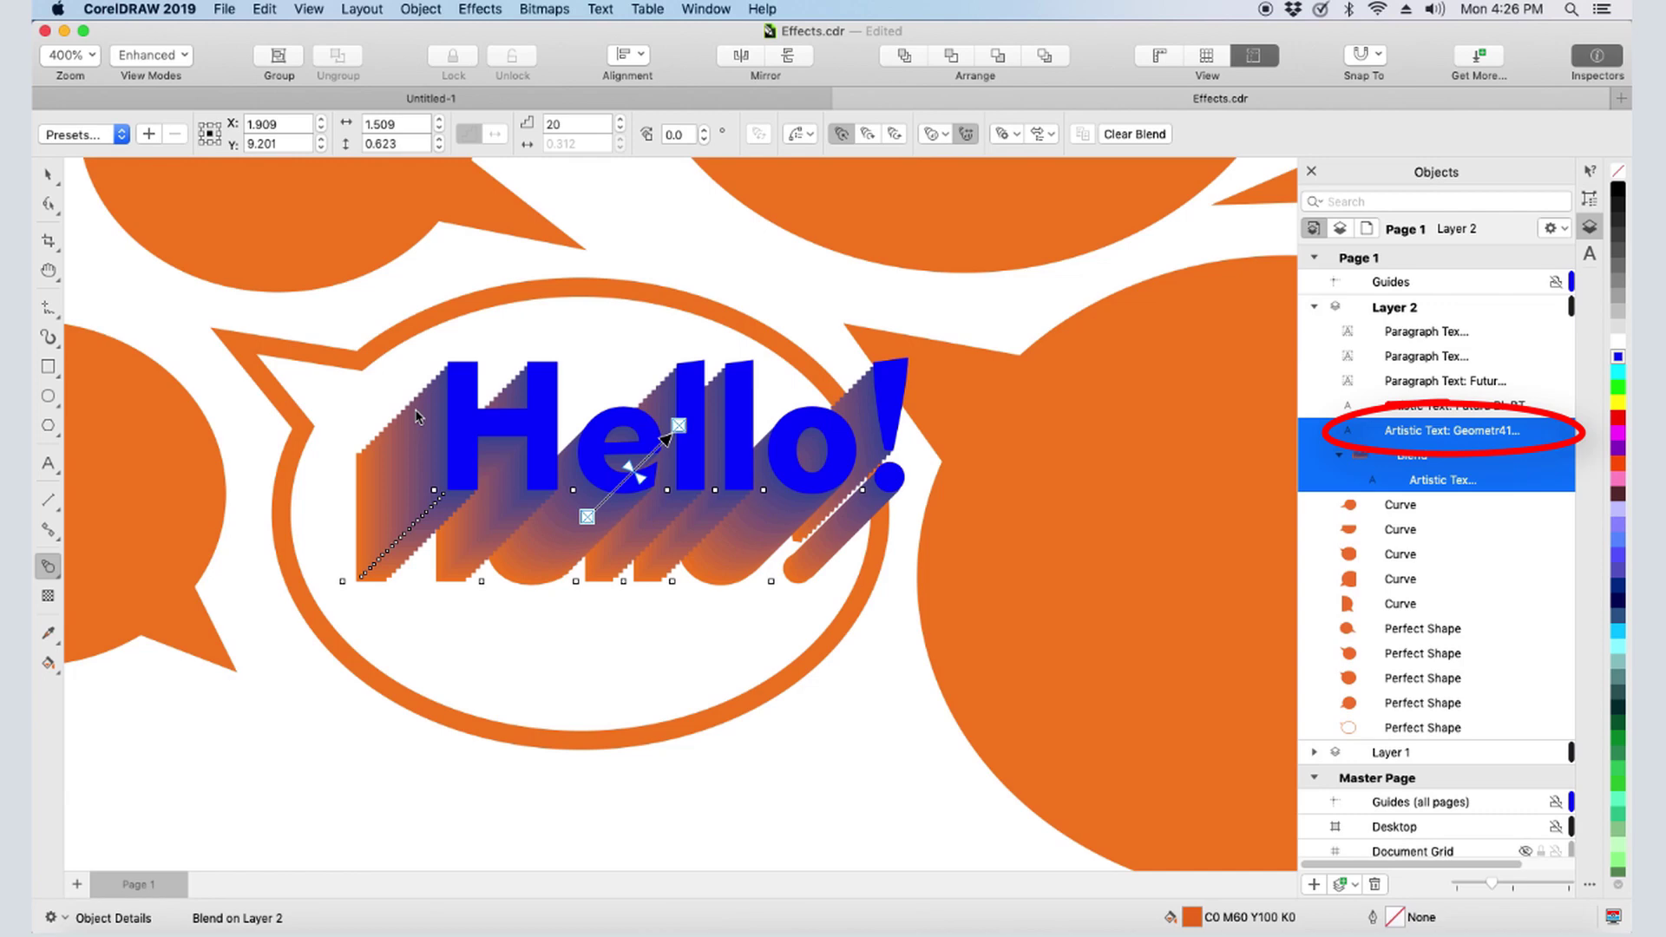
- Try moving the blend's blue control text behind the orange one in the stacking order, and undo the change
{"action": "left_click_drag", "start_coordinate": [1441, 430], "coordinate": [1412, 510]}
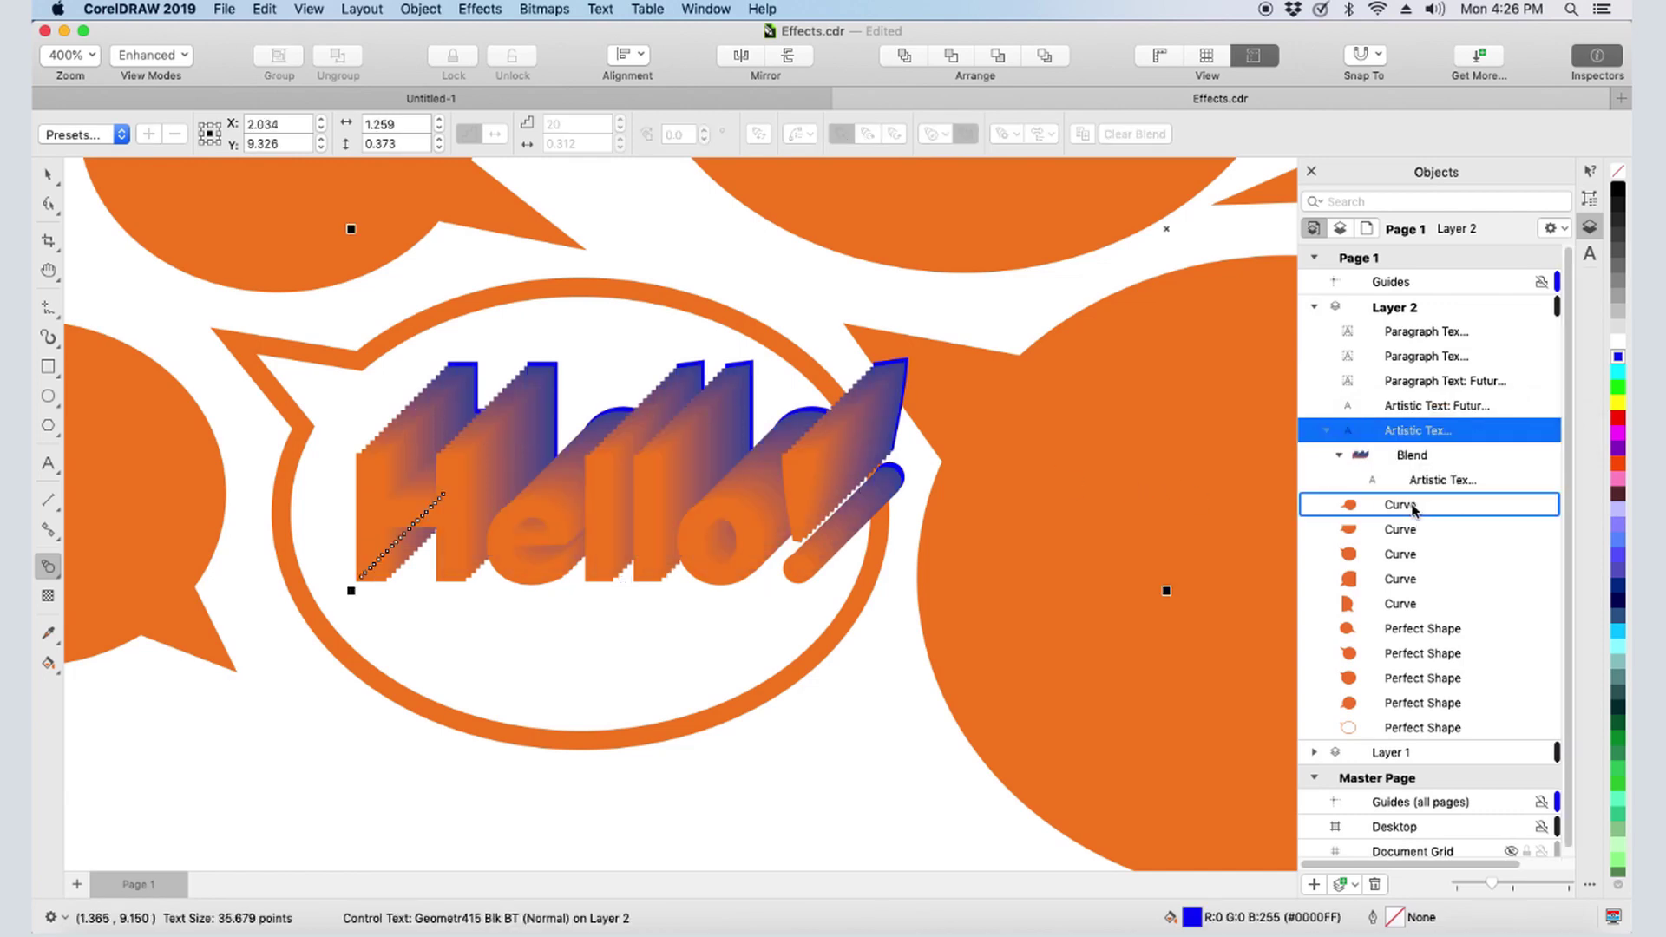
{"action": "key", "text": "super+g"}
{"action": "key", "text": "super+z"}
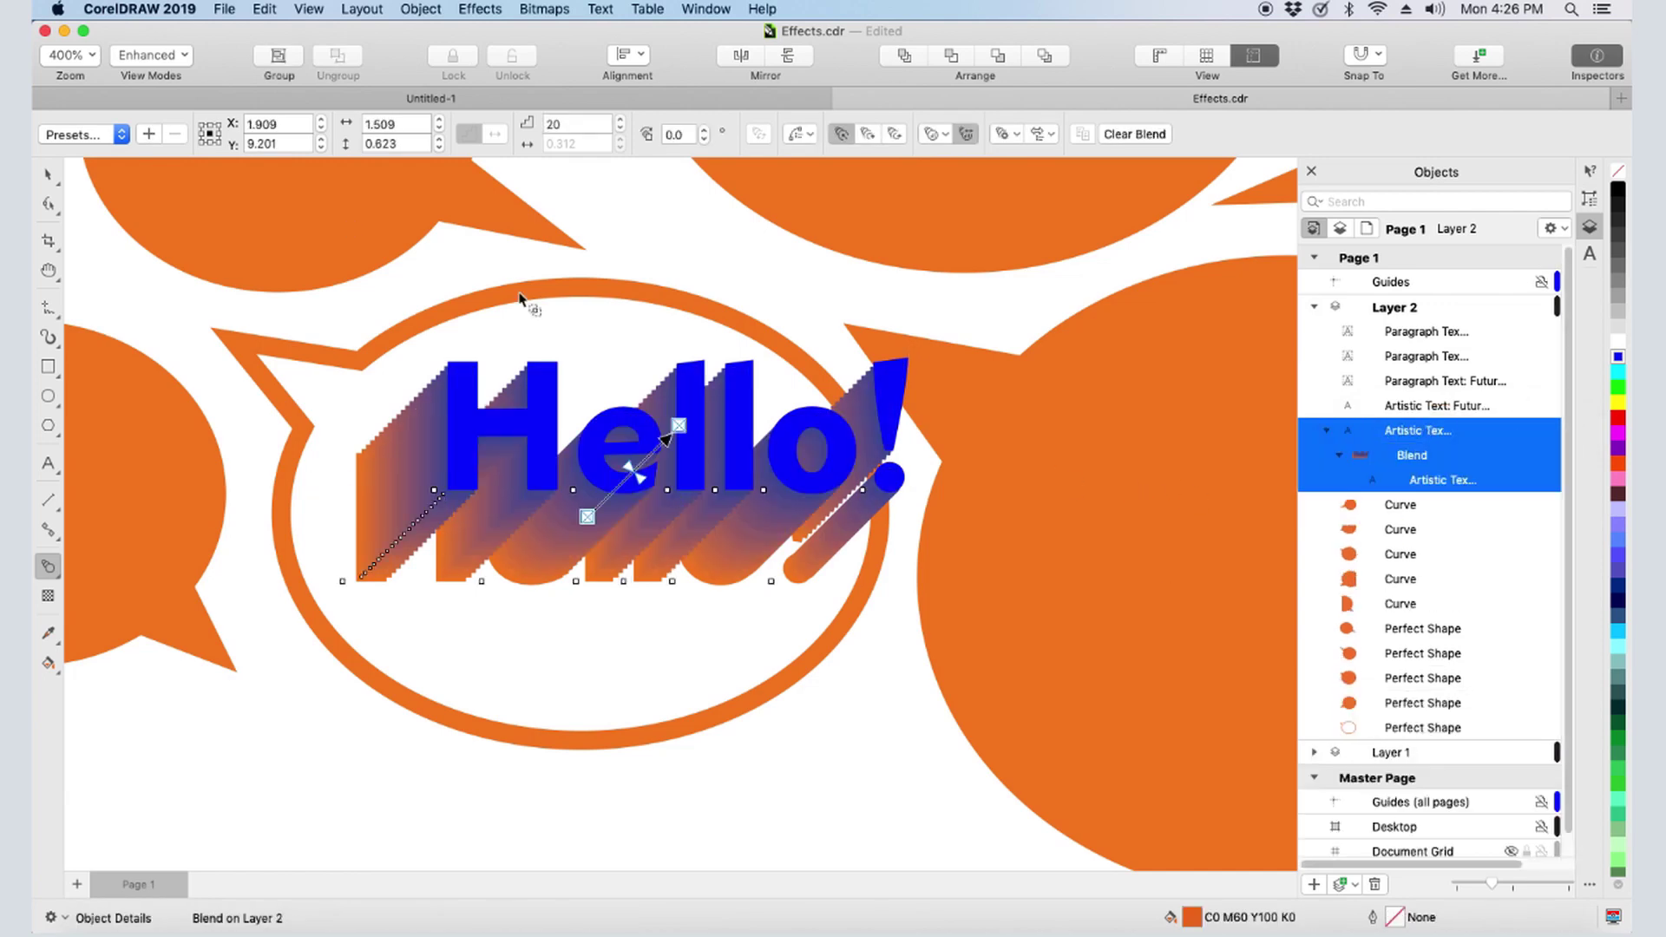
- Reduce the blend to 8 steps and set its color progression to Clockwise
{"action": "left_click", "coordinate": [620, 126]}
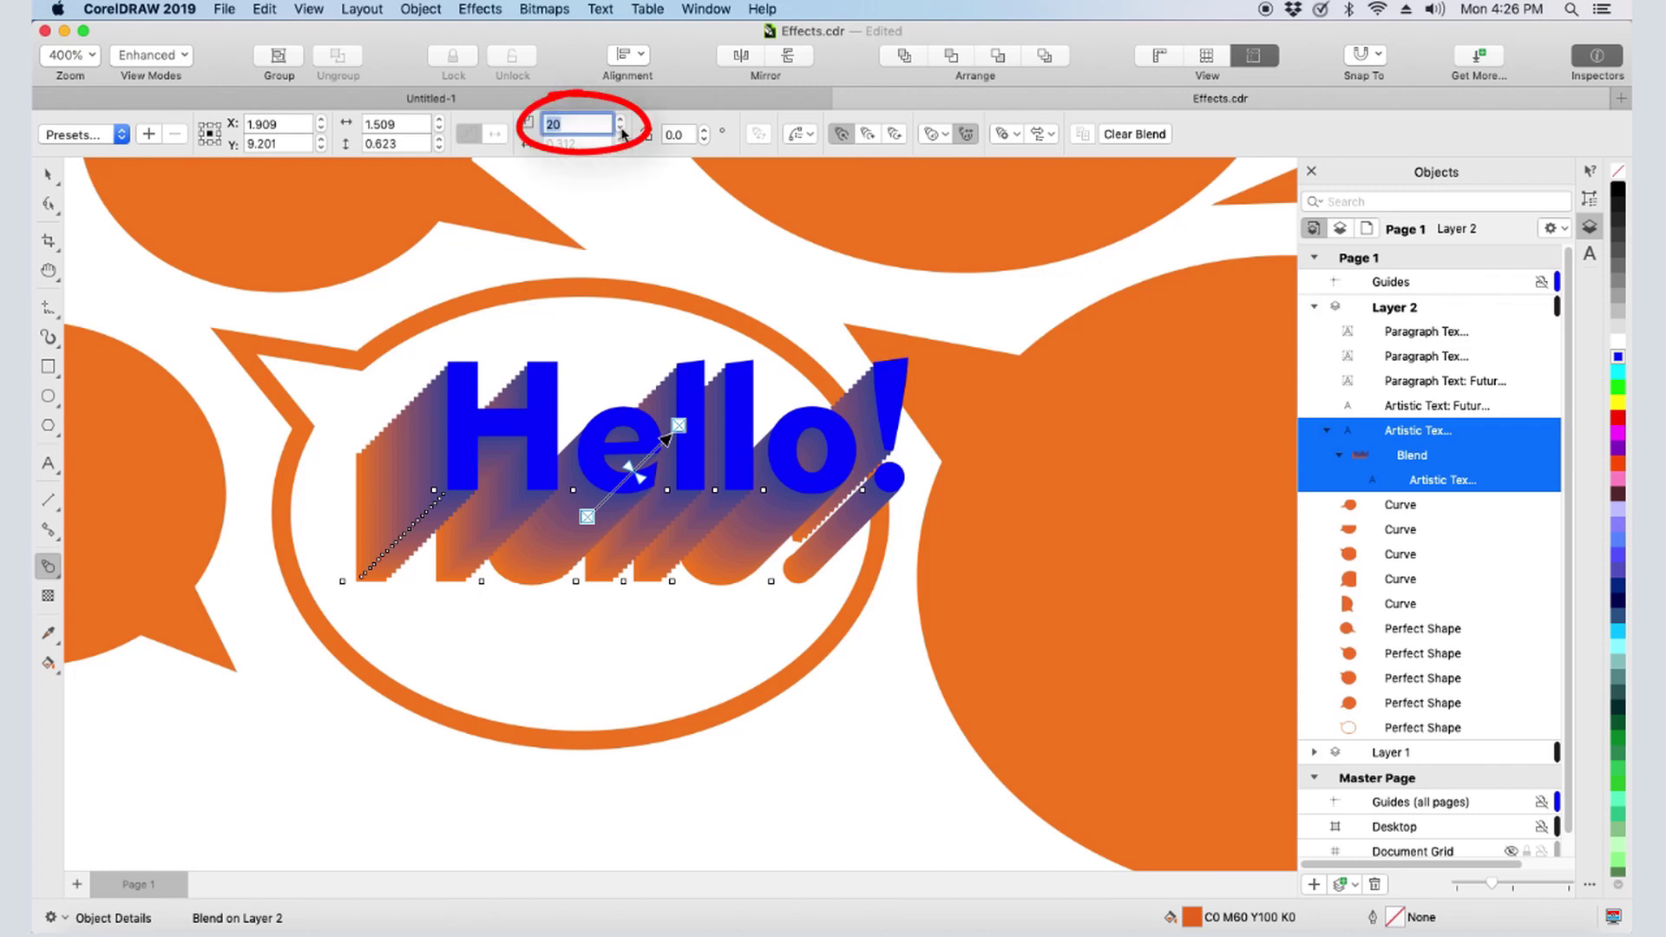
{"action": "left_click", "coordinate": [622, 132]}
{"action": "left_click", "coordinate": [621, 132]}
{"action": "left_click", "coordinate": [621, 133]}
{"action": "left_click", "coordinate": [622, 134]}
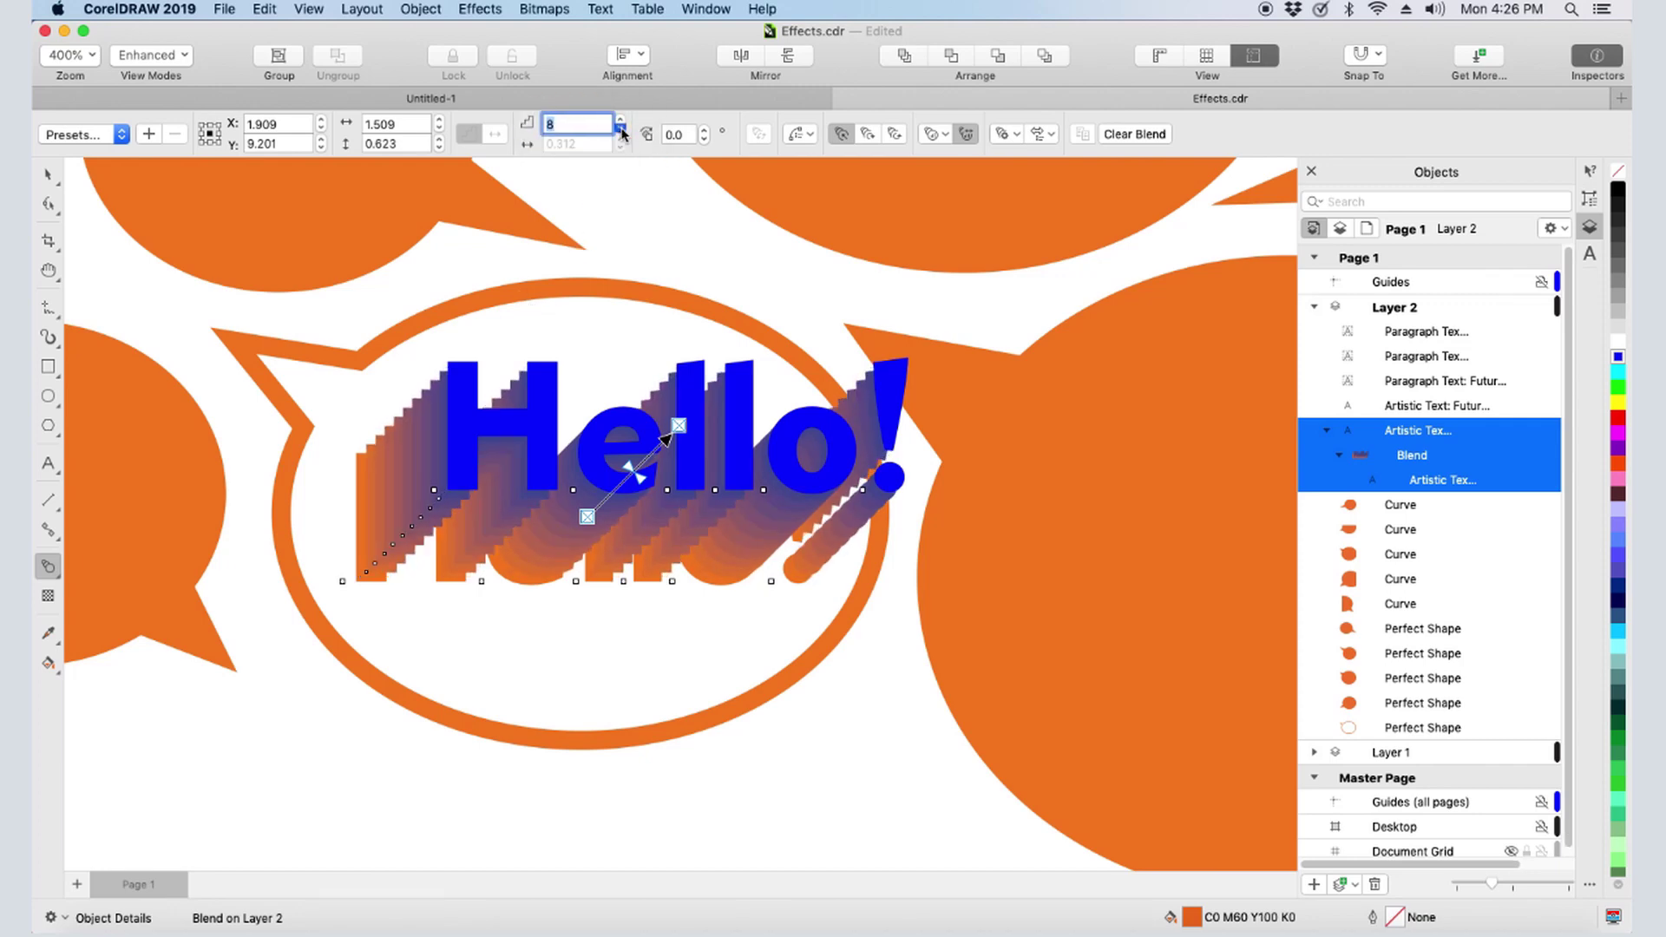
{"action": "left_click", "coordinate": [870, 132]}
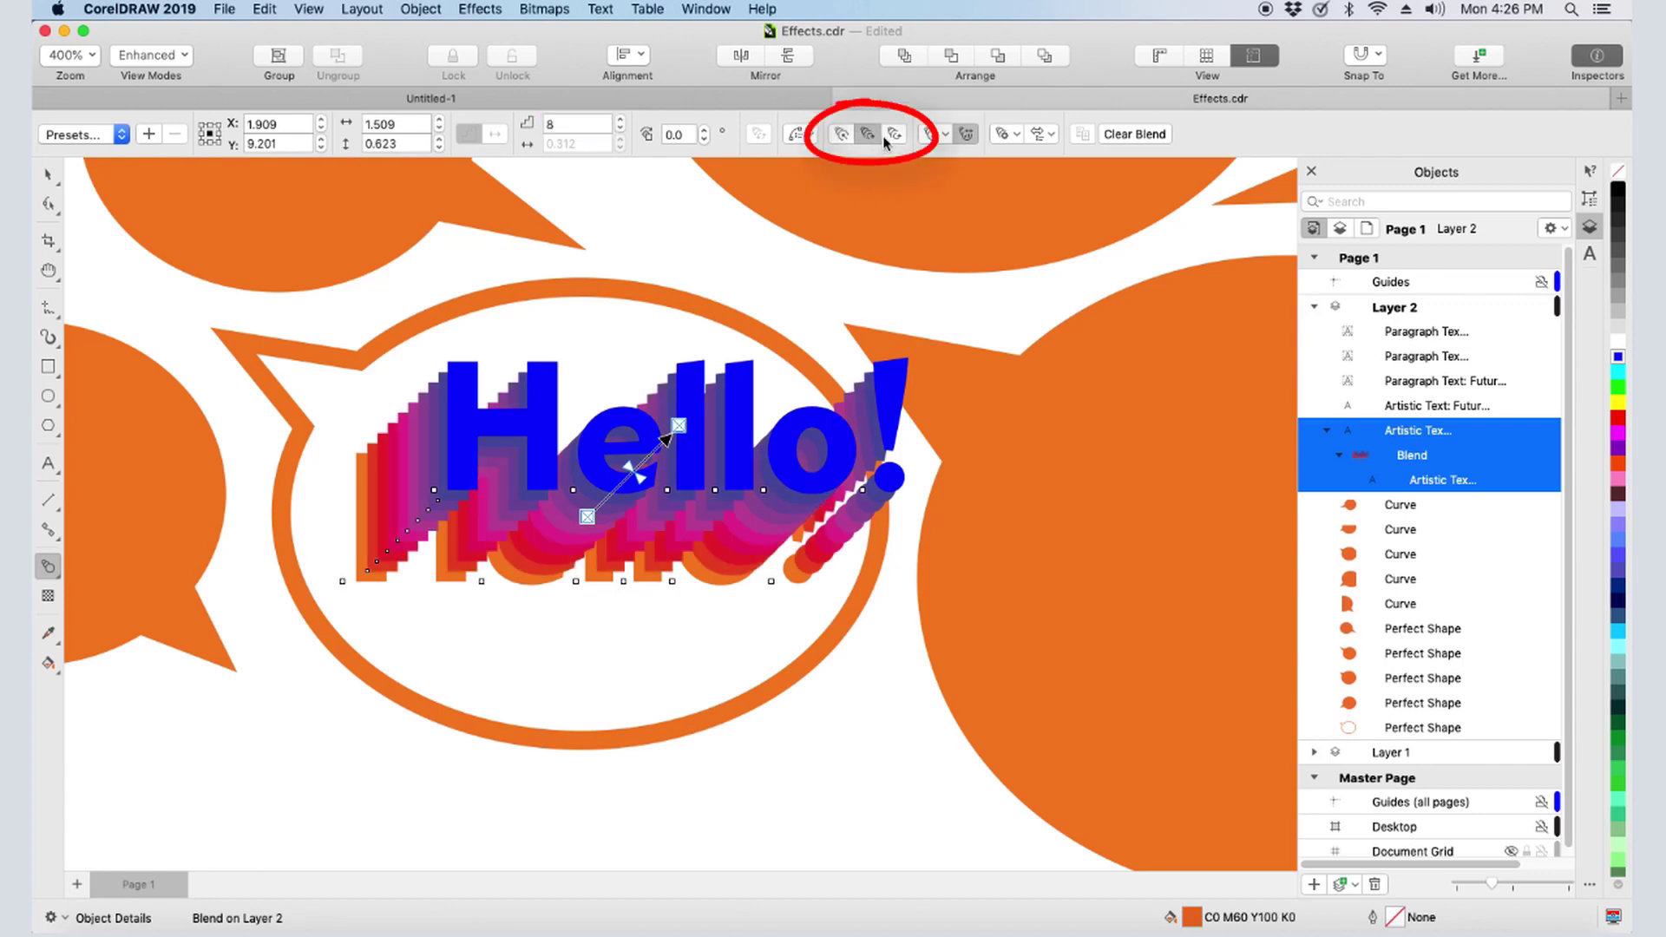
- Set the blend's color progression to Counterclockwise and adjust its object and color acceleration
{"action": "left_click", "coordinate": [895, 134]}
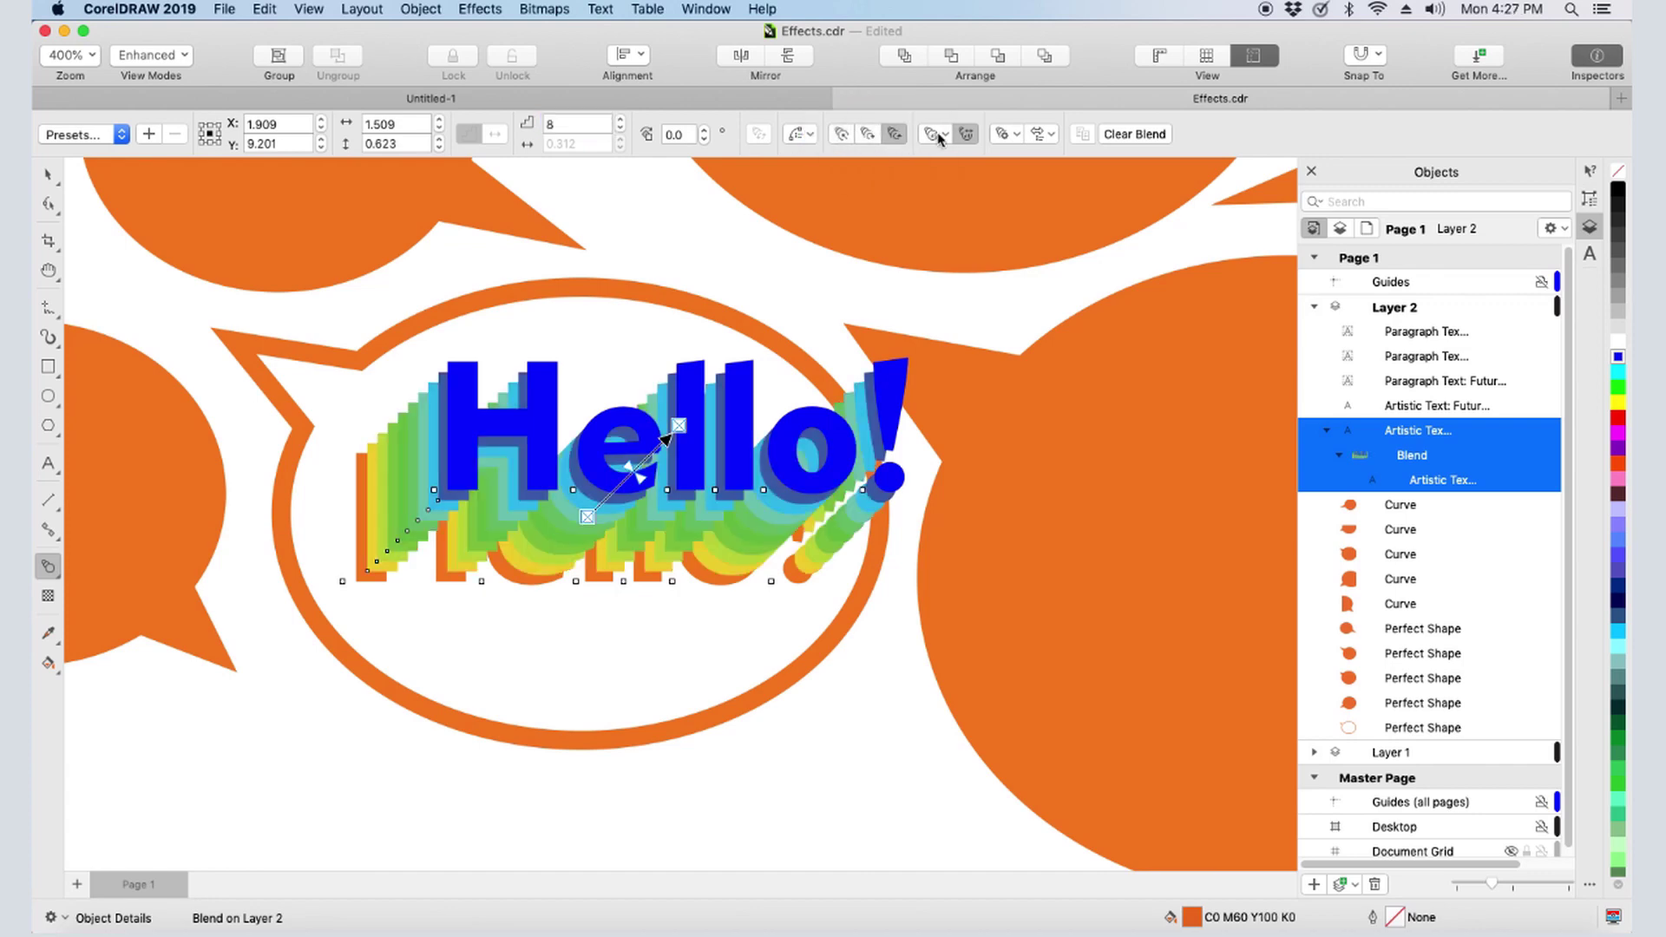
{"action": "left_click", "coordinate": [939, 136]}
{"action": "left_click_drag", "start_coordinate": [956, 198], "coordinate": [953, 198]}
- Move the blend's blue control text slightly down, and restyle it in American Typewriter Condensed at 88.9% scale
{"action": "left_click", "coordinate": [48, 173]}
{"action": "left_click", "coordinate": [547, 426]}
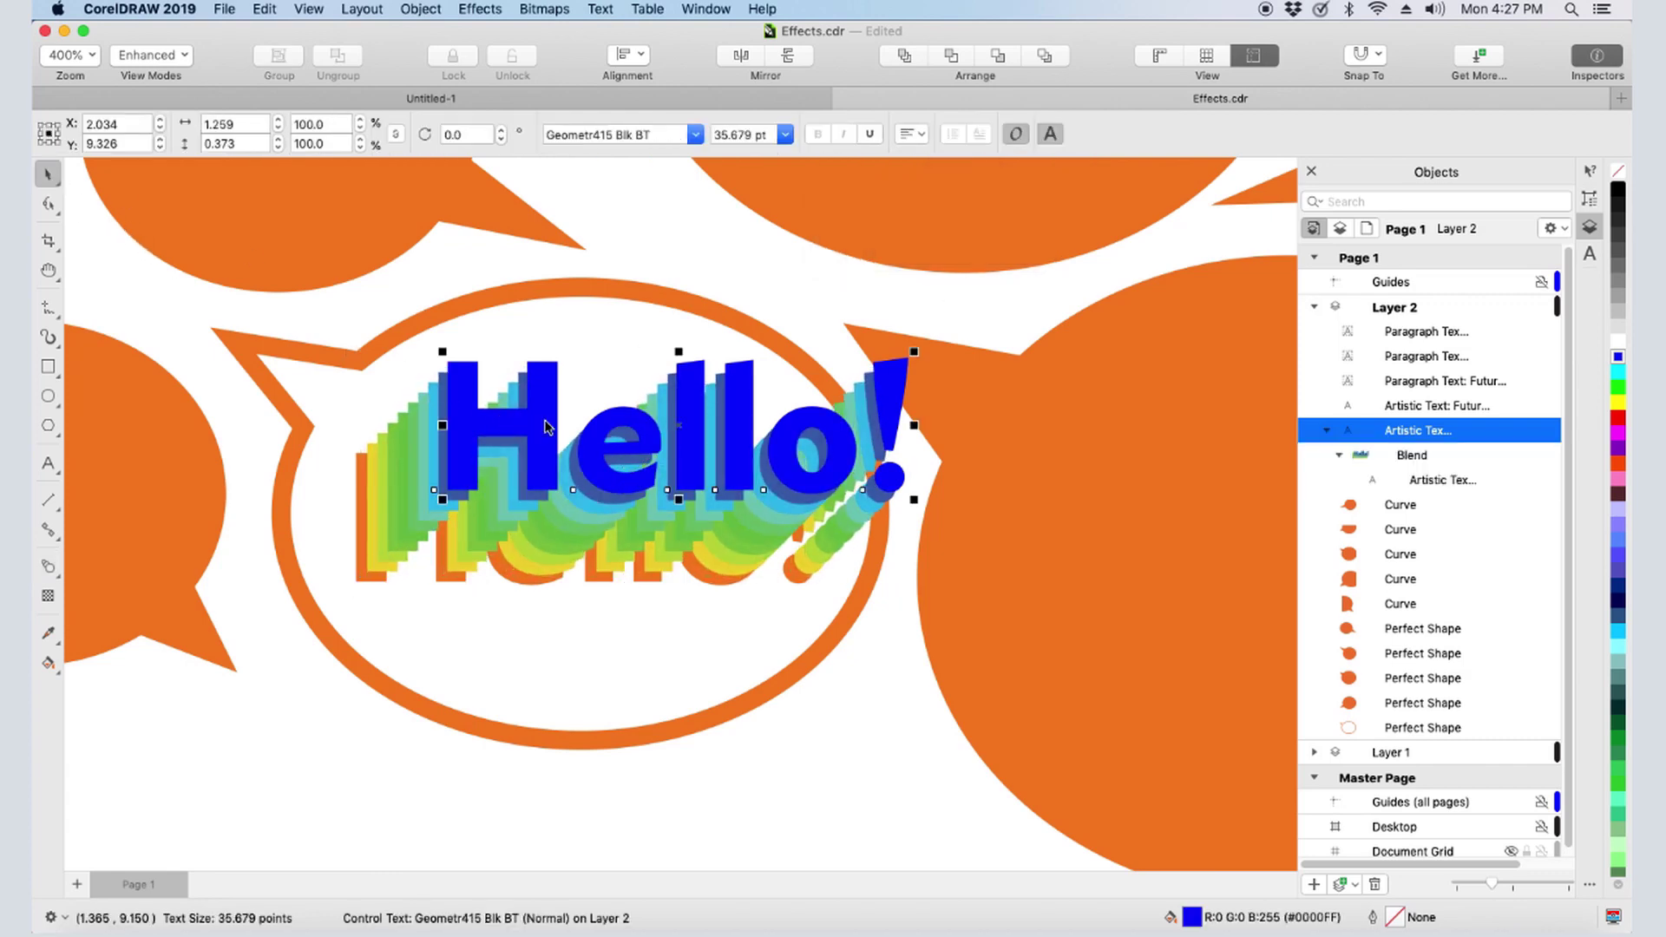
{"action": "mouse_move", "coordinate": [680, 427]}
{"action": "left_mouse_down"}
{"action": "mouse_move", "coordinate": [623, 393]}
{"action": "mouse_move", "coordinate": [686, 448]}
{"action": "left_mouse_up"}
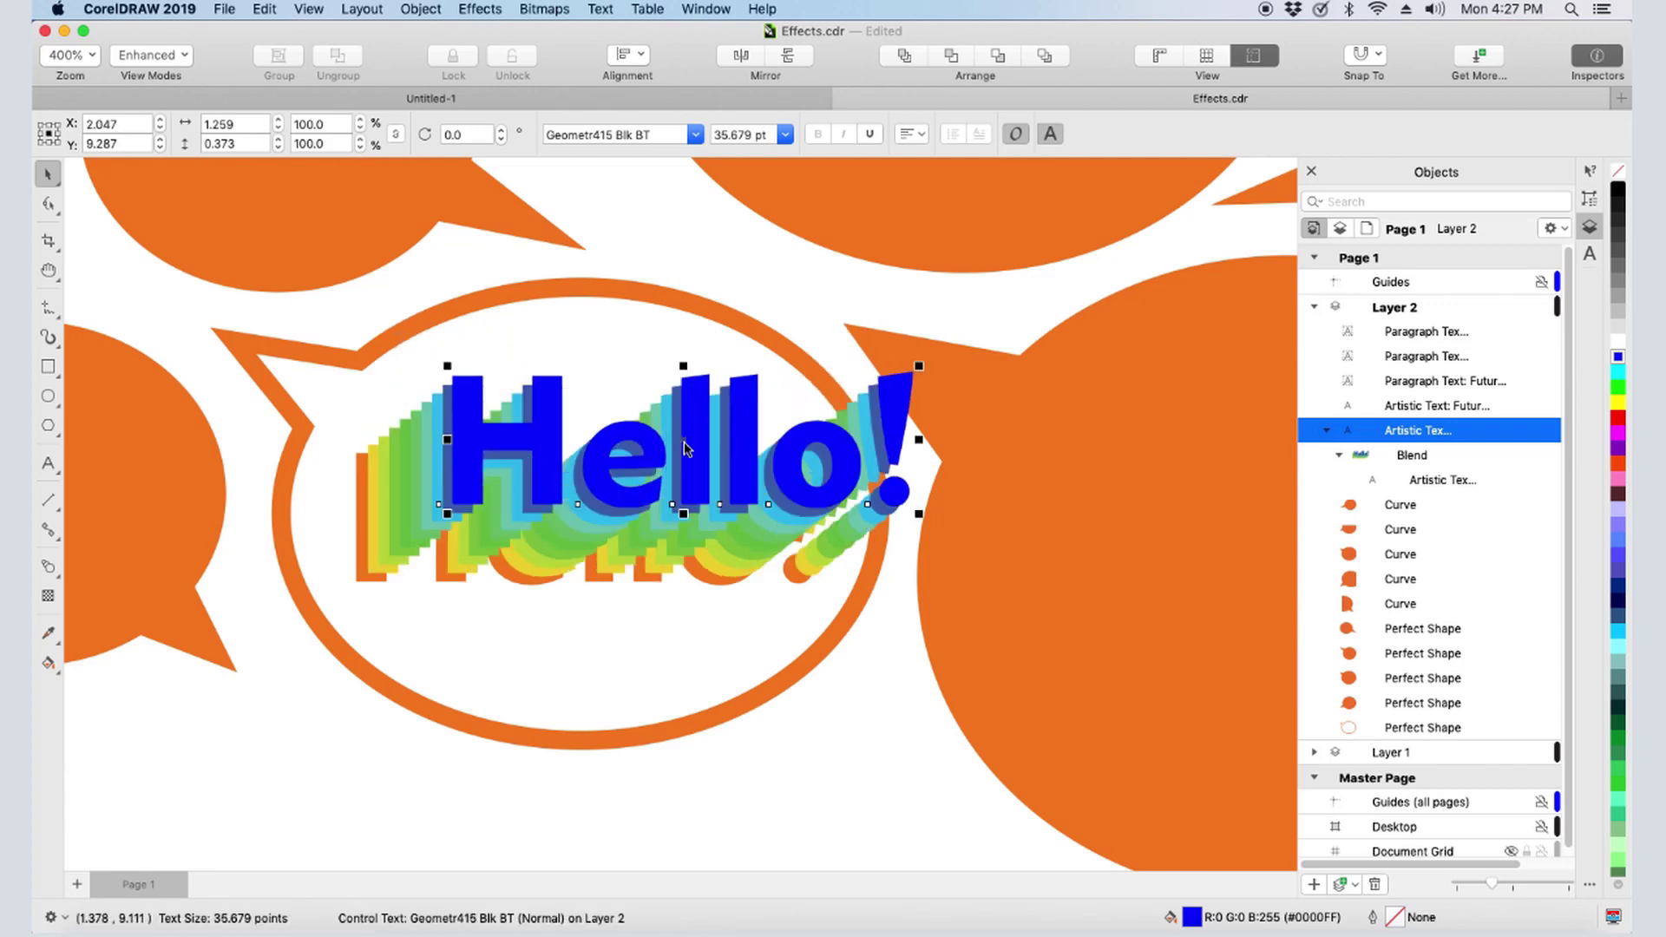
{"action": "left_click", "coordinate": [695, 135]}
{"action": "left_click", "coordinate": [668, 394]}
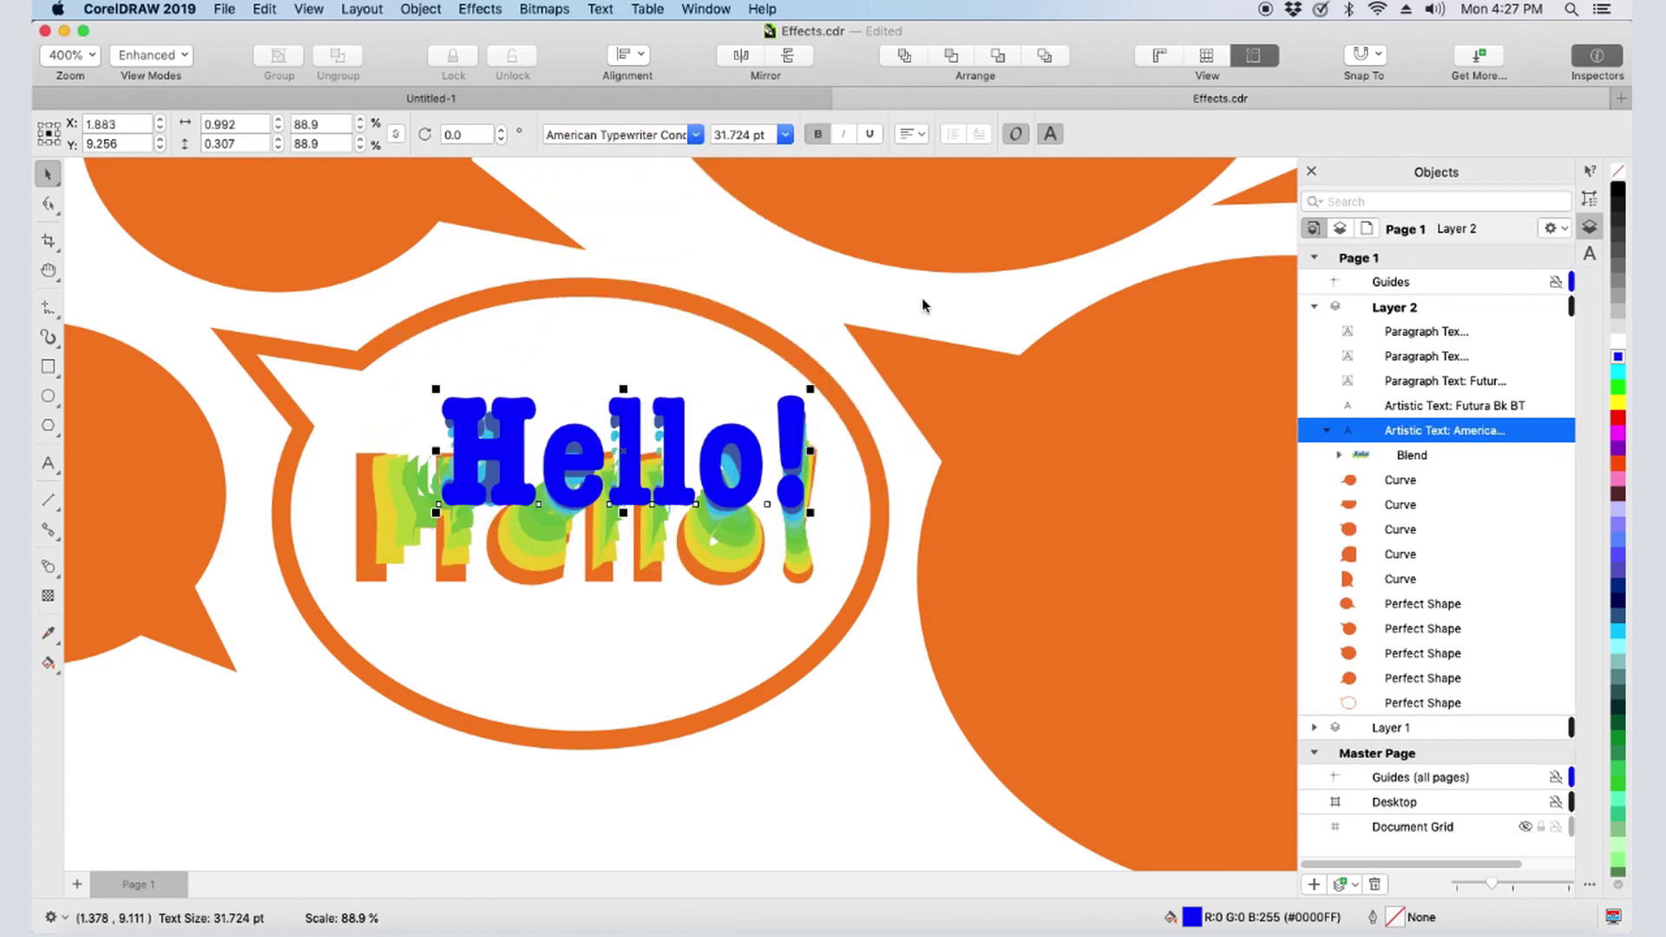
- Break the blend apart and move the group of intermediate shapes below the "Hello!" texts
{"action": "right_click", "coordinate": [1425, 456]}
{"action": "left_click", "coordinate": [1454, 467]}
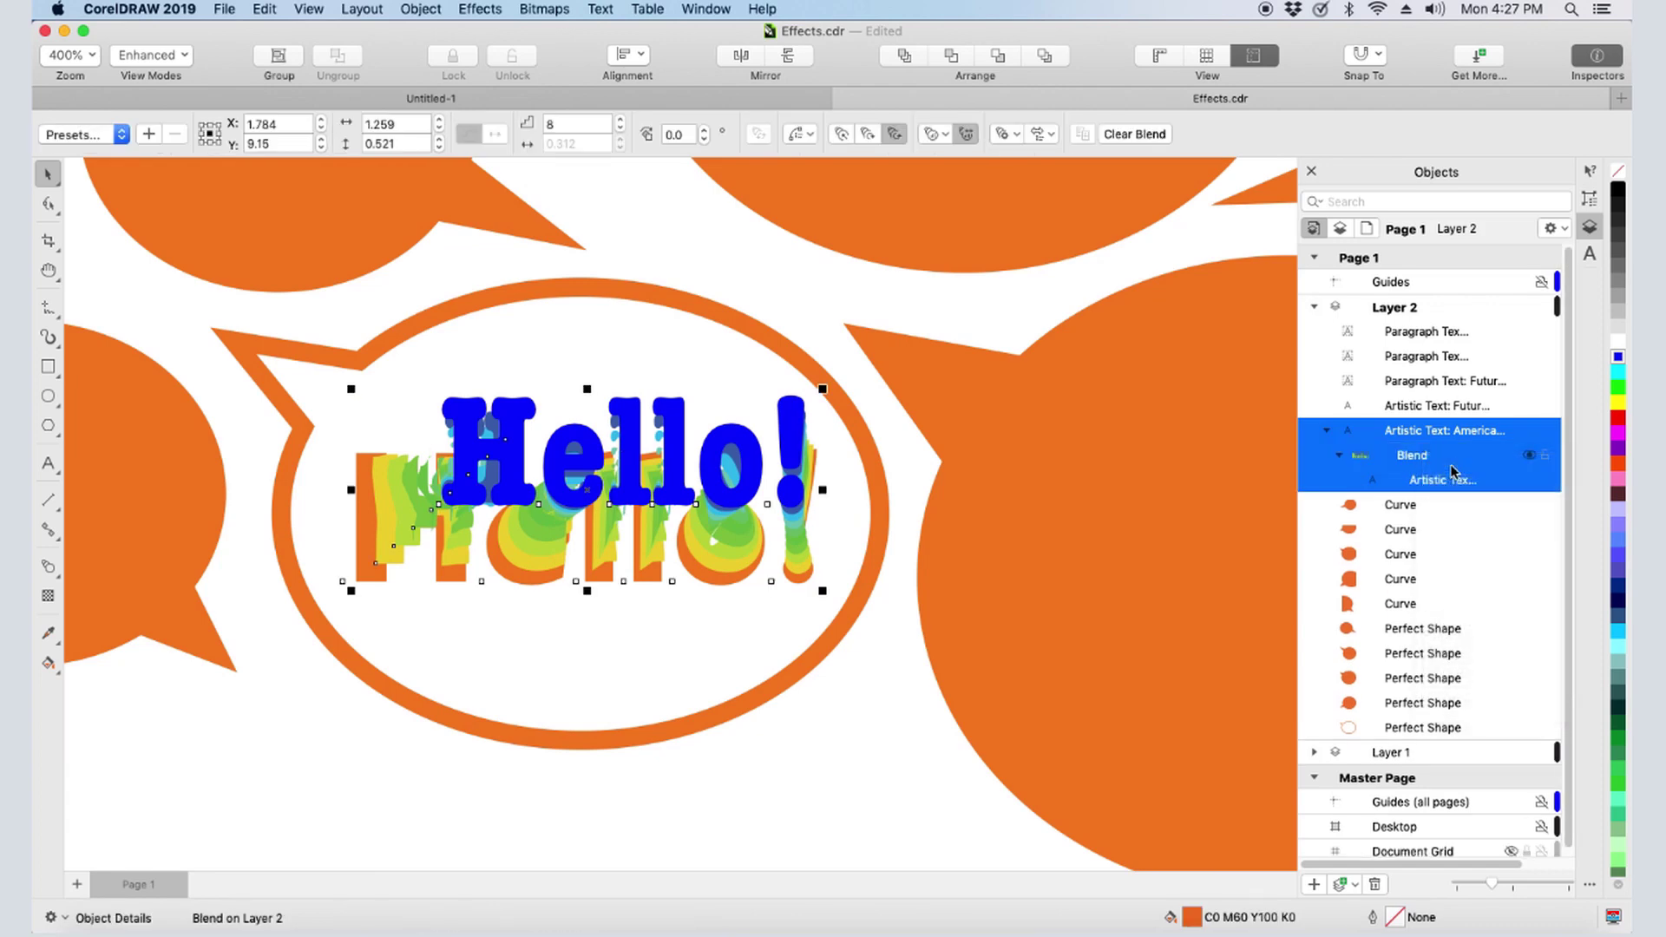
{"action": "left_click", "coordinate": [558, 606]}
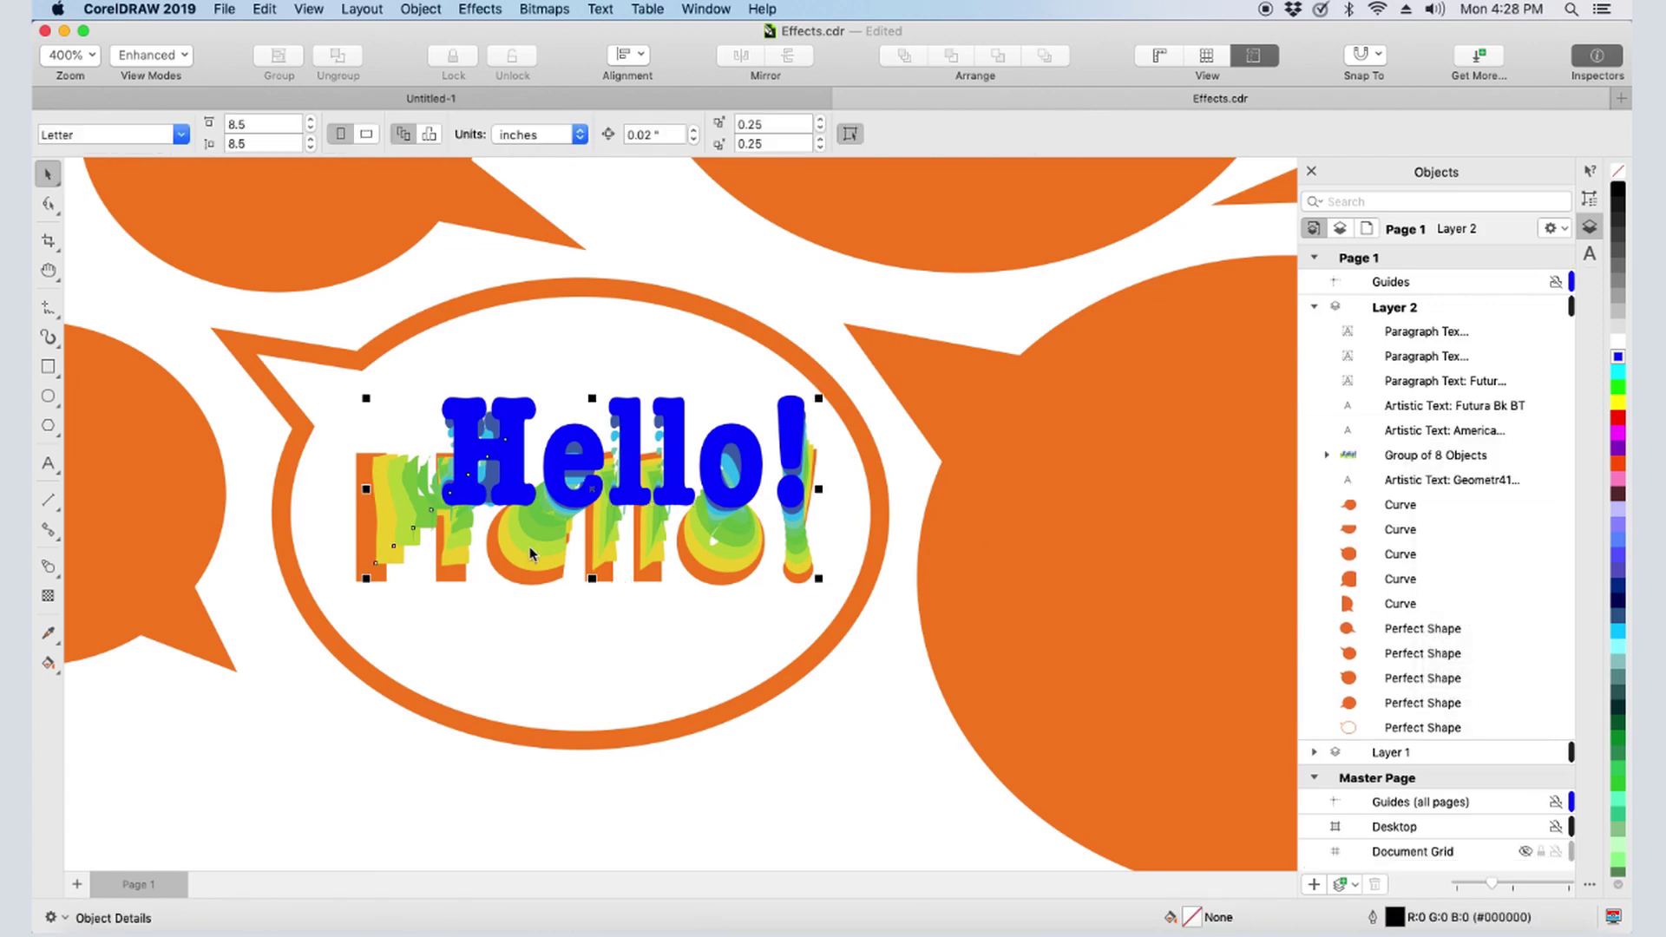
{"action": "left_click", "coordinate": [602, 530]}
{"action": "left_click_drag", "start_coordinate": [601, 529], "coordinate": [660, 688]}
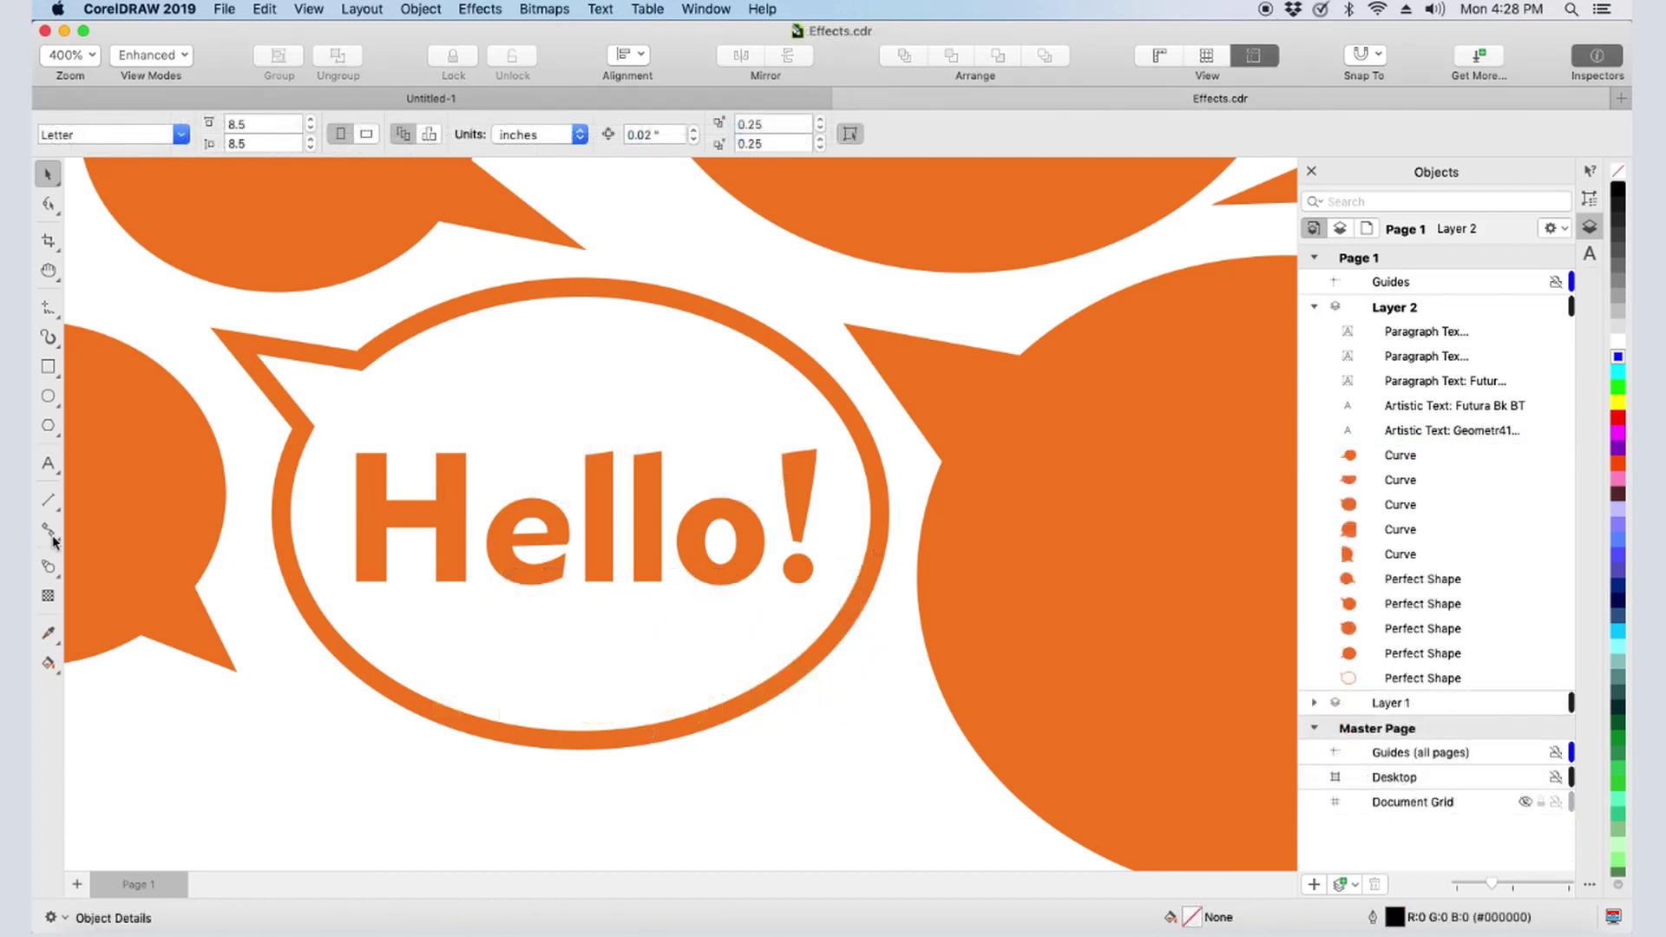
- Apply a Push and Pull distortion with an amplitude of about 7 to the "Hello!" text
{"action": "left_click", "coordinate": [48, 529]}
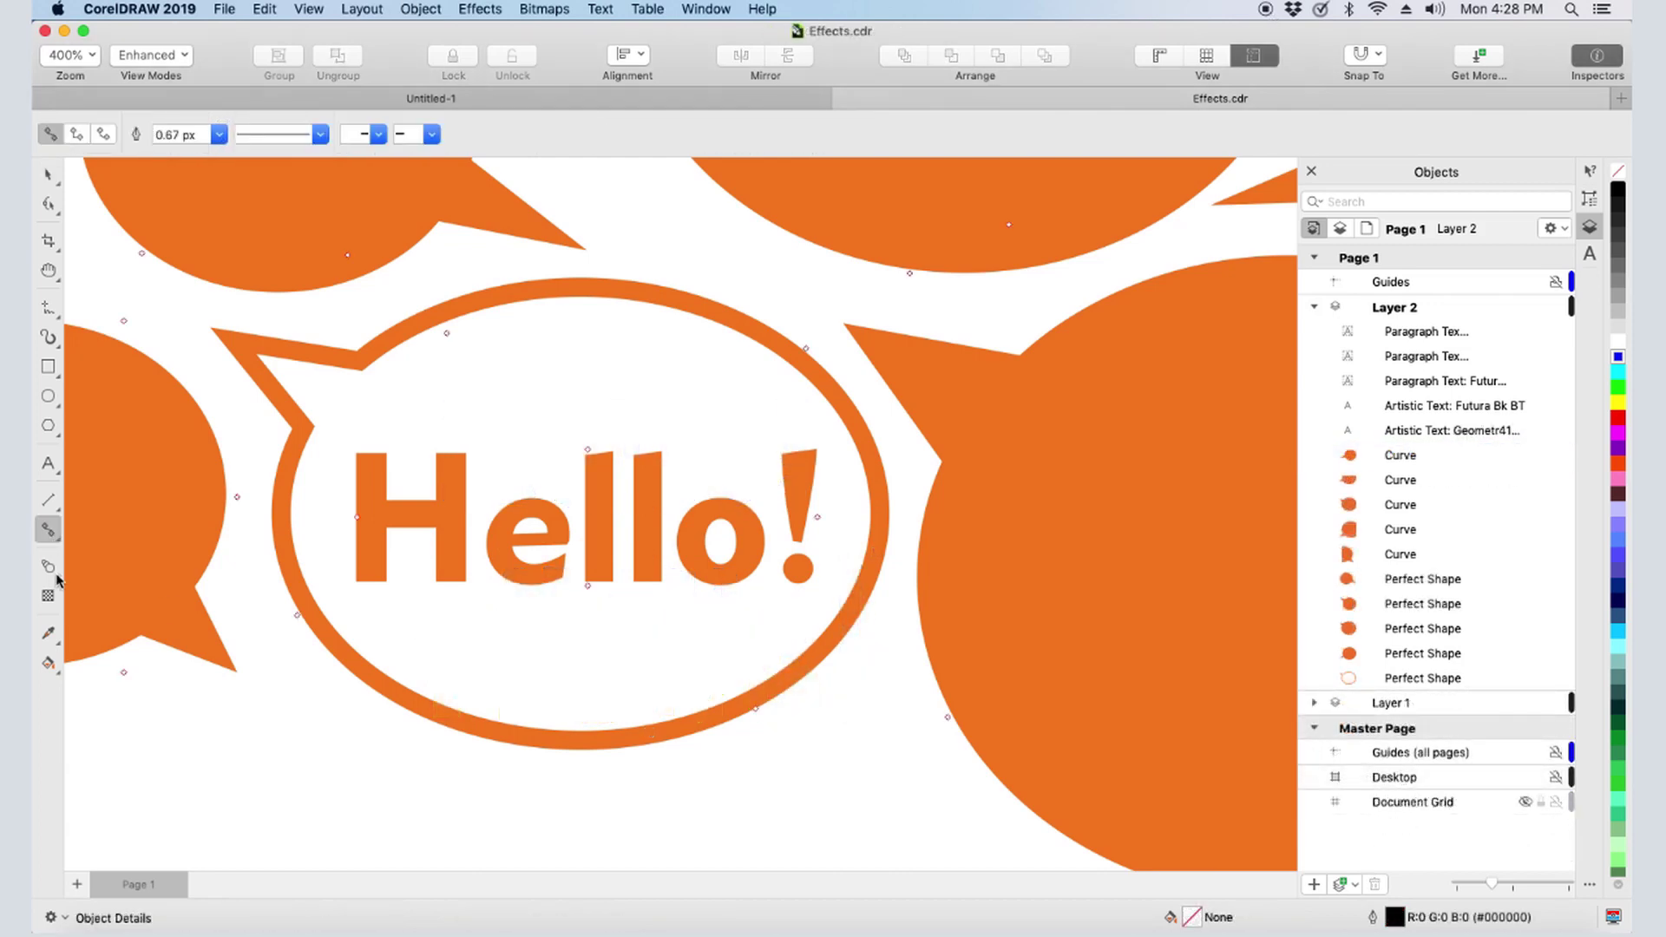
{"action": "left_click", "coordinate": [56, 575]}
{"action": "left_click", "coordinate": [129, 628]}
{"action": "left_click", "coordinate": [448, 500]}
{"action": "left_click_drag", "start_coordinate": [548, 511], "coordinate": [606, 476]}
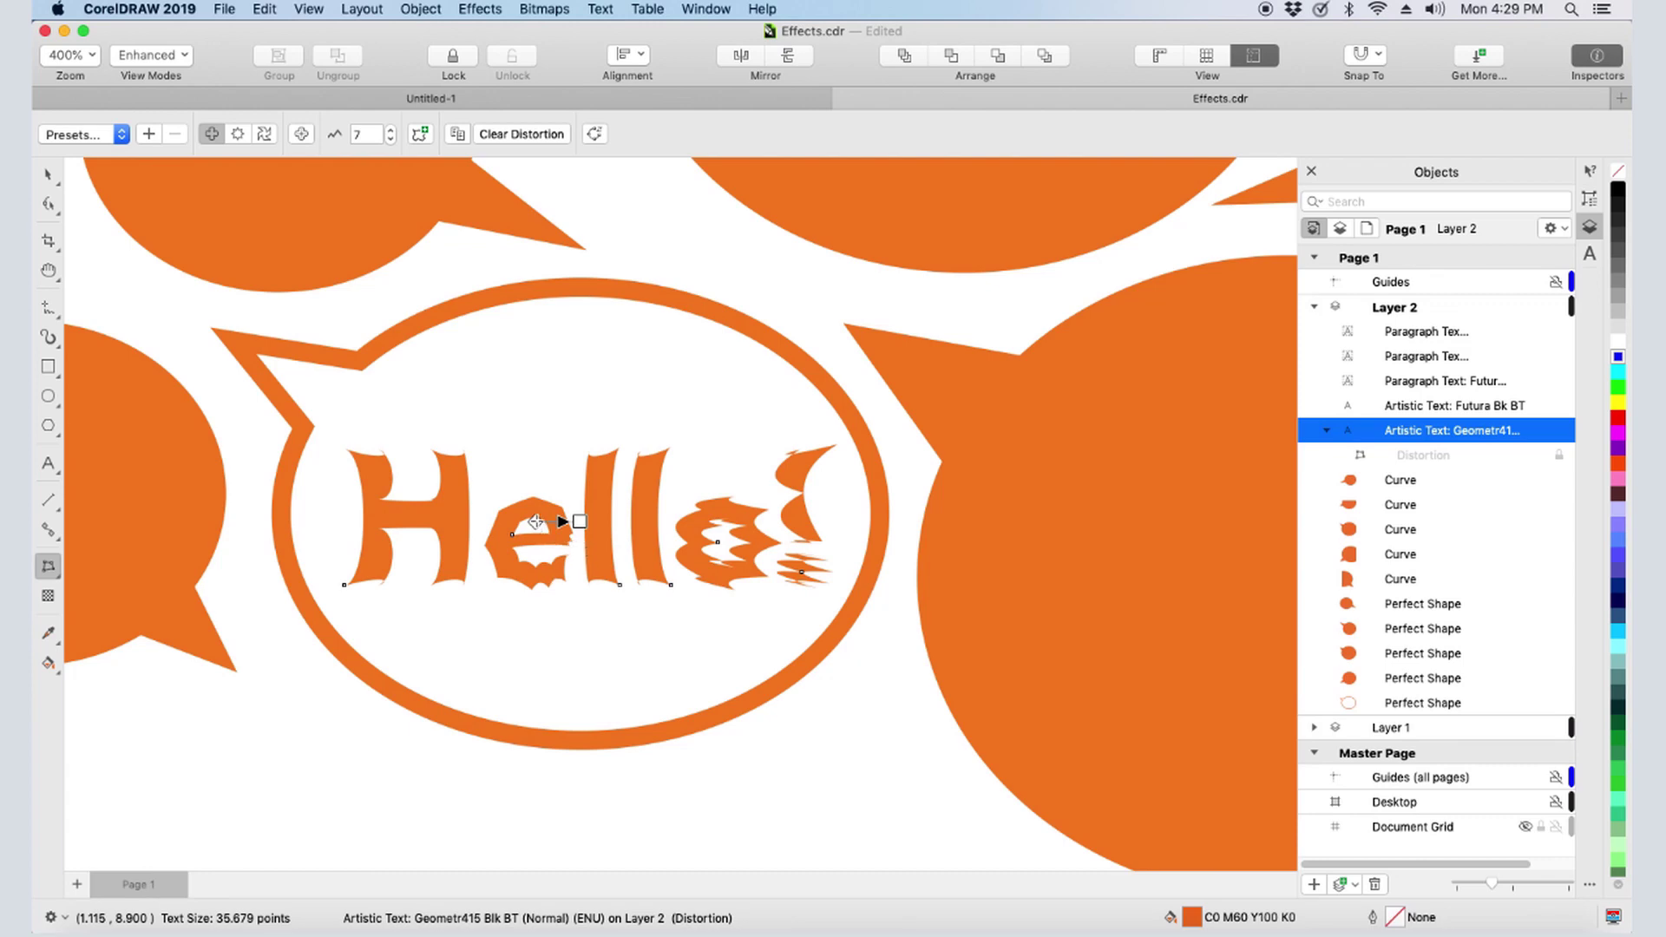
- Center the Push and Pull distortion on the "Hello!" text and raise its amplitude to about 18
{"action": "left_click_drag", "start_coordinate": [534, 518], "coordinate": [693, 539]}
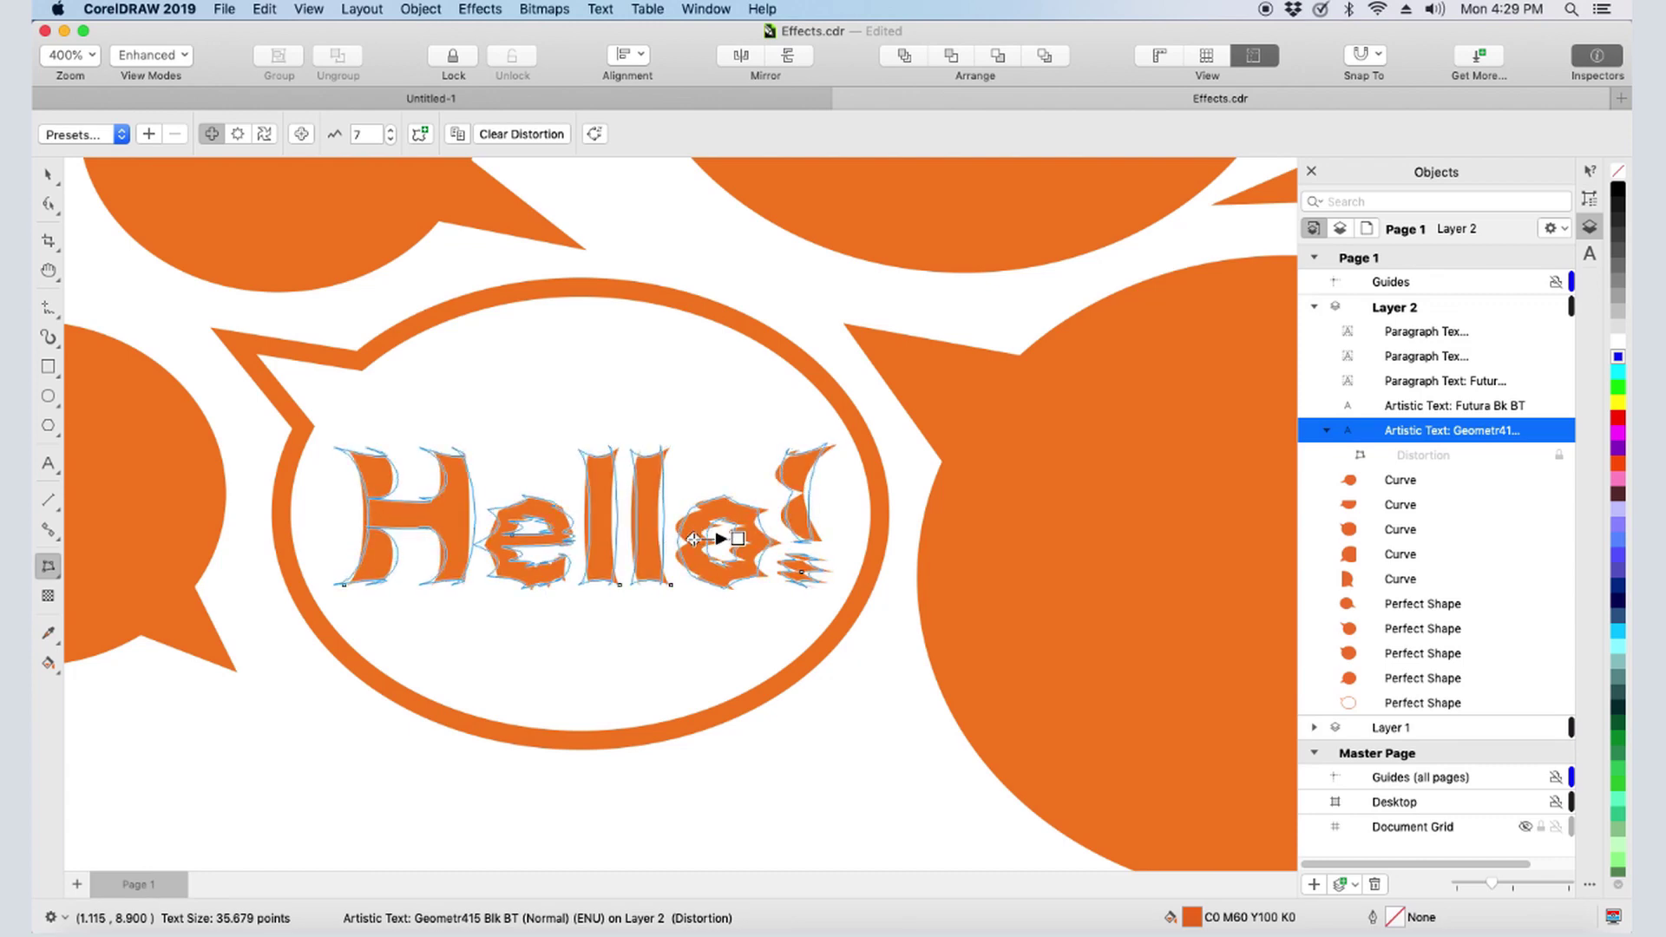
{"action": "left_click", "coordinate": [303, 135]}
{"action": "left_click_drag", "start_coordinate": [633, 517], "coordinate": [694, 521]}
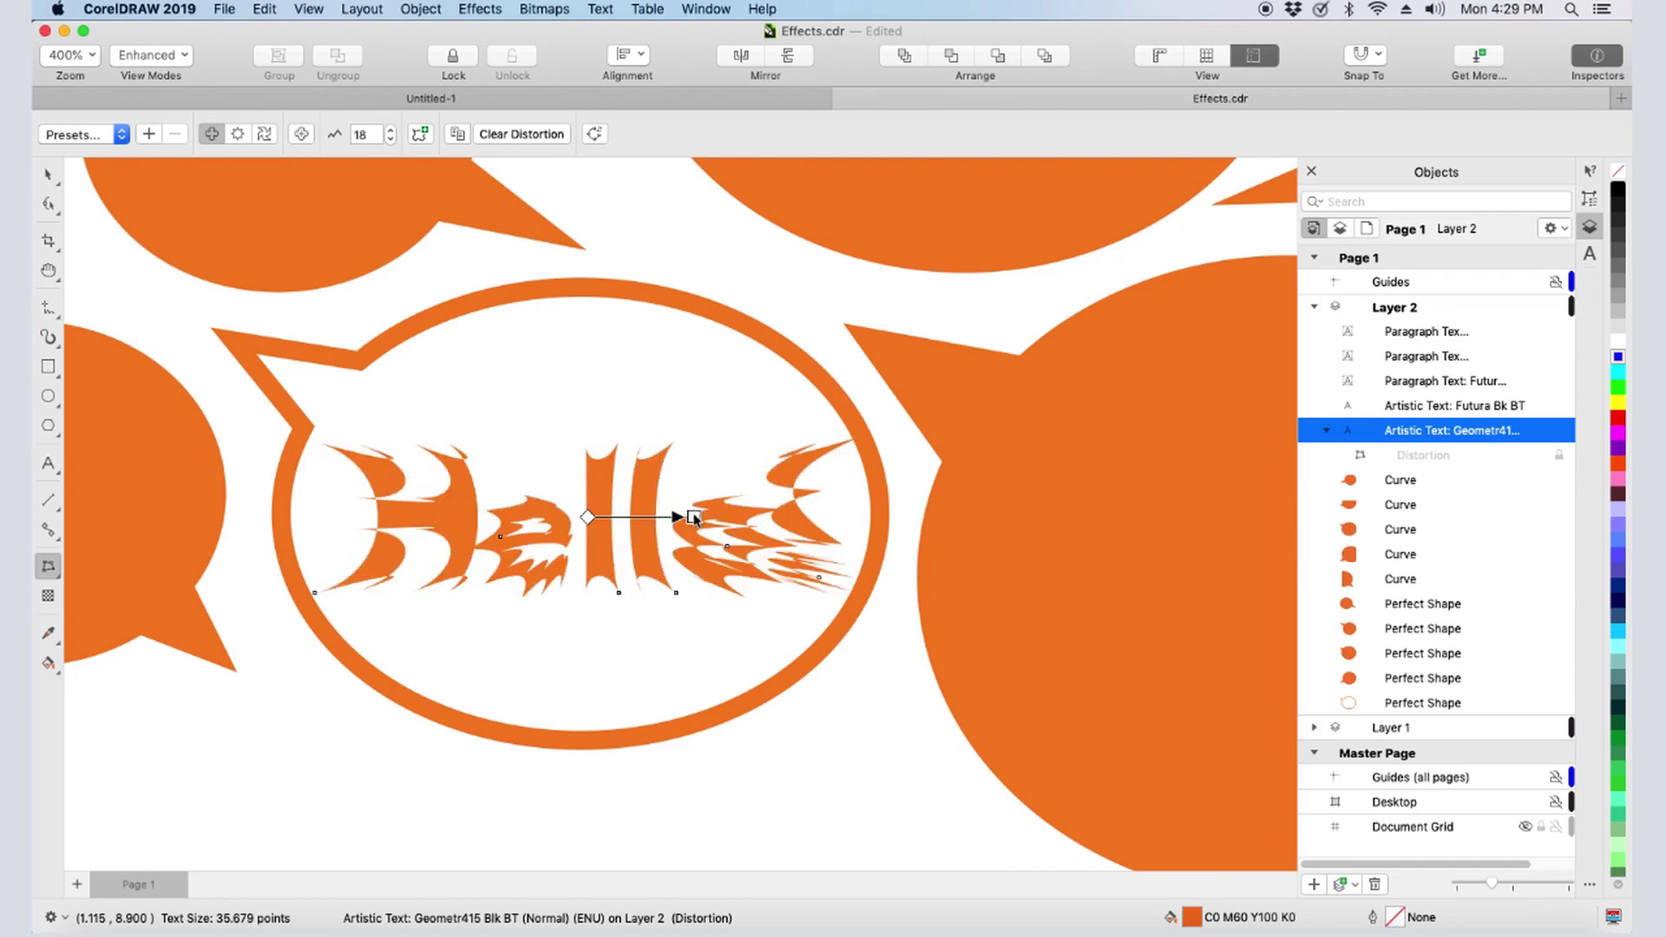
- Replace the Push and Pull distortion with a Zipper distortion of about amplitude 6 and frequency 32
{"action": "left_click", "coordinate": [540, 133]}
{"action": "left_click", "coordinate": [237, 136]}
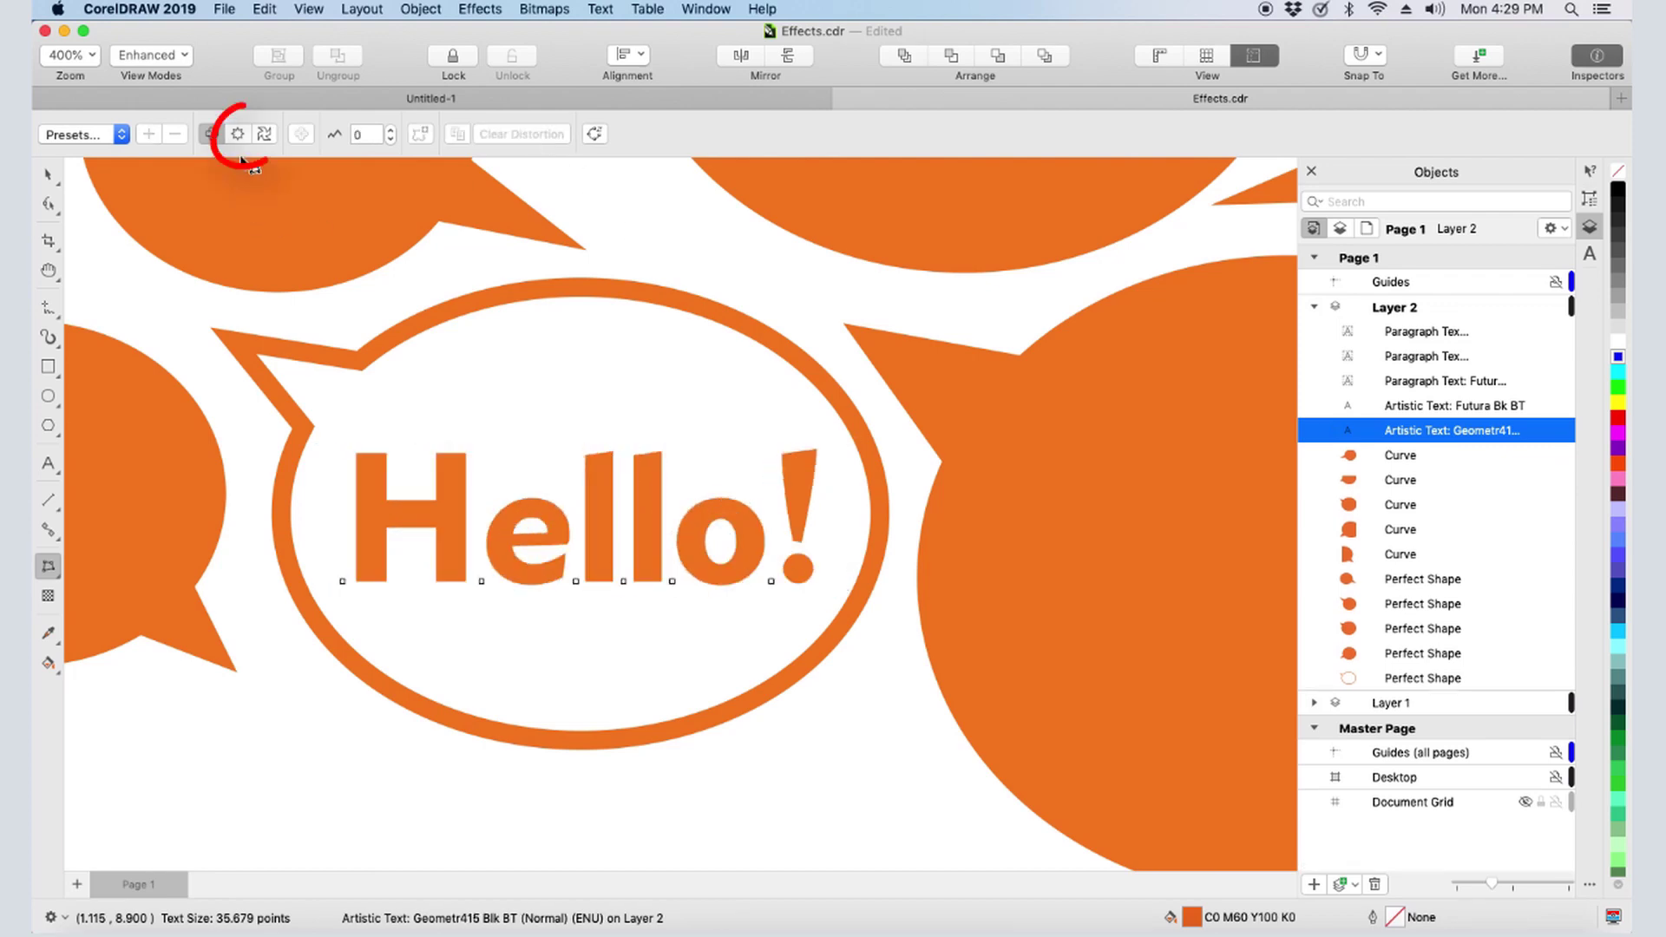
{"action": "mouse_move", "coordinate": [601, 502]}
{"action": "left_mouse_down"}
{"action": "mouse_move", "coordinate": [640, 464]}
{"action": "mouse_move", "coordinate": [668, 477]}
{"action": "mouse_move", "coordinate": [625, 503]}
{"action": "left_mouse_up"}
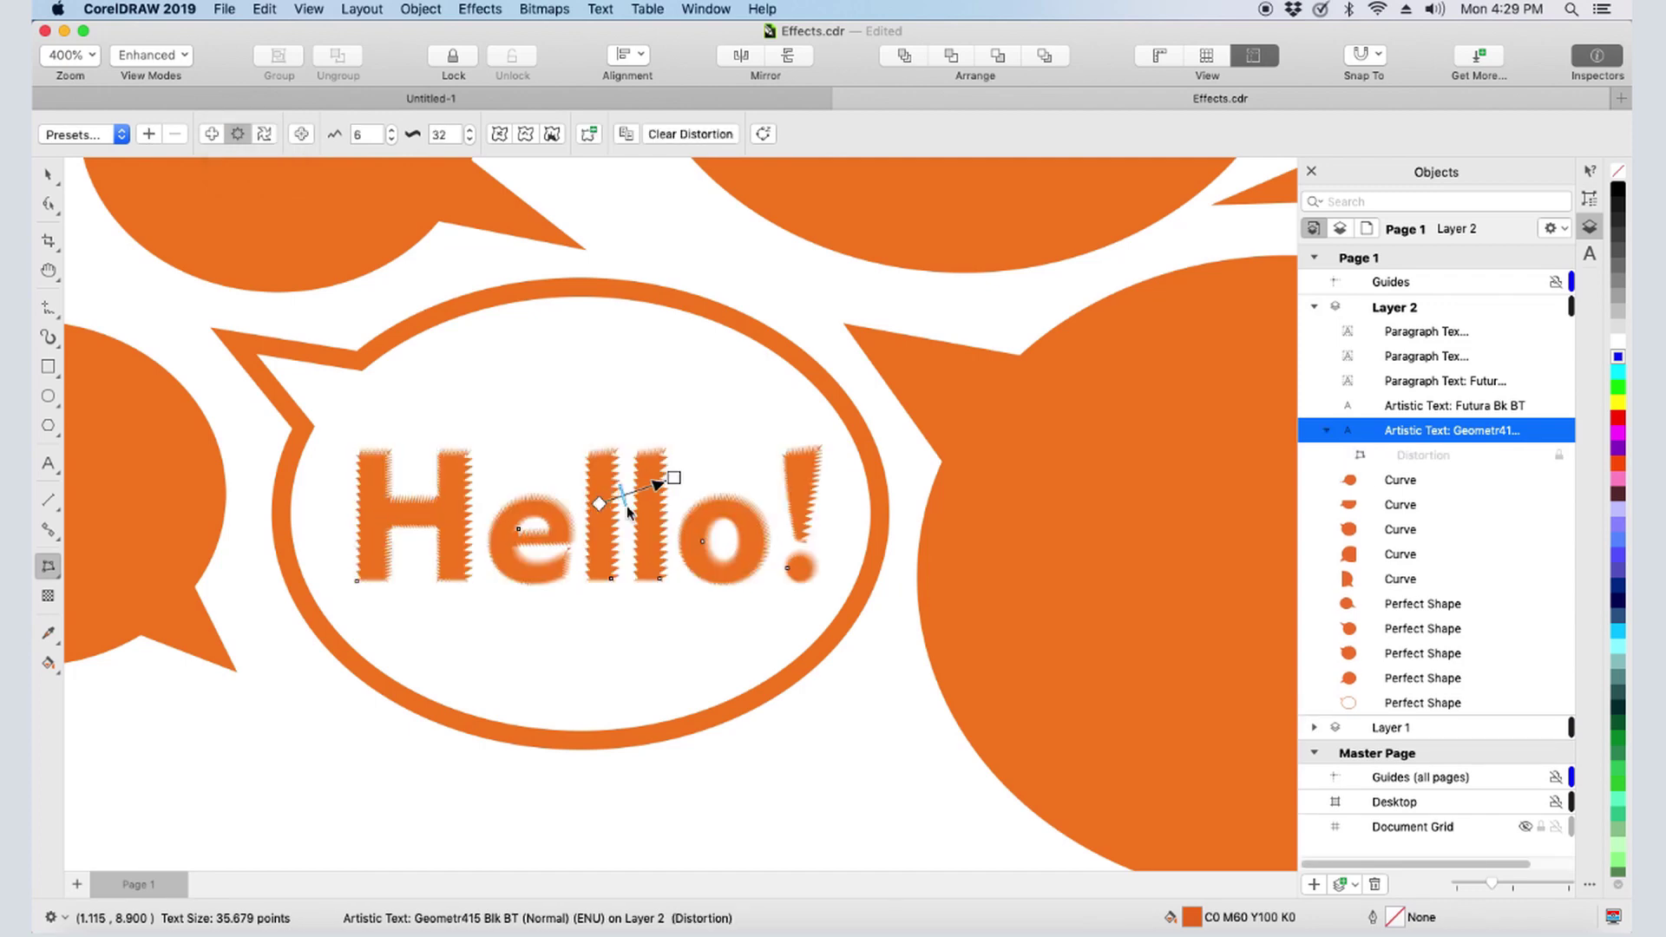
- Try the Zipper distortion's Random and Local options at a frequency of about 18, and clear the distortion
{"action": "left_click", "coordinate": [501, 137]}
{"action": "left_click", "coordinate": [501, 136]}
{"action": "left_click", "coordinate": [552, 134]}
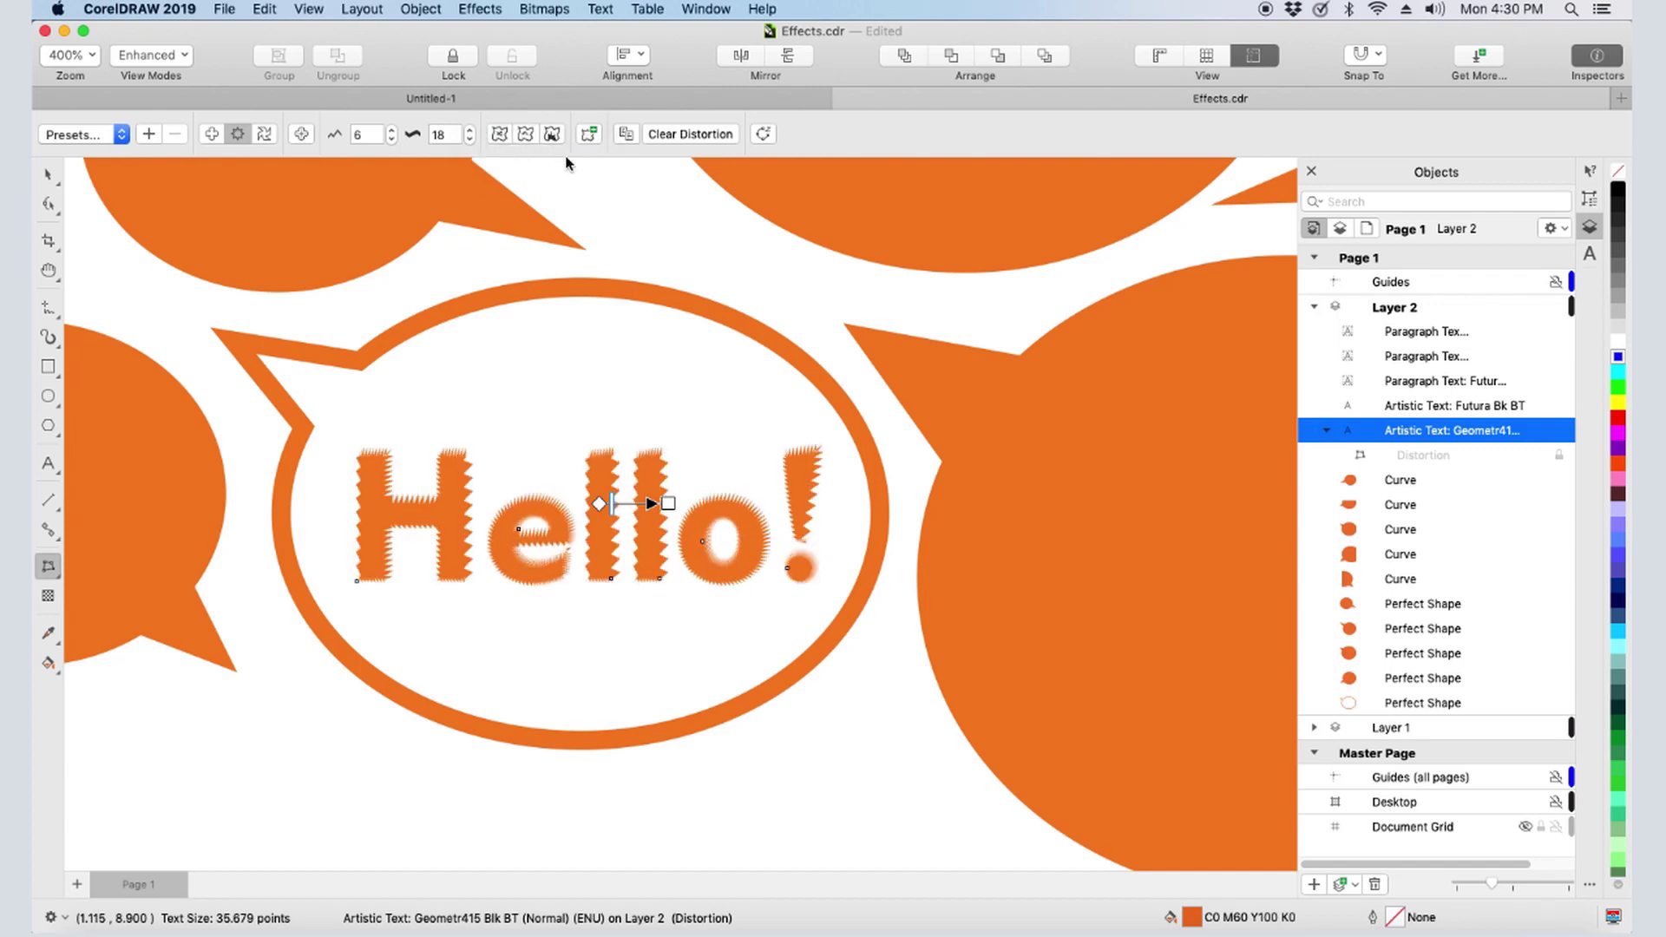
{"action": "left_click", "coordinate": [690, 135]}
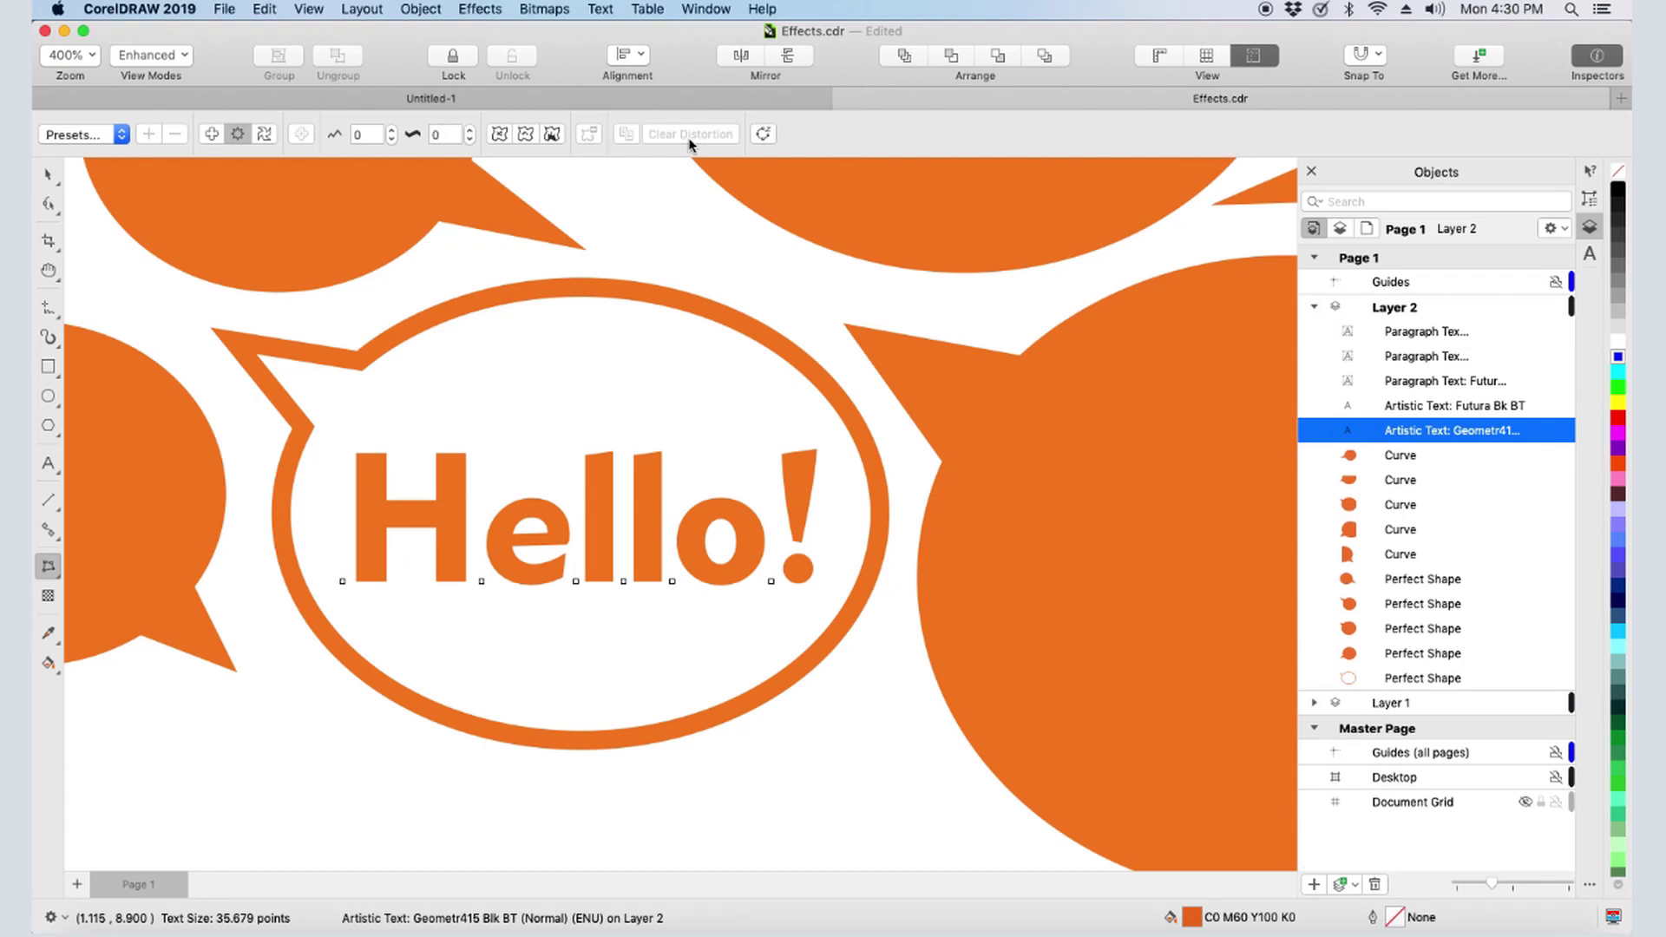
- Apply a counterclockwise Twister distortion of about 74 additional degrees, centered near the "o" of the "Hello!" text
{"action": "left_click", "coordinate": [264, 134]}
{"action": "left_click_drag", "start_coordinate": [597, 503], "coordinate": [608, 527]}
{"action": "left_click_drag", "start_coordinate": [597, 503], "coordinate": [685, 495]}
- Add a new Zipper distortion on top of the twisted "Hello!" text
{"action": "left_click", "coordinate": [567, 139]}
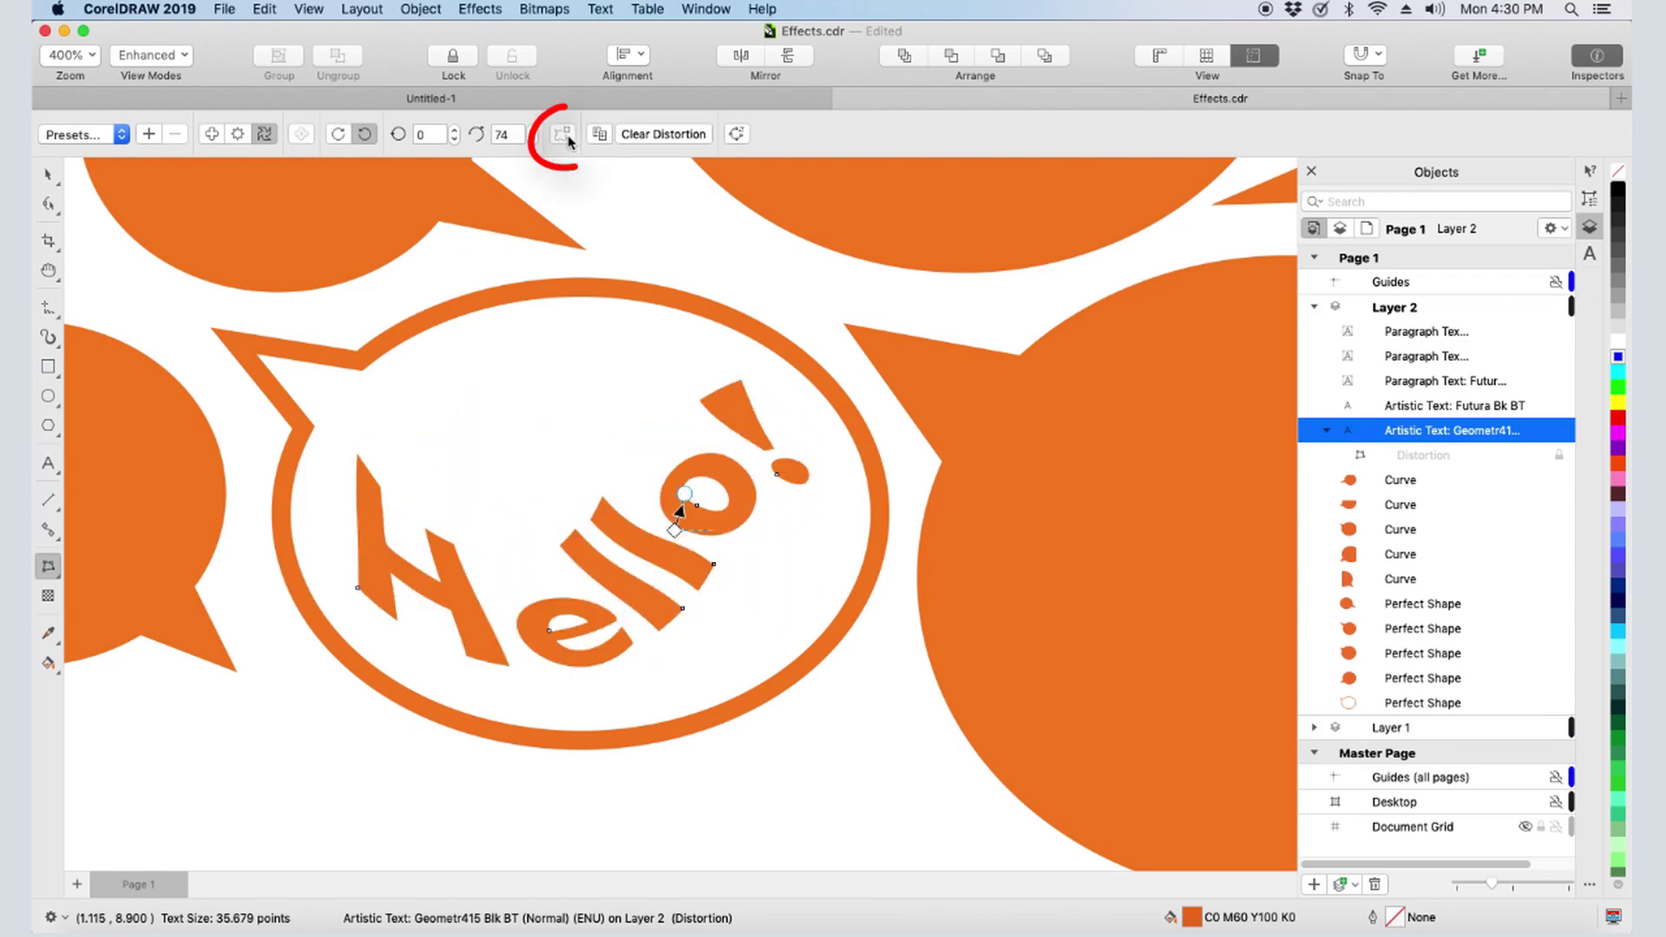
{"action": "left_click", "coordinate": [237, 133]}
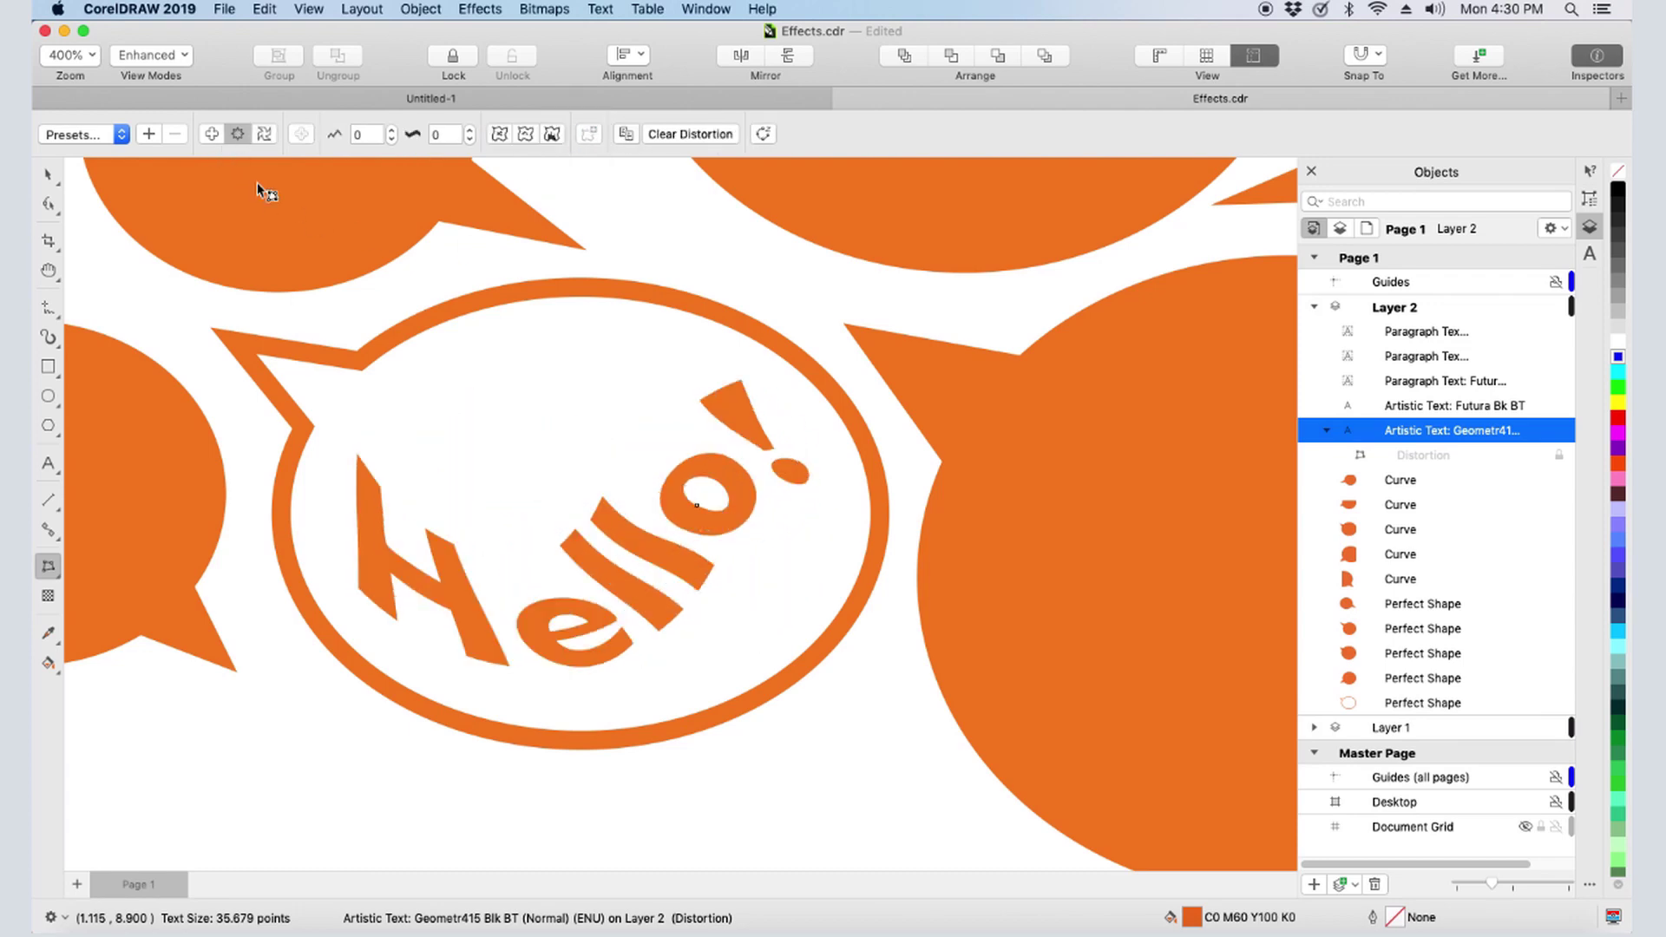
{"action": "left_click_drag", "start_coordinate": [585, 553], "coordinate": [586, 477]}
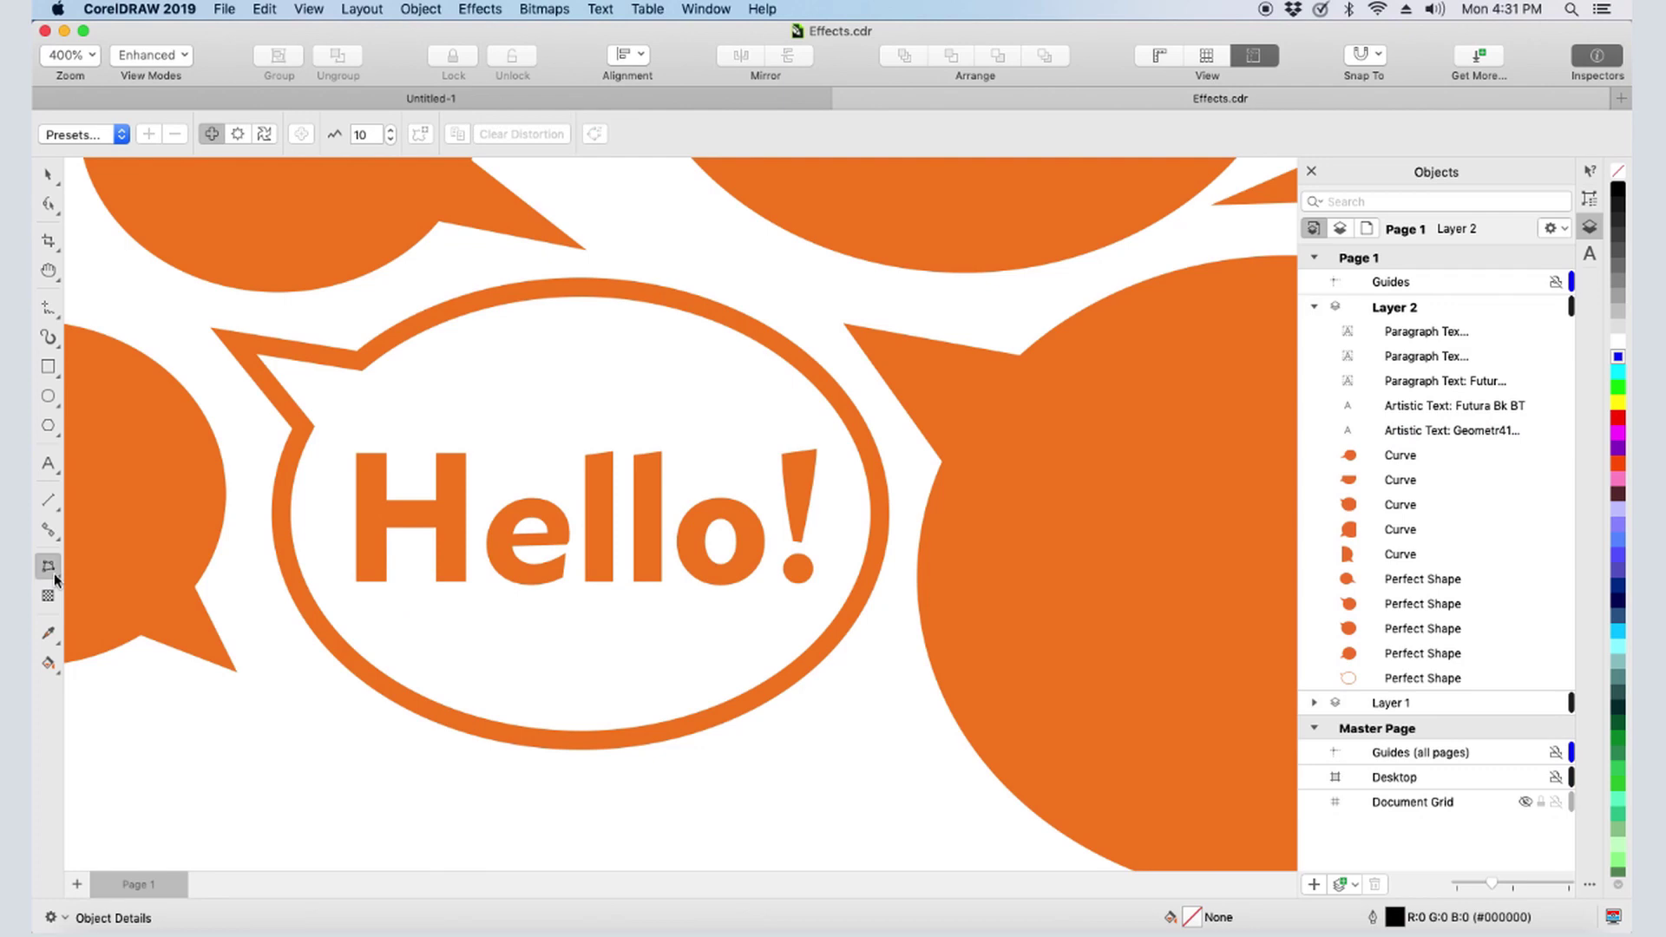
- Start an Unconstrained envelope on the "Hello!" text and pull its top edge up about 0.076 inches above the "H"
{"action": "left_click", "coordinate": [56, 581]}
{"action": "left_click", "coordinate": [138, 643]}
{"action": "left_click", "coordinate": [367, 512]}
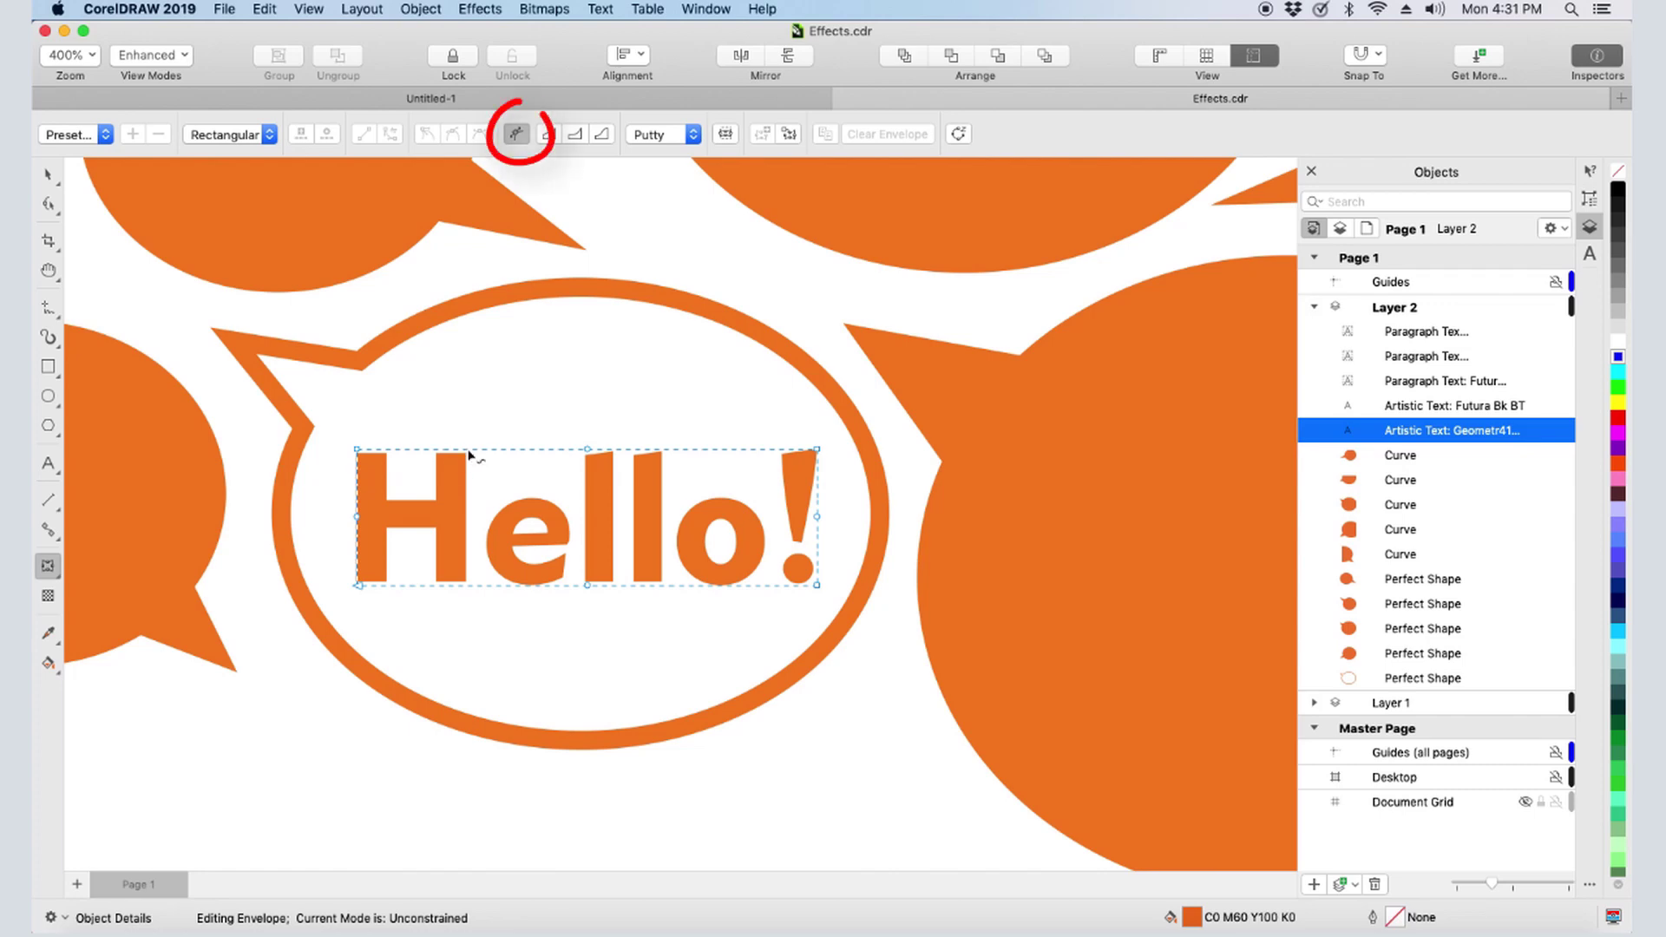
{"action": "left_click_drag", "start_coordinate": [470, 452], "coordinate": [467, 421]}
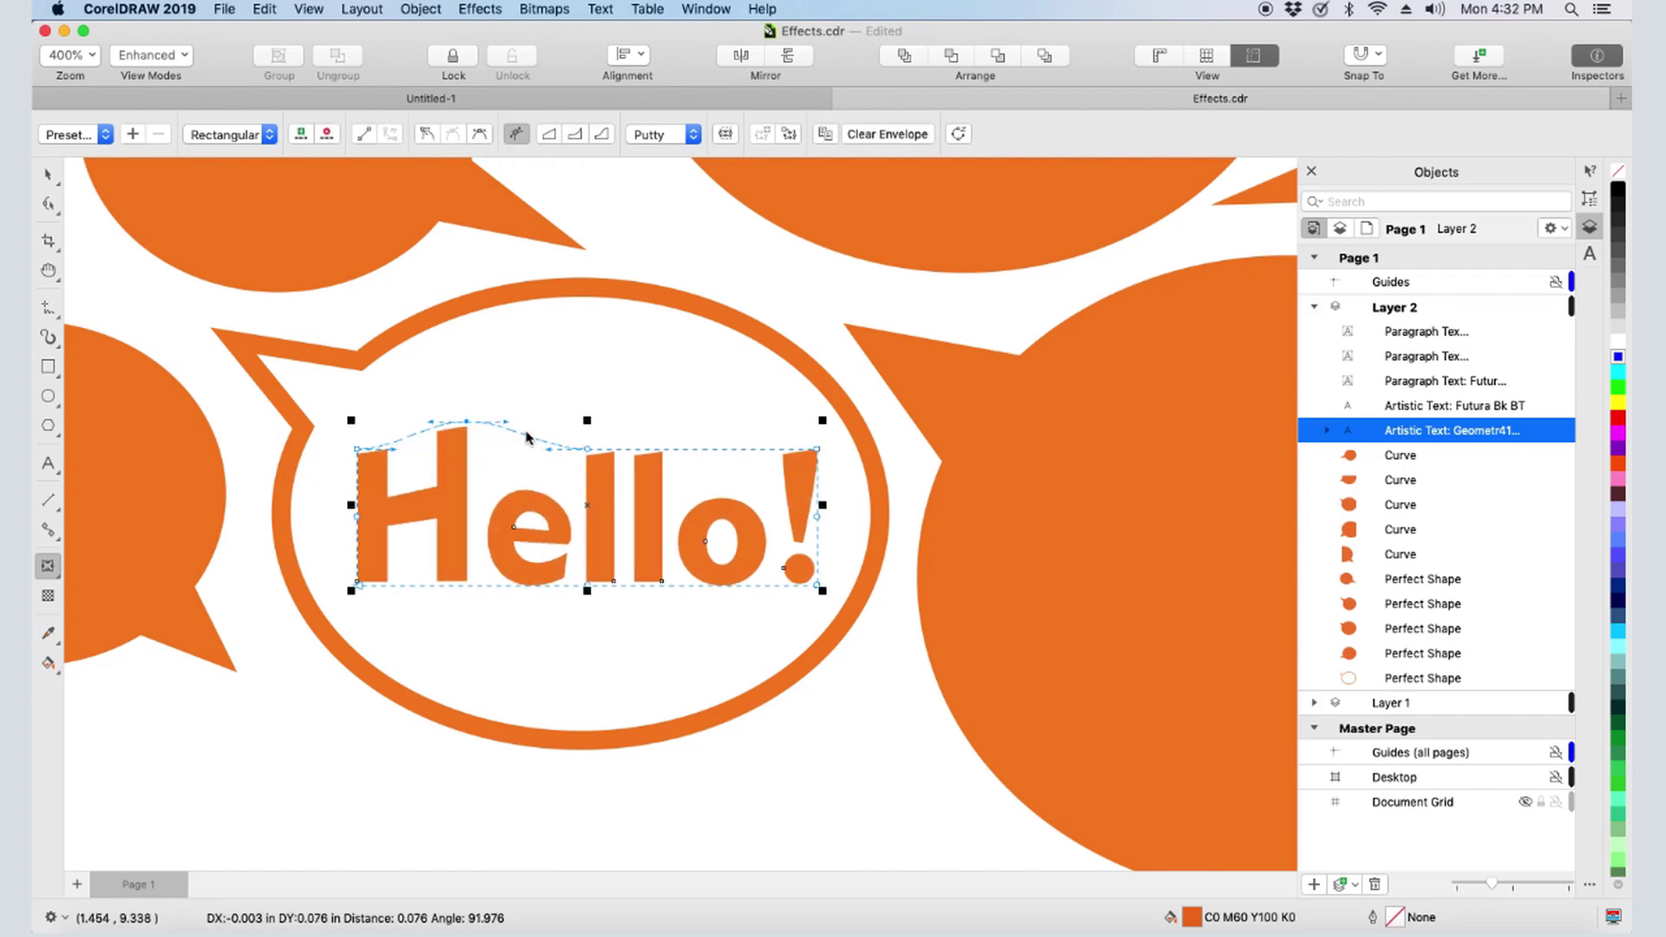
- Add an envelope node above the "o" and raise it, and pull the middle of the bottom edge down
{"action": "double_click", "coordinate": [710, 451]}
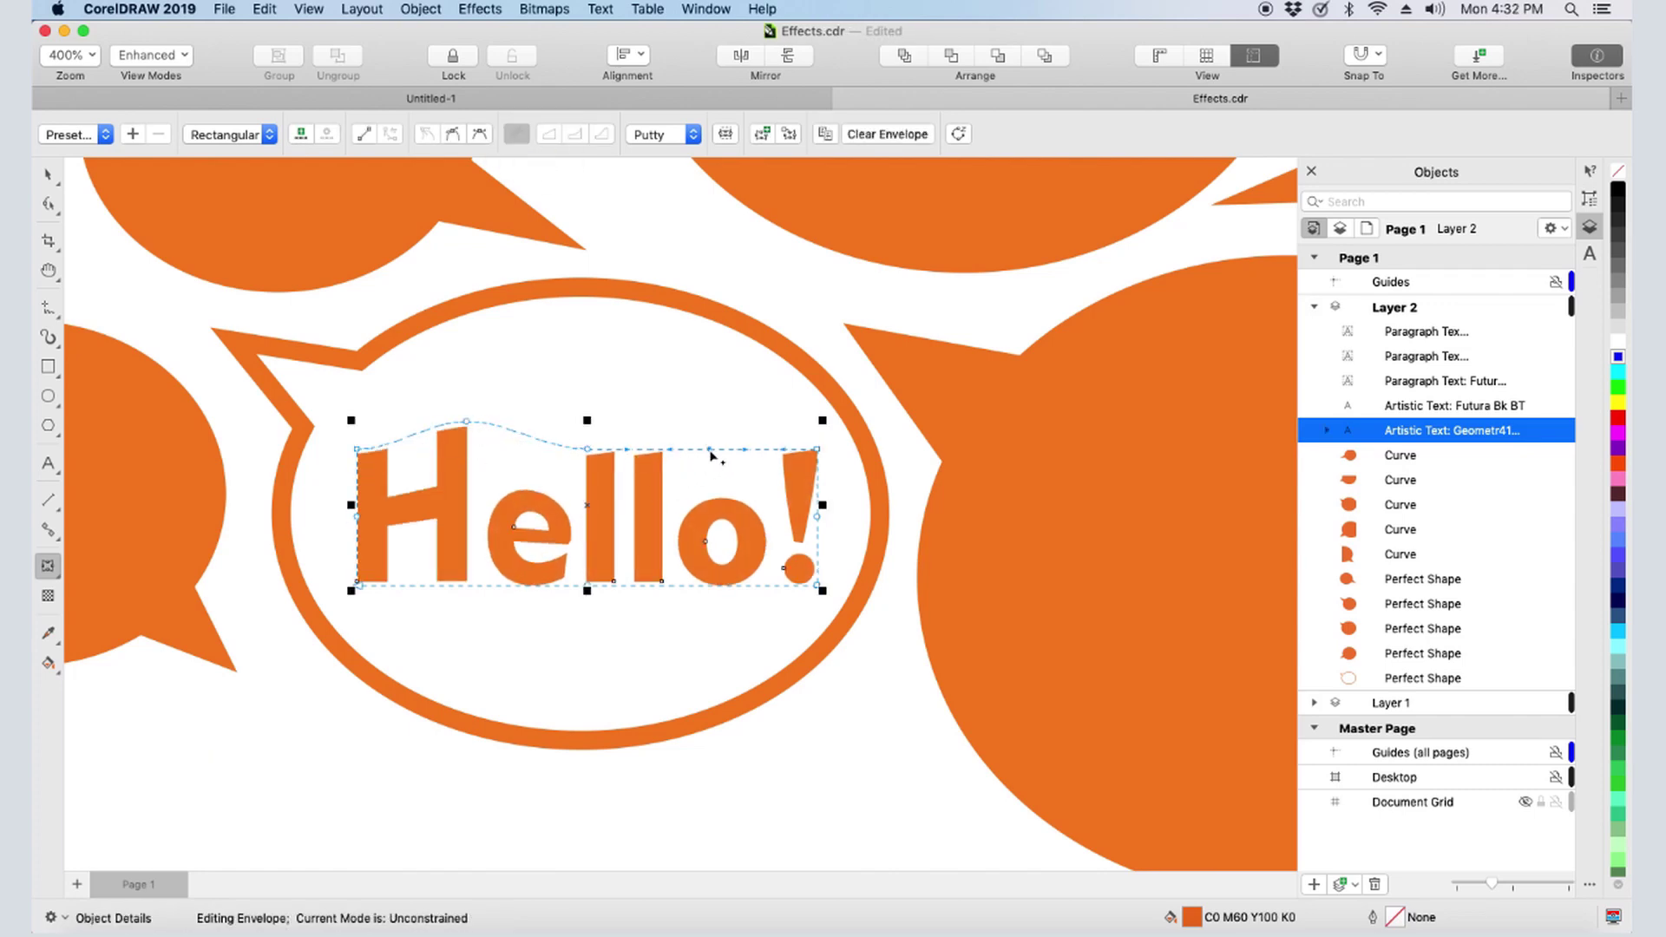
{"action": "left_click_drag", "start_coordinate": [710, 450], "coordinate": [710, 416]}
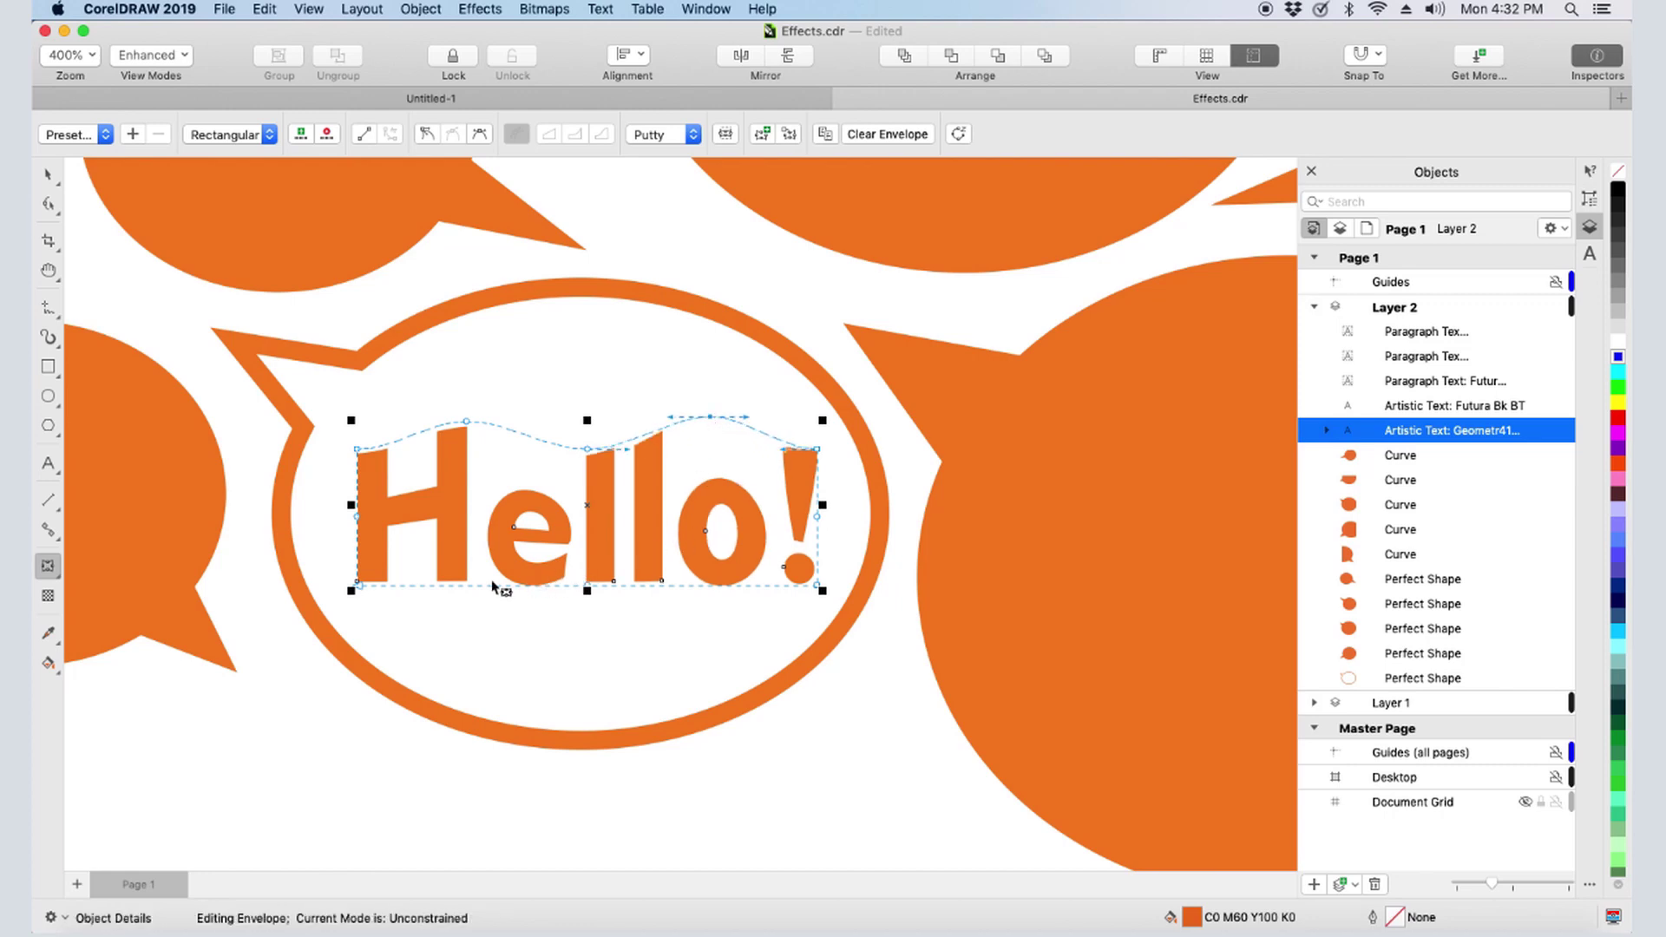
{"action": "left_click_drag", "start_coordinate": [588, 590], "coordinate": [587, 625]}
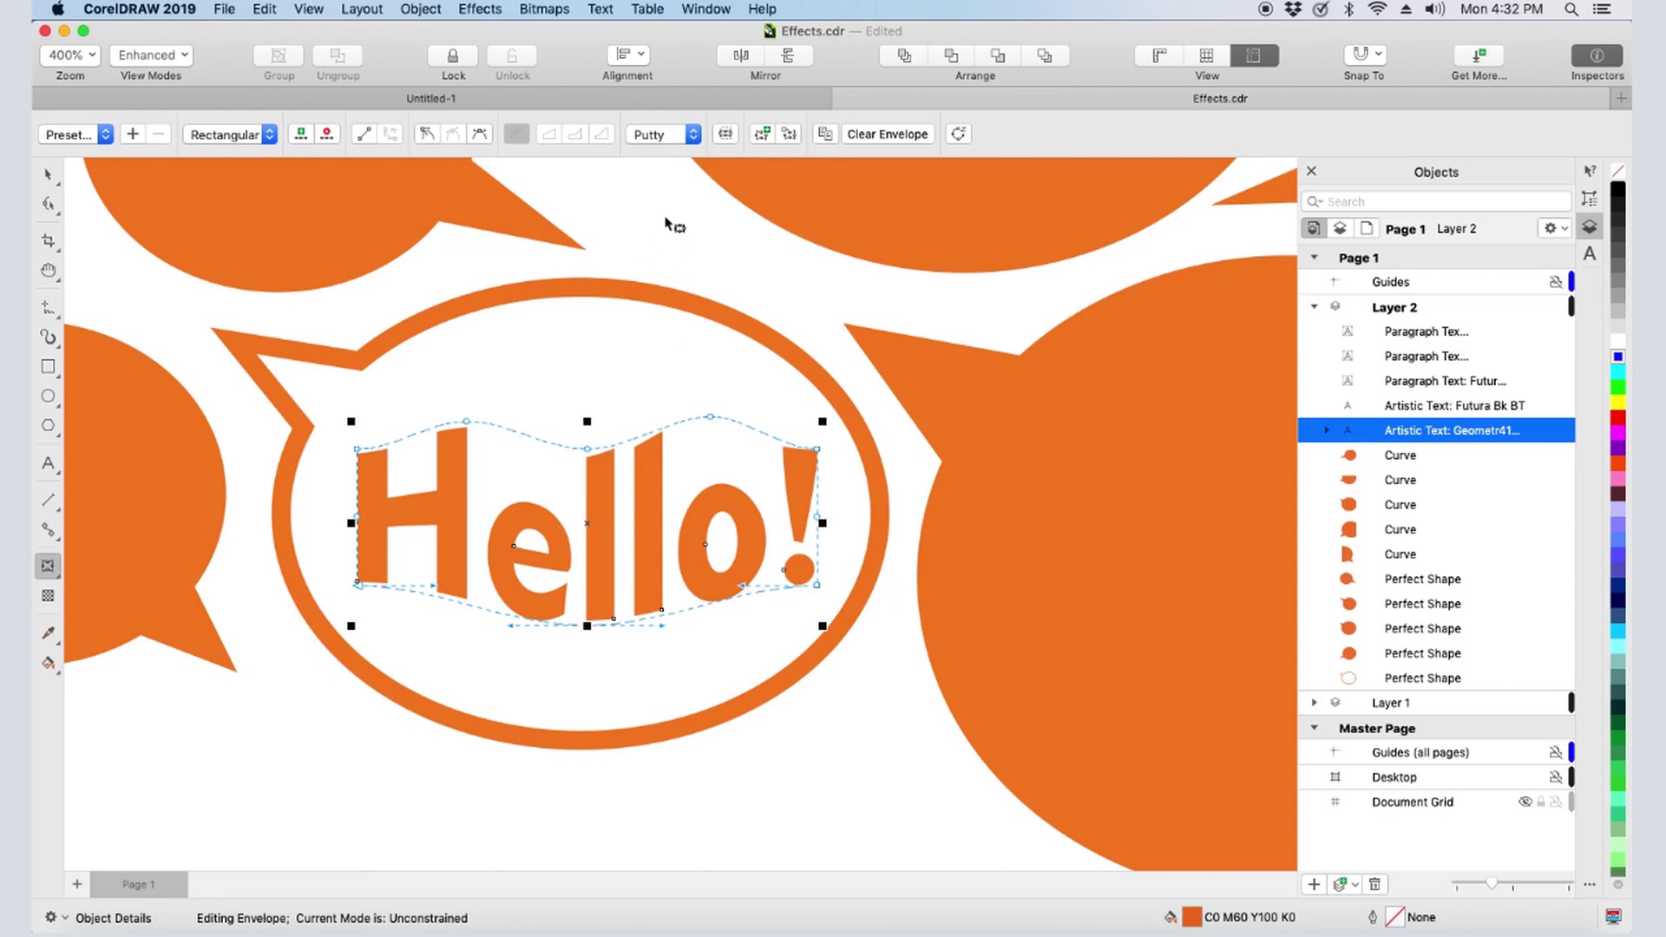
- Set the envelope's mapping mode to Vertical and turn on Keep Lines
{"action": "left_click", "coordinate": [692, 135]}
{"action": "left_click", "coordinate": [694, 117]}
{"action": "left_click", "coordinate": [693, 135]}
{"action": "left_click", "coordinate": [686, 152]}
{"action": "left_click", "coordinate": [686, 134]}
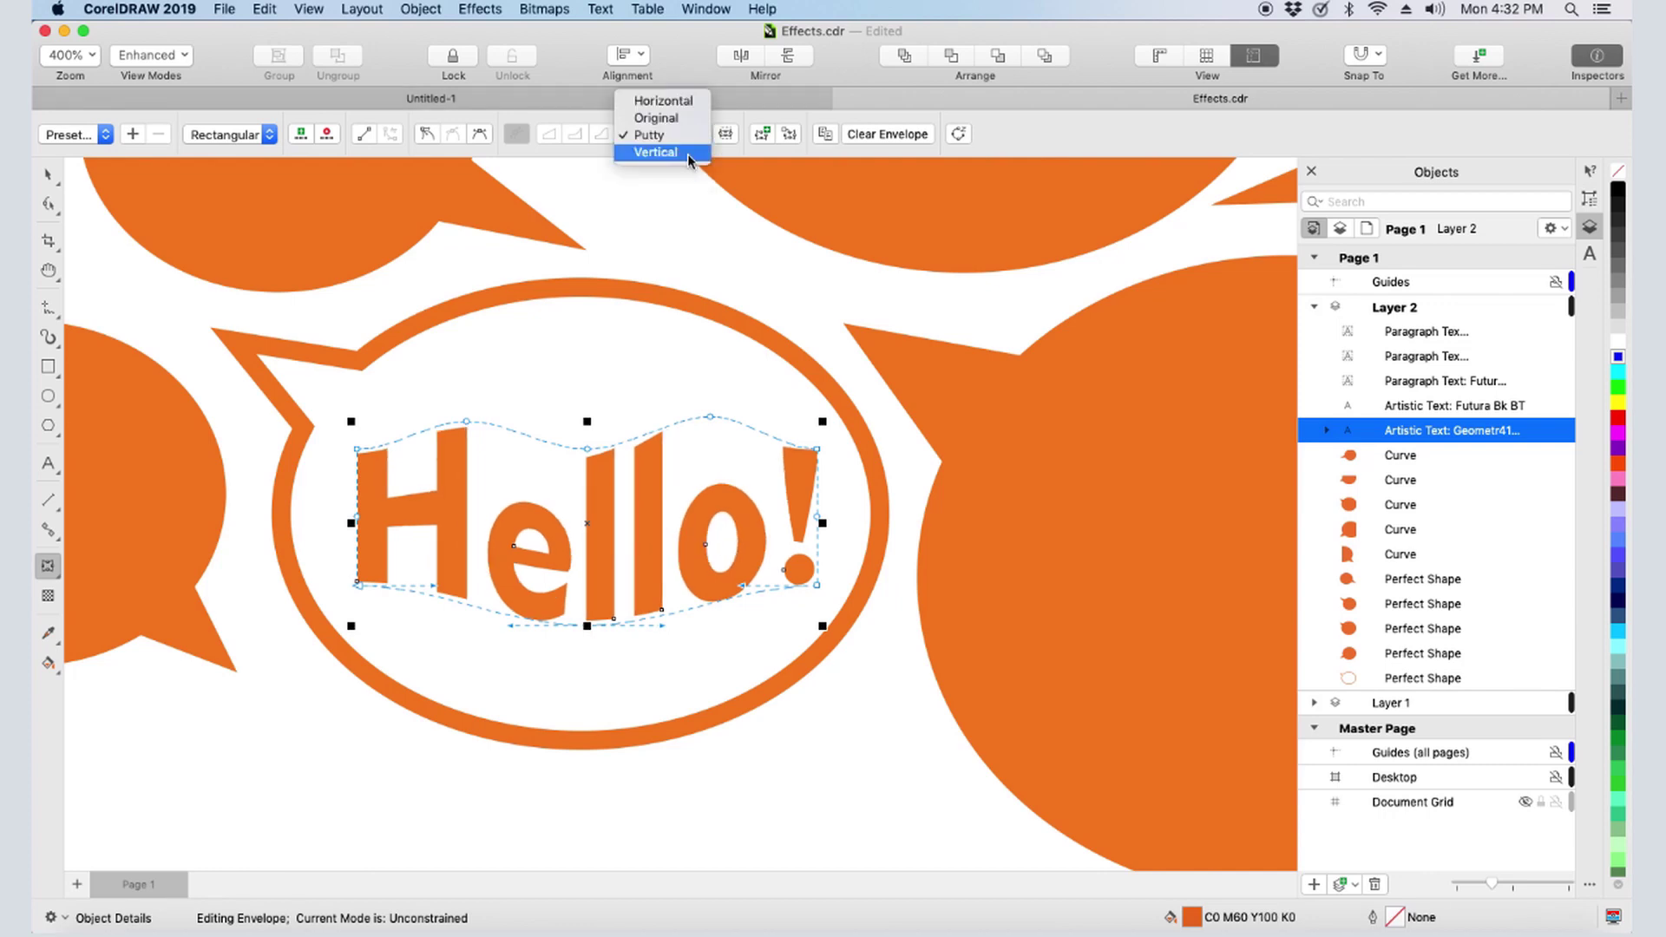
{"action": "left_click", "coordinate": [689, 152]}
{"action": "left_click", "coordinate": [726, 137]}
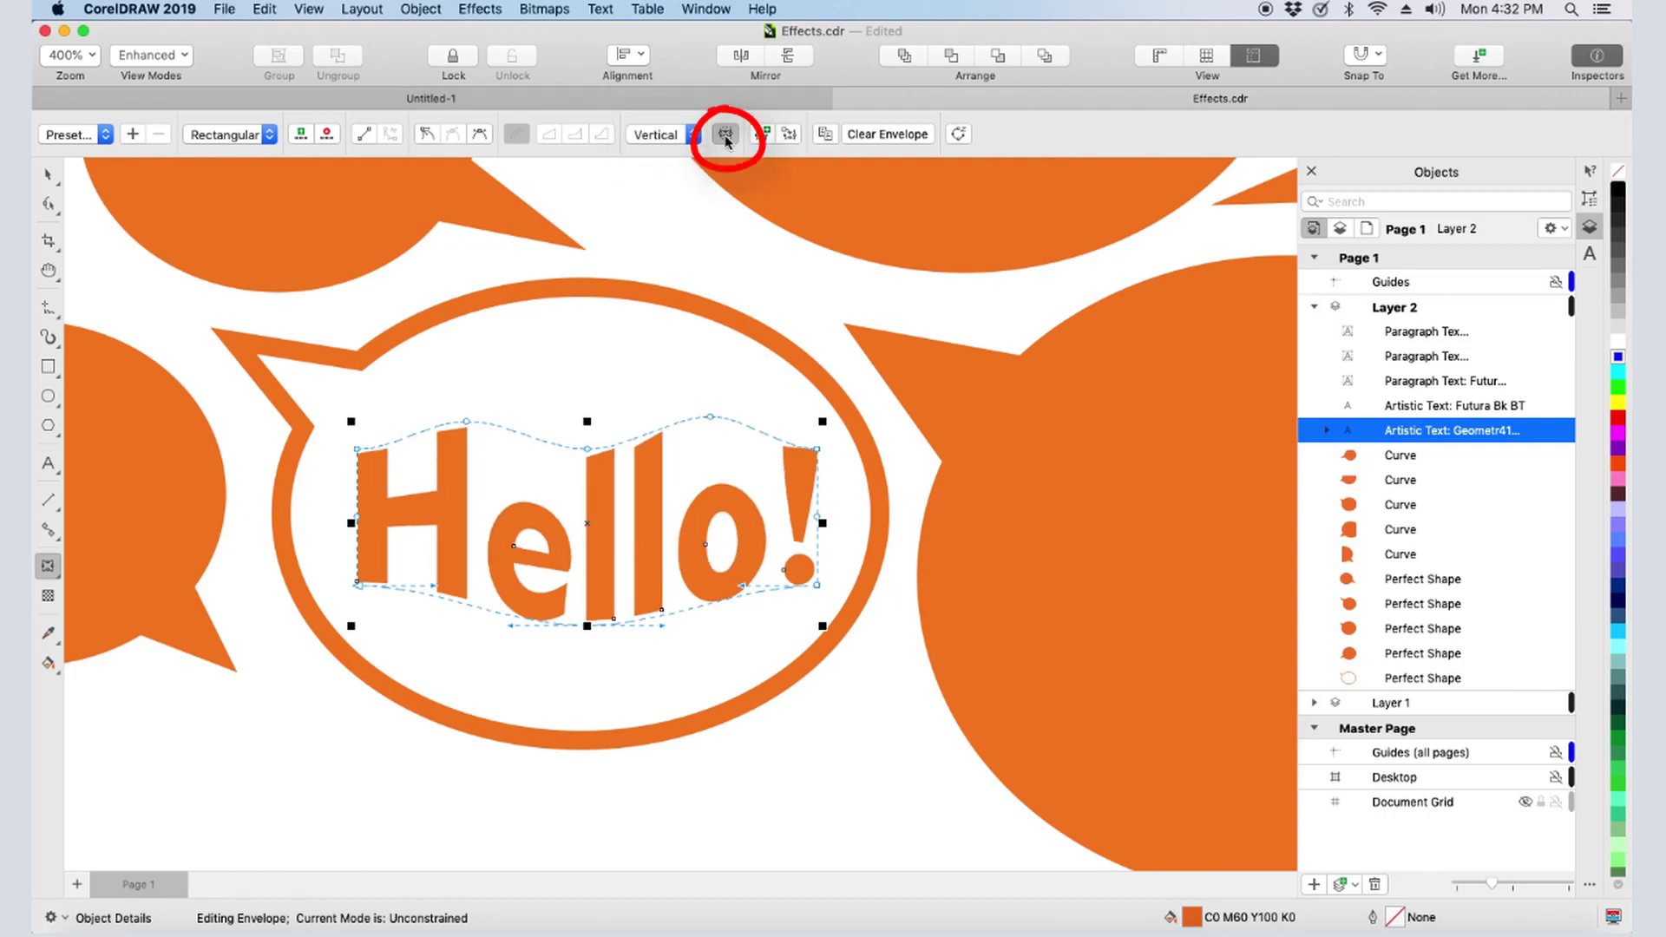
- Clear the envelope and try Straight-Line mode, raising the top midpoint about 0.12 inches and moving the bottom midpoint up
{"action": "left_click", "coordinate": [889, 136]}
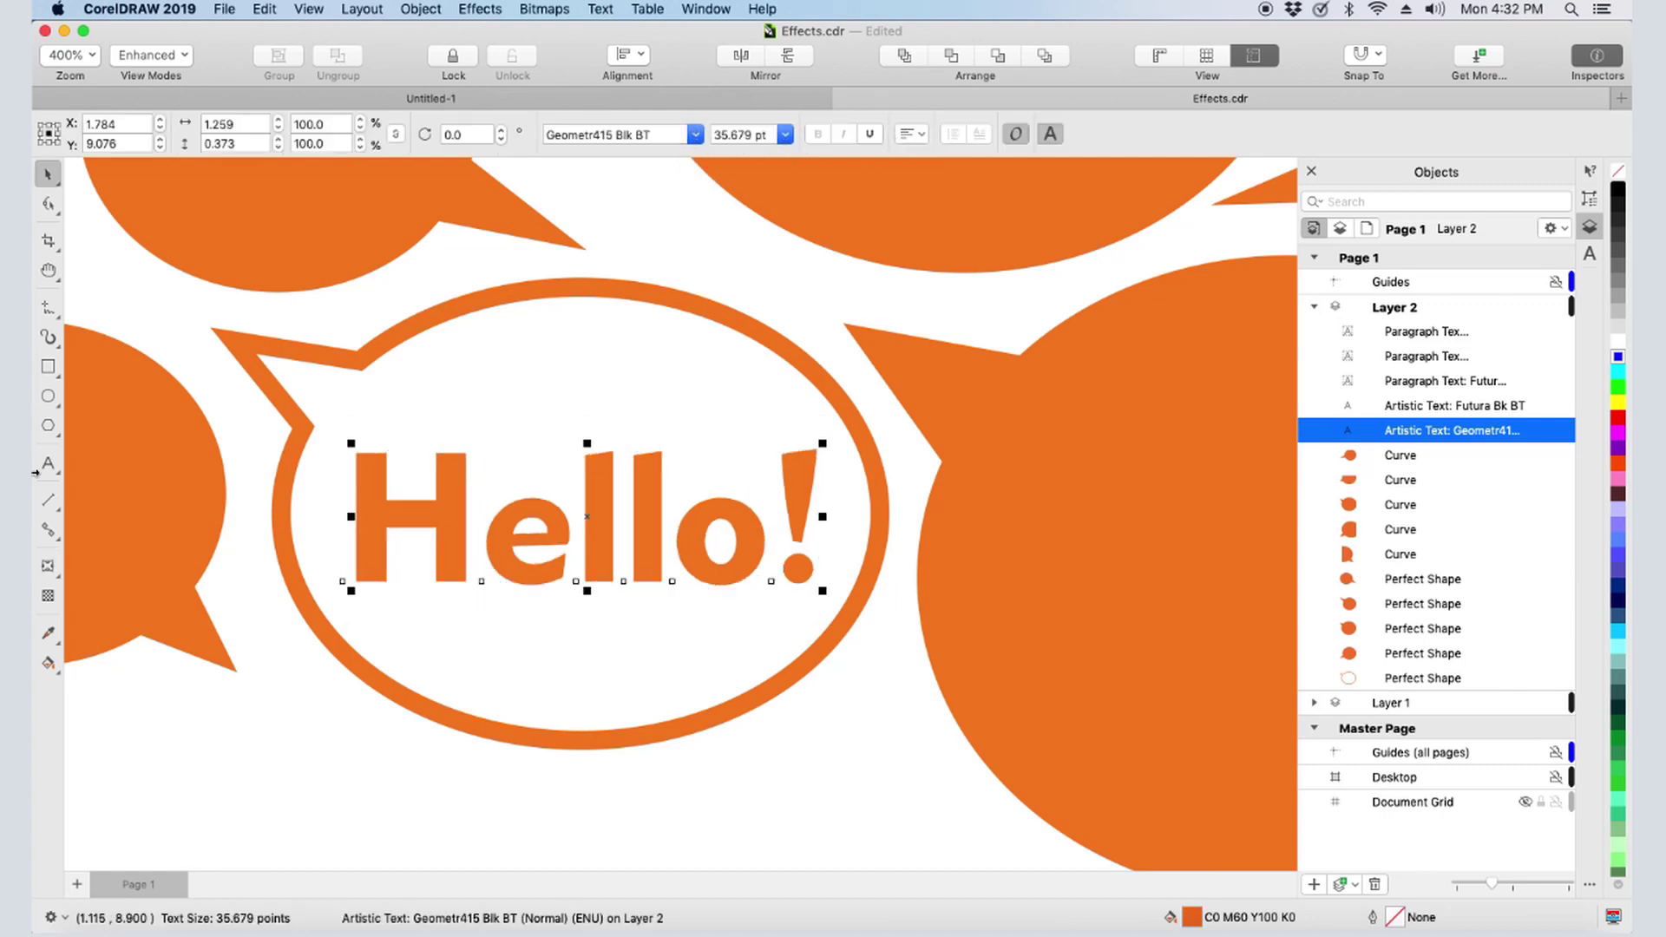
{"action": "left_click_drag", "start_coordinate": [587, 450], "coordinate": [587, 405]}
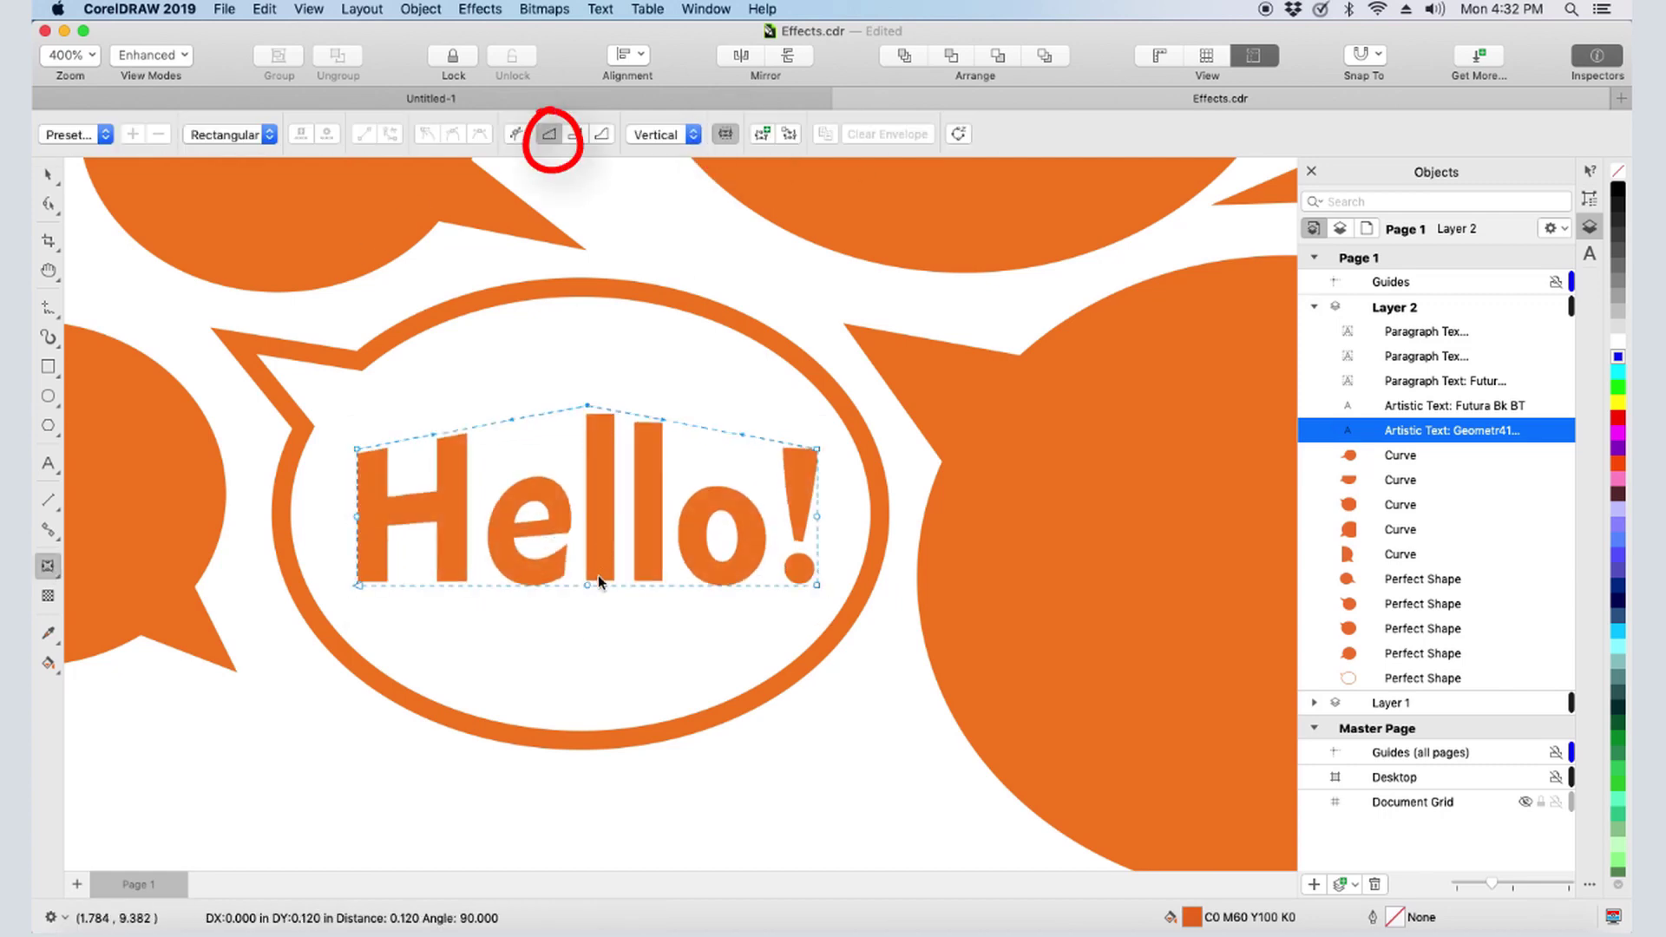
{"action": "left_click_drag", "start_coordinate": [590, 583], "coordinate": [588, 532]}
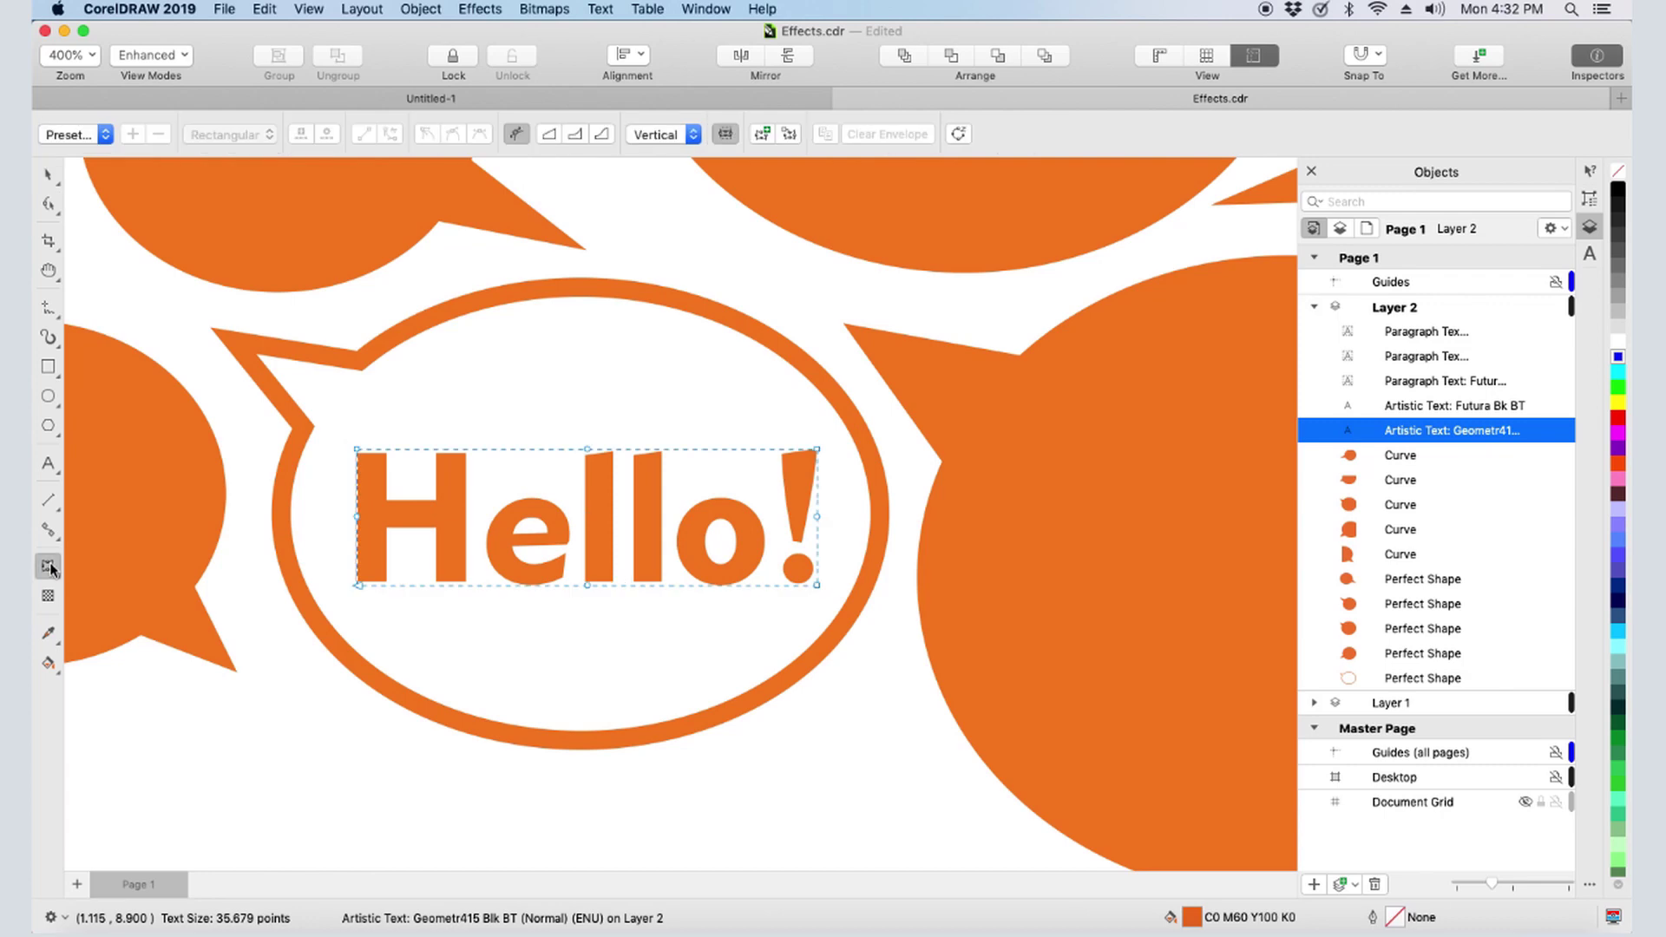
- Try a Single Arc envelope, raising the top midpoint and moving the bottom one up about 0.154 inches, and clear it
{"action": "left_click", "coordinate": [575, 134]}
{"action": "left_click_drag", "start_coordinate": [588, 449], "coordinate": [587, 405]}
{"action": "left_click_drag", "start_coordinate": [588, 584], "coordinate": [595, 532]}
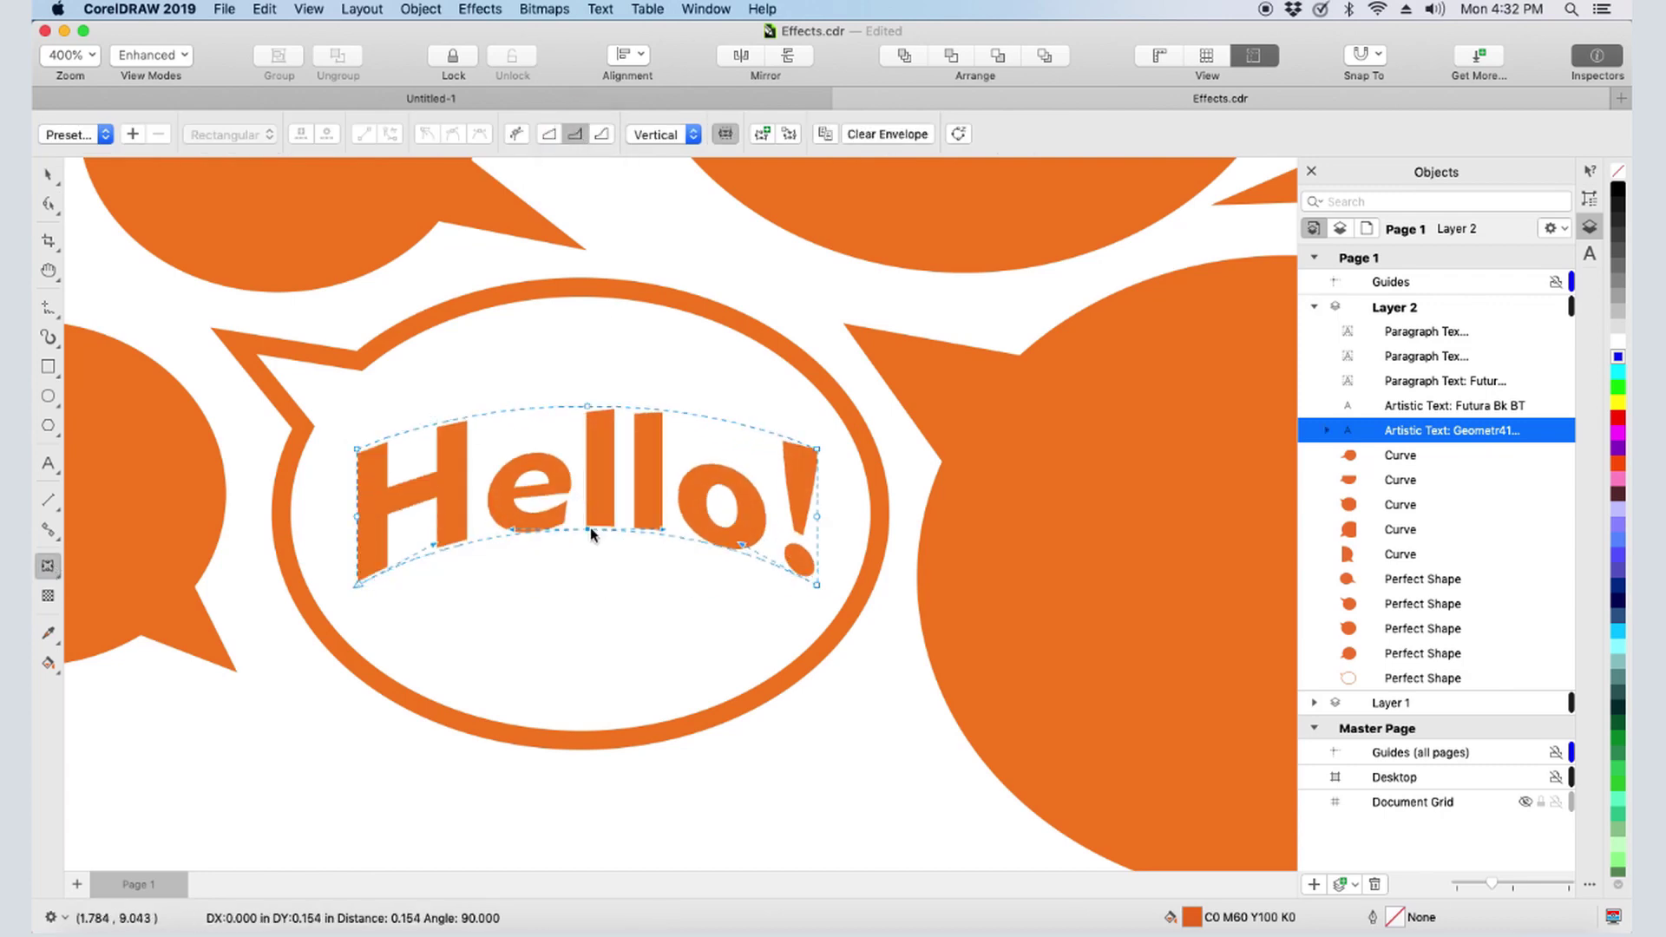
{"action": "left_click", "coordinate": [890, 134]}
- Try a Double Arc envelope on the "Hello!" text, pulling the top midpoint up and the bottom one down, and clear it
{"action": "left_click", "coordinate": [48, 565]}
{"action": "left_click", "coordinate": [602, 134]}
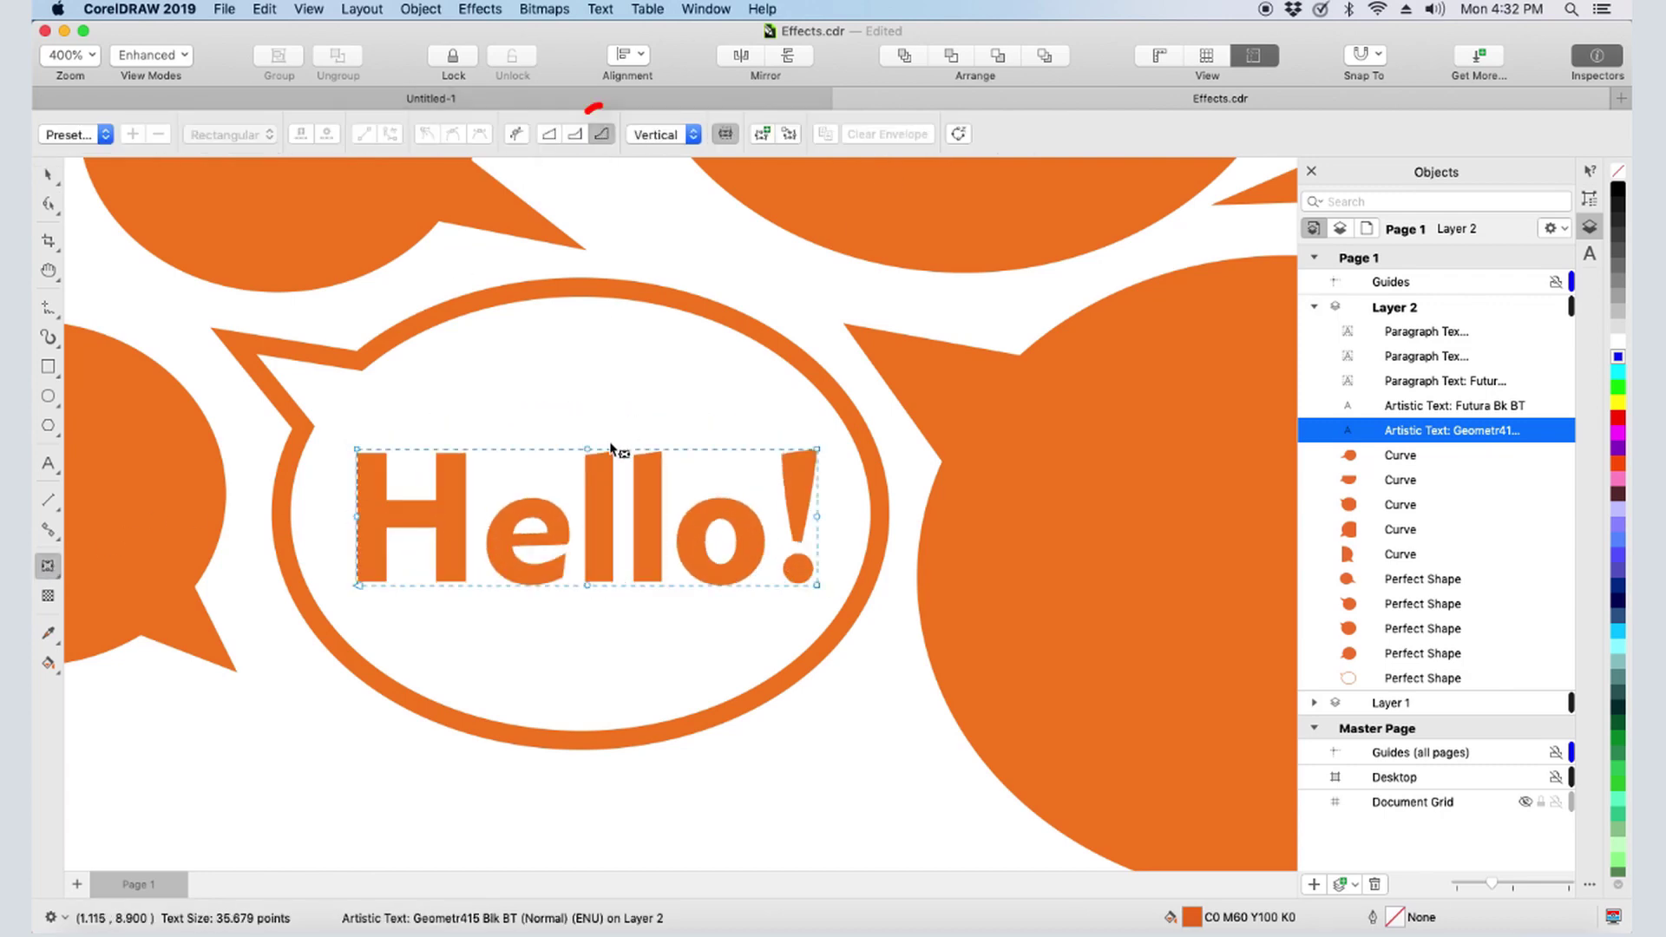
{"action": "left_click_drag", "start_coordinate": [587, 448], "coordinate": [587, 399]}
{"action": "left_click_drag", "start_coordinate": [588, 586], "coordinate": [589, 654]}
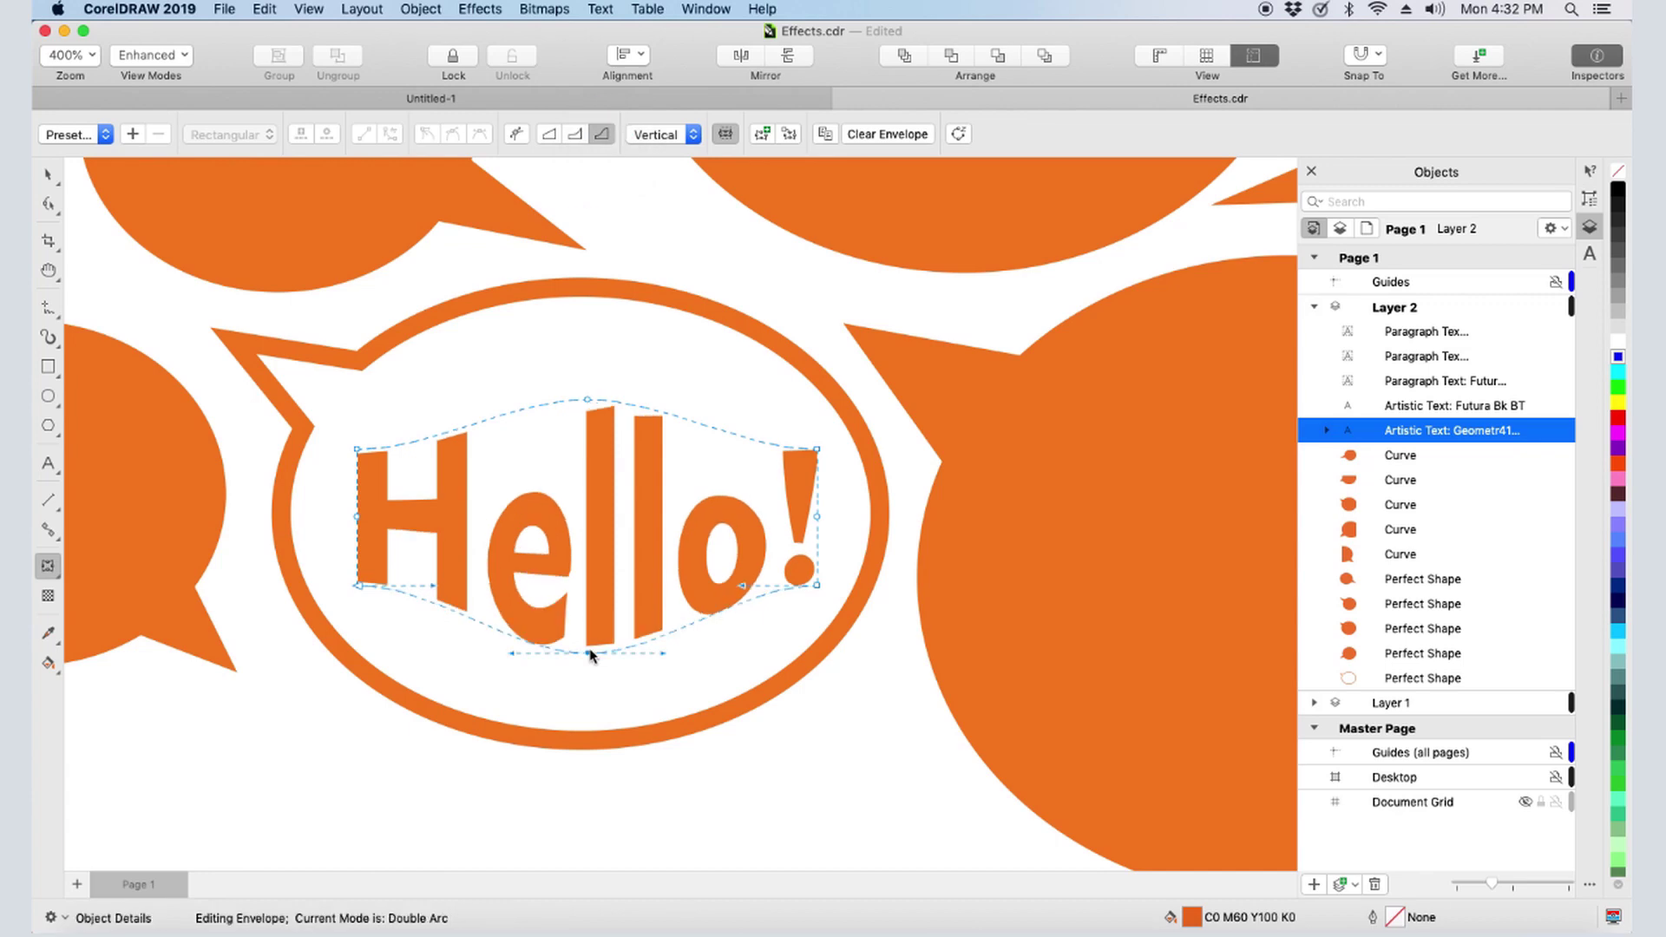
{"action": "left_click", "coordinate": [889, 135]}
- Duplicate the outlined speech bubble around "Hello!" and place a slightly smaller copy below it
{"action": "left_click", "coordinate": [48, 270]}
{"action": "left_click_drag", "start_coordinate": [460, 511], "coordinate": [364, 415]}
{"action": "scroll", "coordinate": [466, 373], "scroll_direction": "down", "scroll_amount": 1}
{"action": "left_click", "coordinate": [48, 173]}
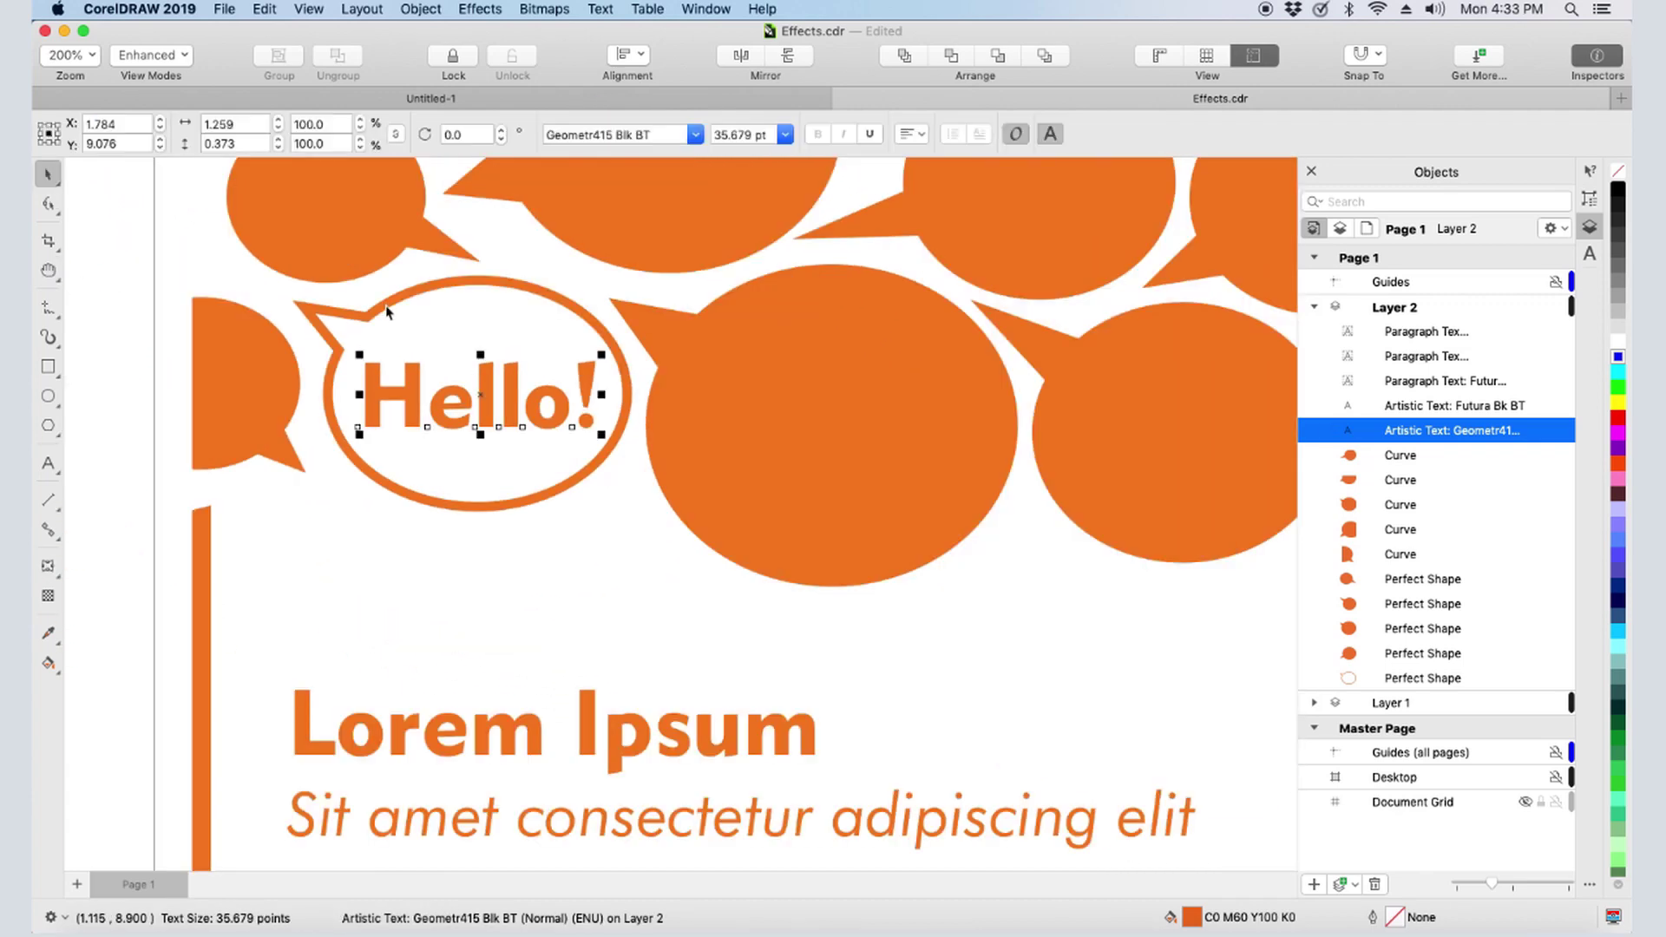
{"action": "left_click", "coordinate": [384, 303]}
{"action": "key", "text": "super+d"}
{"action": "left_click_drag", "start_coordinate": [511, 349], "coordinate": [584, 598]}
- Convert the bubble copy to curves and reshape it into a plain oval by deleting its pointer nodes
{"action": "right_click", "coordinate": [593, 387]}
{"action": "left_click", "coordinate": [418, 532]}
{"action": "left_click_drag", "start_coordinate": [405, 471], "coordinate": [482, 551]}
{"action": "key", "text": "F10"}
{"action": "left_click", "coordinate": [447, 525]}
{"action": "key", "text": "Delete"}
{"action": "key", "text": "Delete"}
{"action": "key", "text": "Delete"}
{"action": "left_click", "coordinate": [535, 522]}
{"action": "left_click_drag", "start_coordinate": [395, 554], "coordinate": [450, 614]}
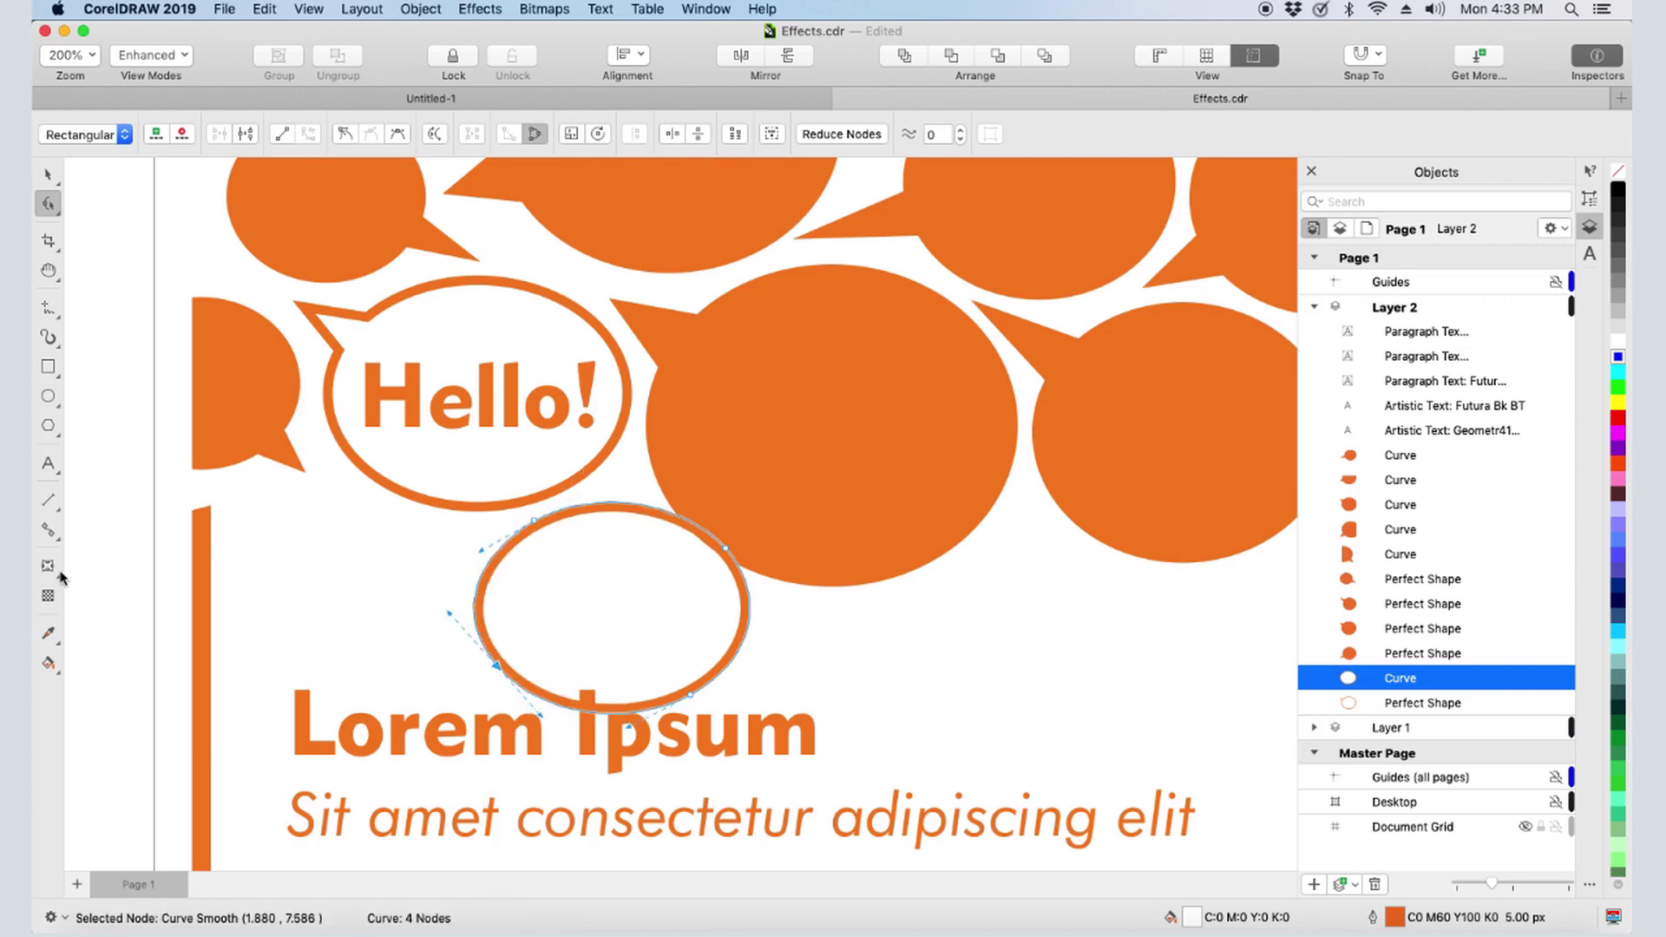
- Create an envelope for the "Hello!" text from the plain oval below the speech bubble
{"action": "left_click", "coordinate": [48, 567]}
{"action": "left_click", "coordinate": [375, 398]}
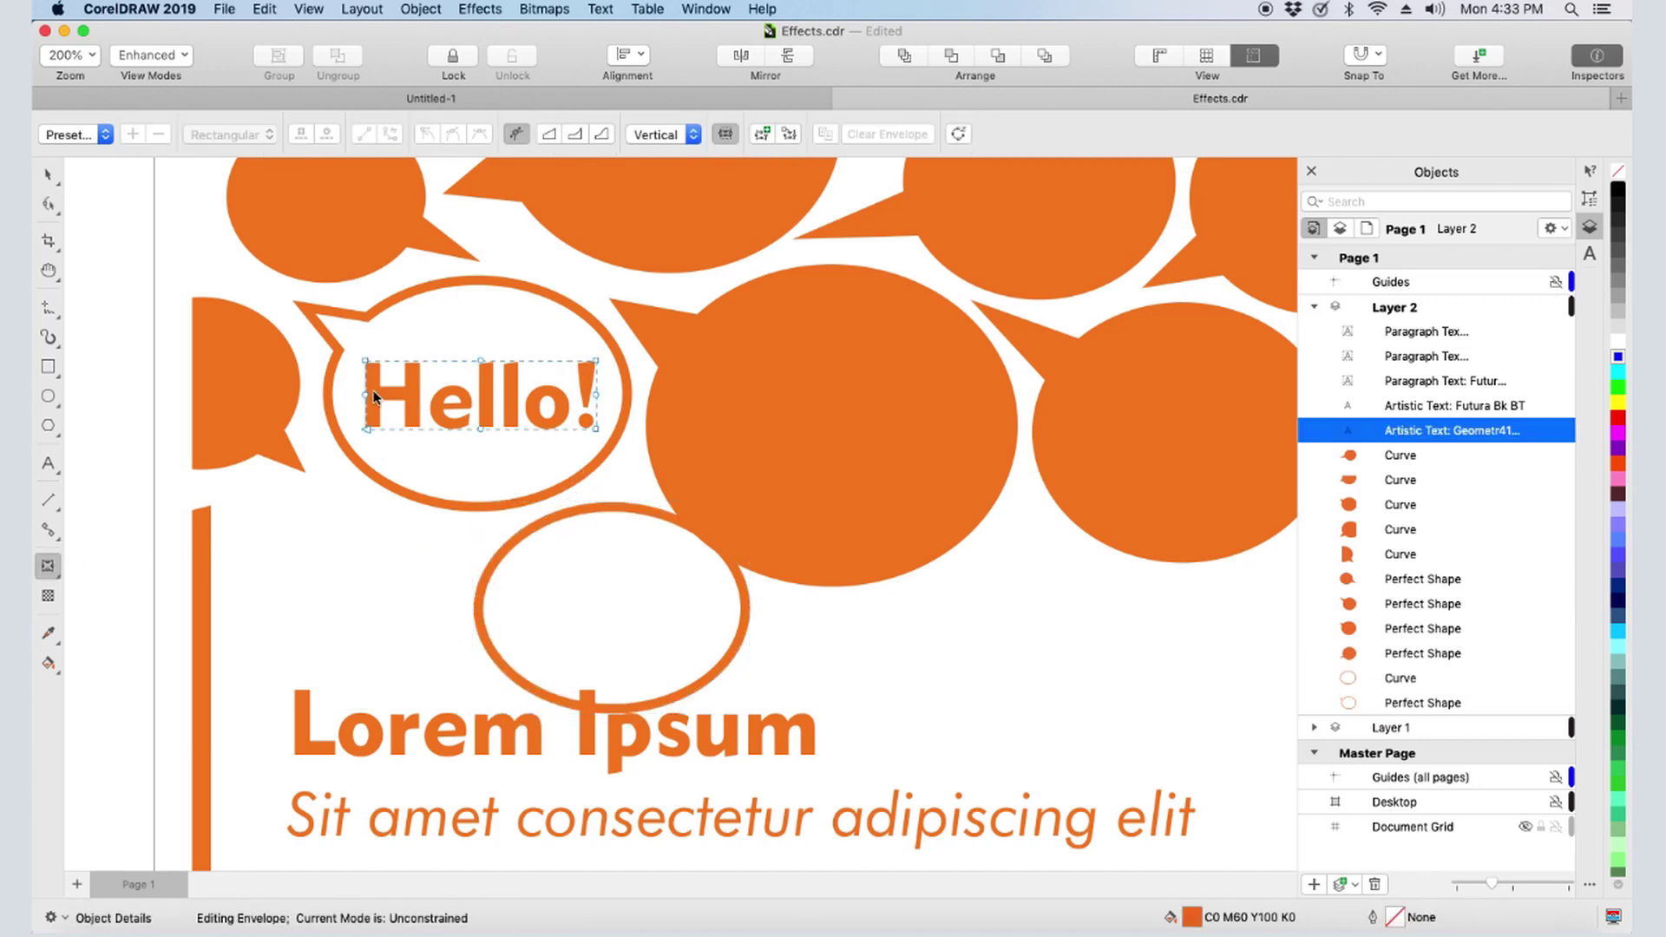
{"action": "left_click", "coordinate": [789, 135]}
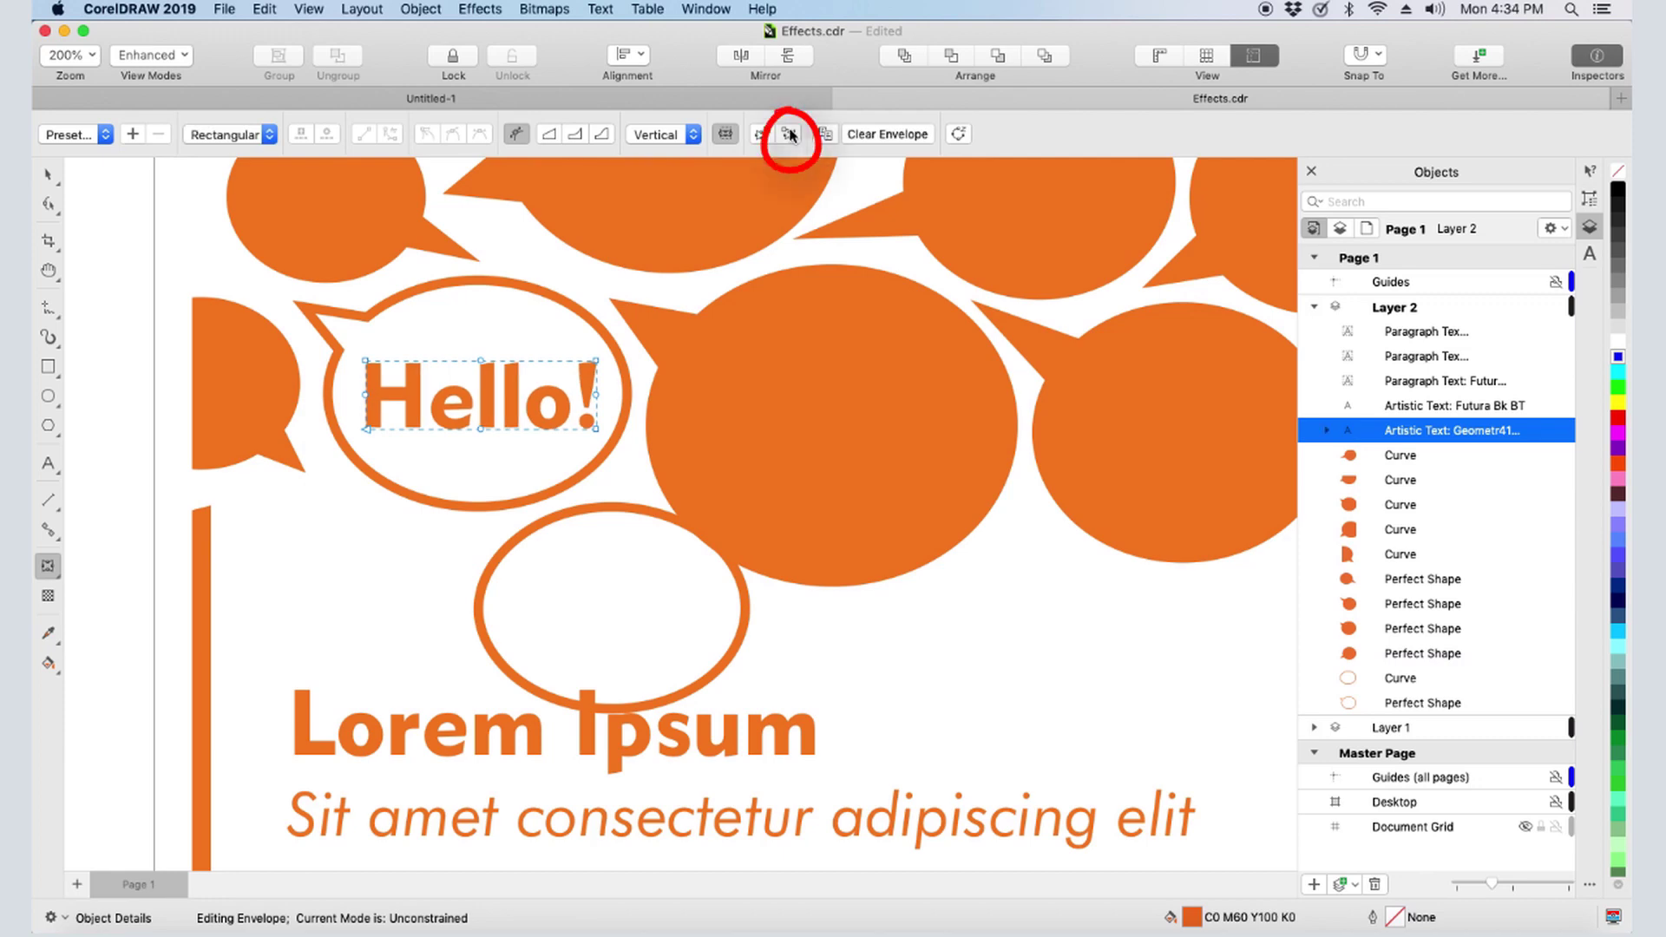
{"action": "left_click", "coordinate": [645, 515]}
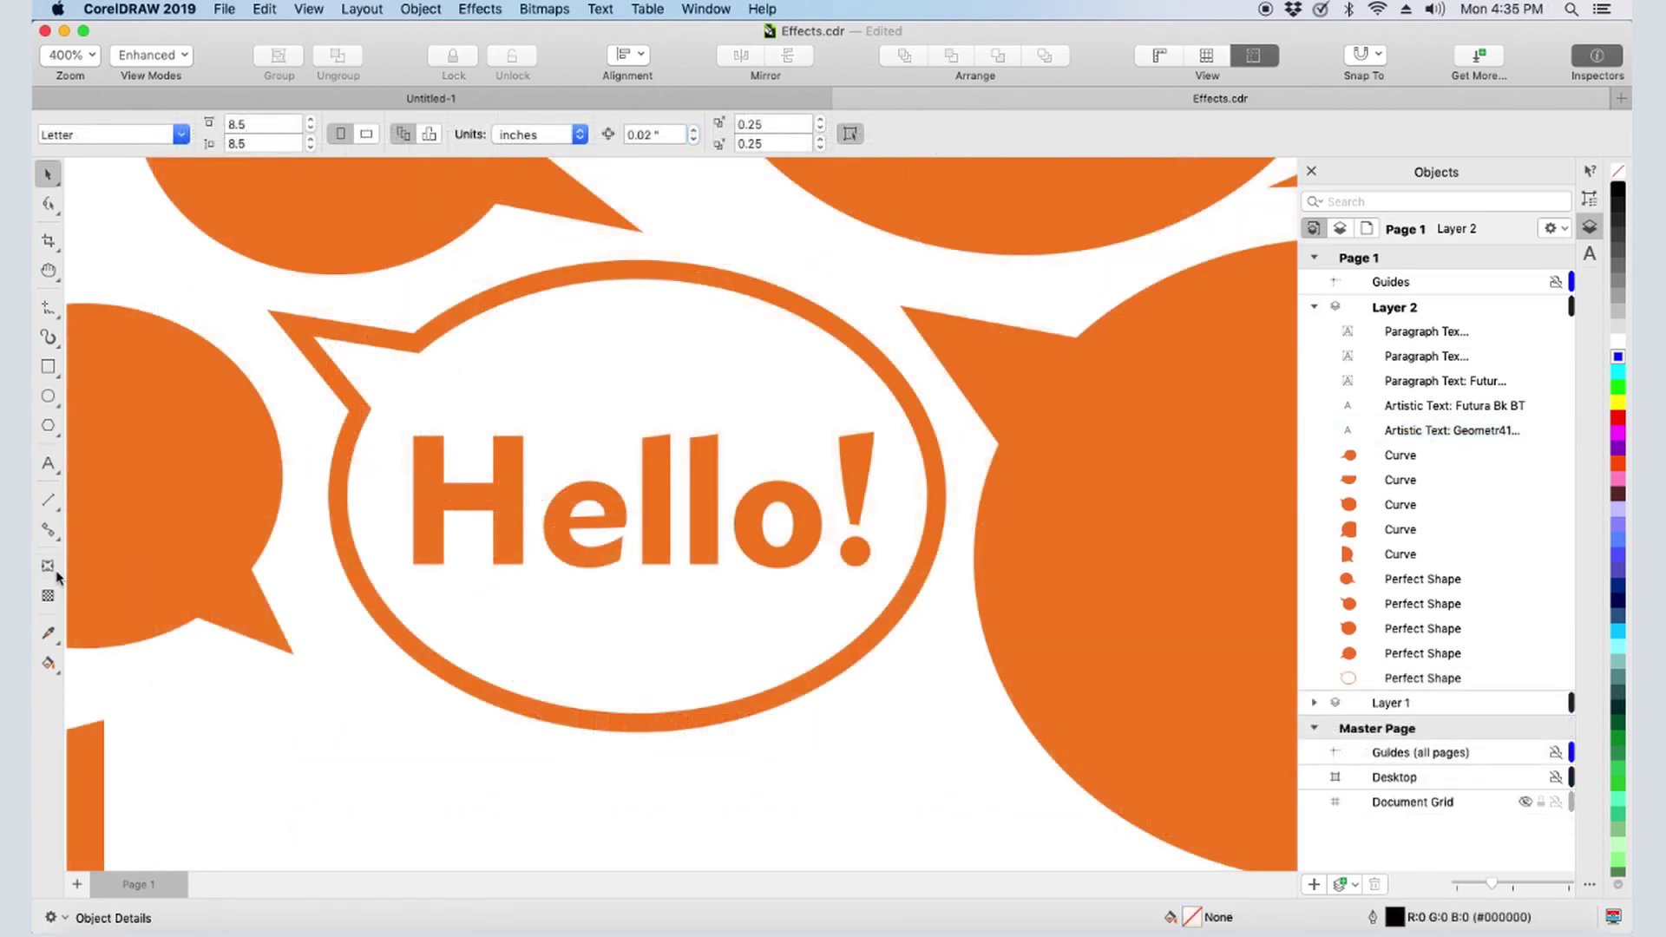
- Extrude the "Hello!" text upward and slightly right, with the vanishing point at about 0.083, 0.302 inches and depth 20
{"action": "left_click", "coordinate": [48, 566]}
{"action": "left_click", "coordinate": [60, 578]}
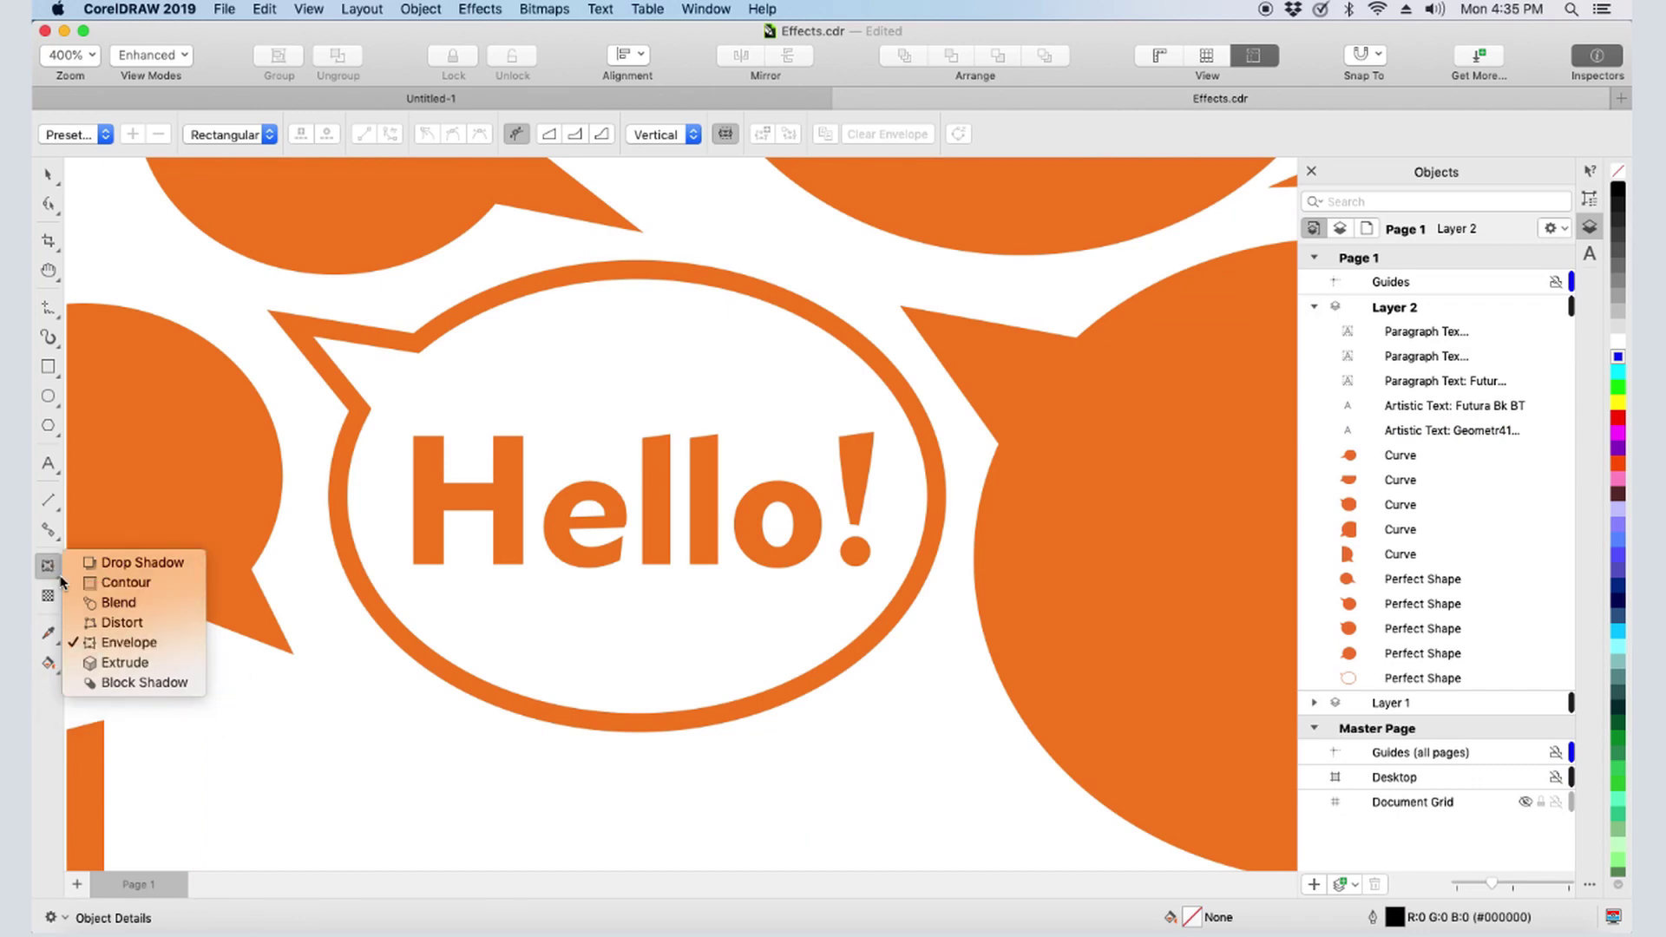
{"action": "left_click", "coordinate": [157, 663]}
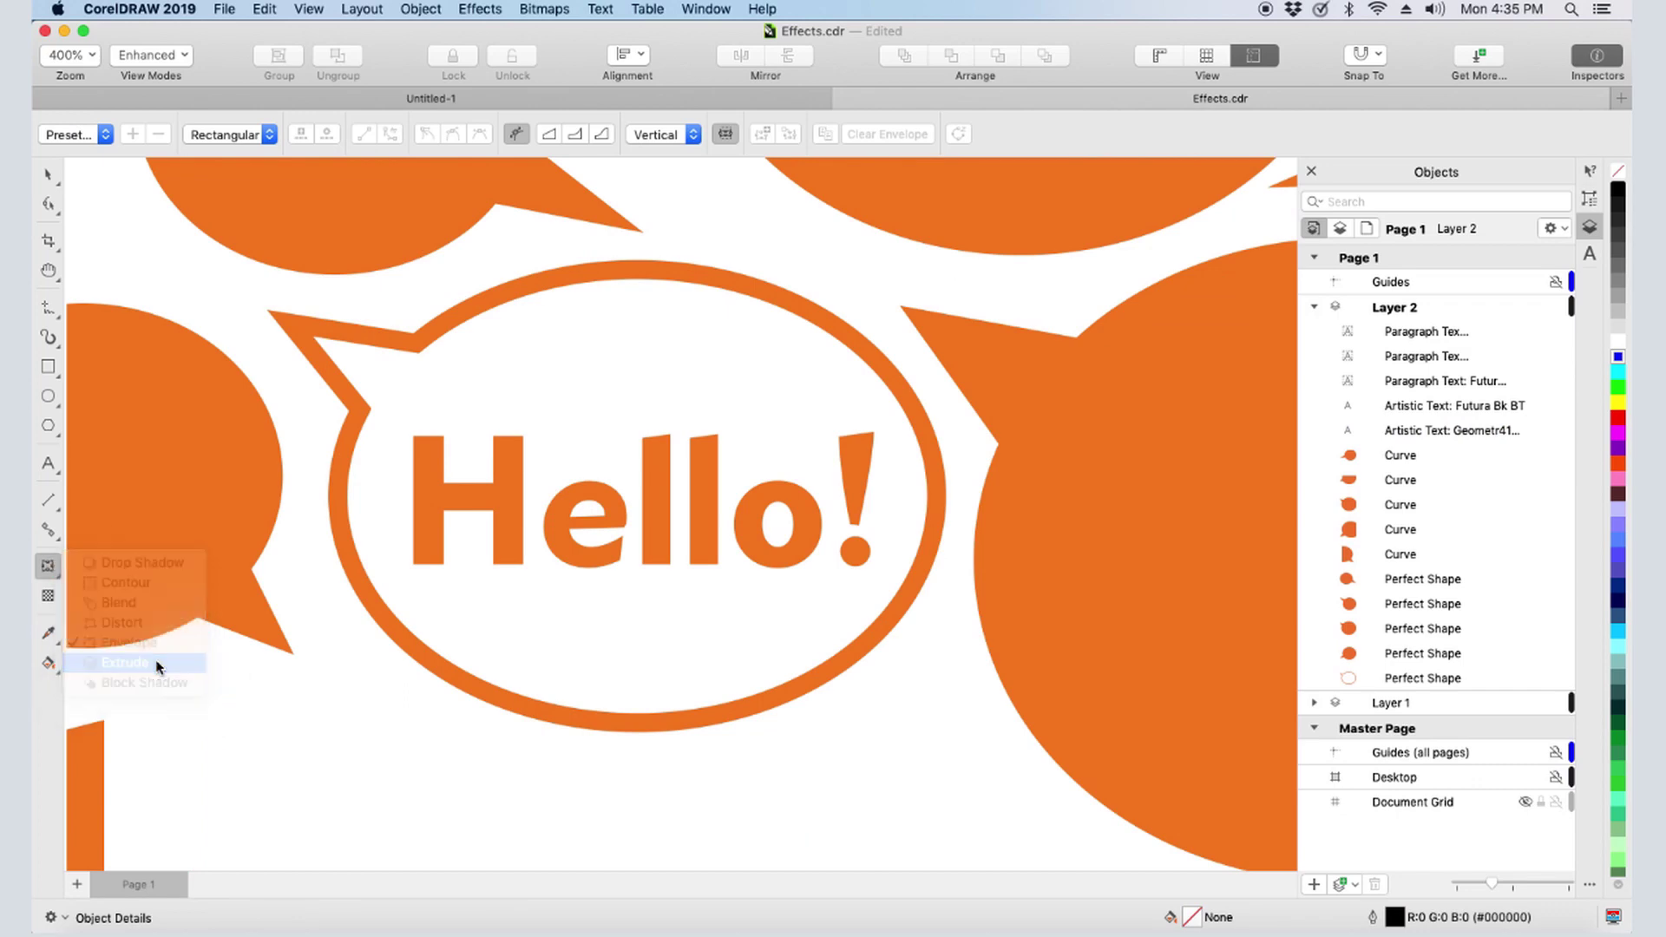
{"action": "left_click", "coordinate": [509, 498]}
{"action": "left_click_drag", "start_coordinate": [509, 498], "coordinate": [674, 389]}
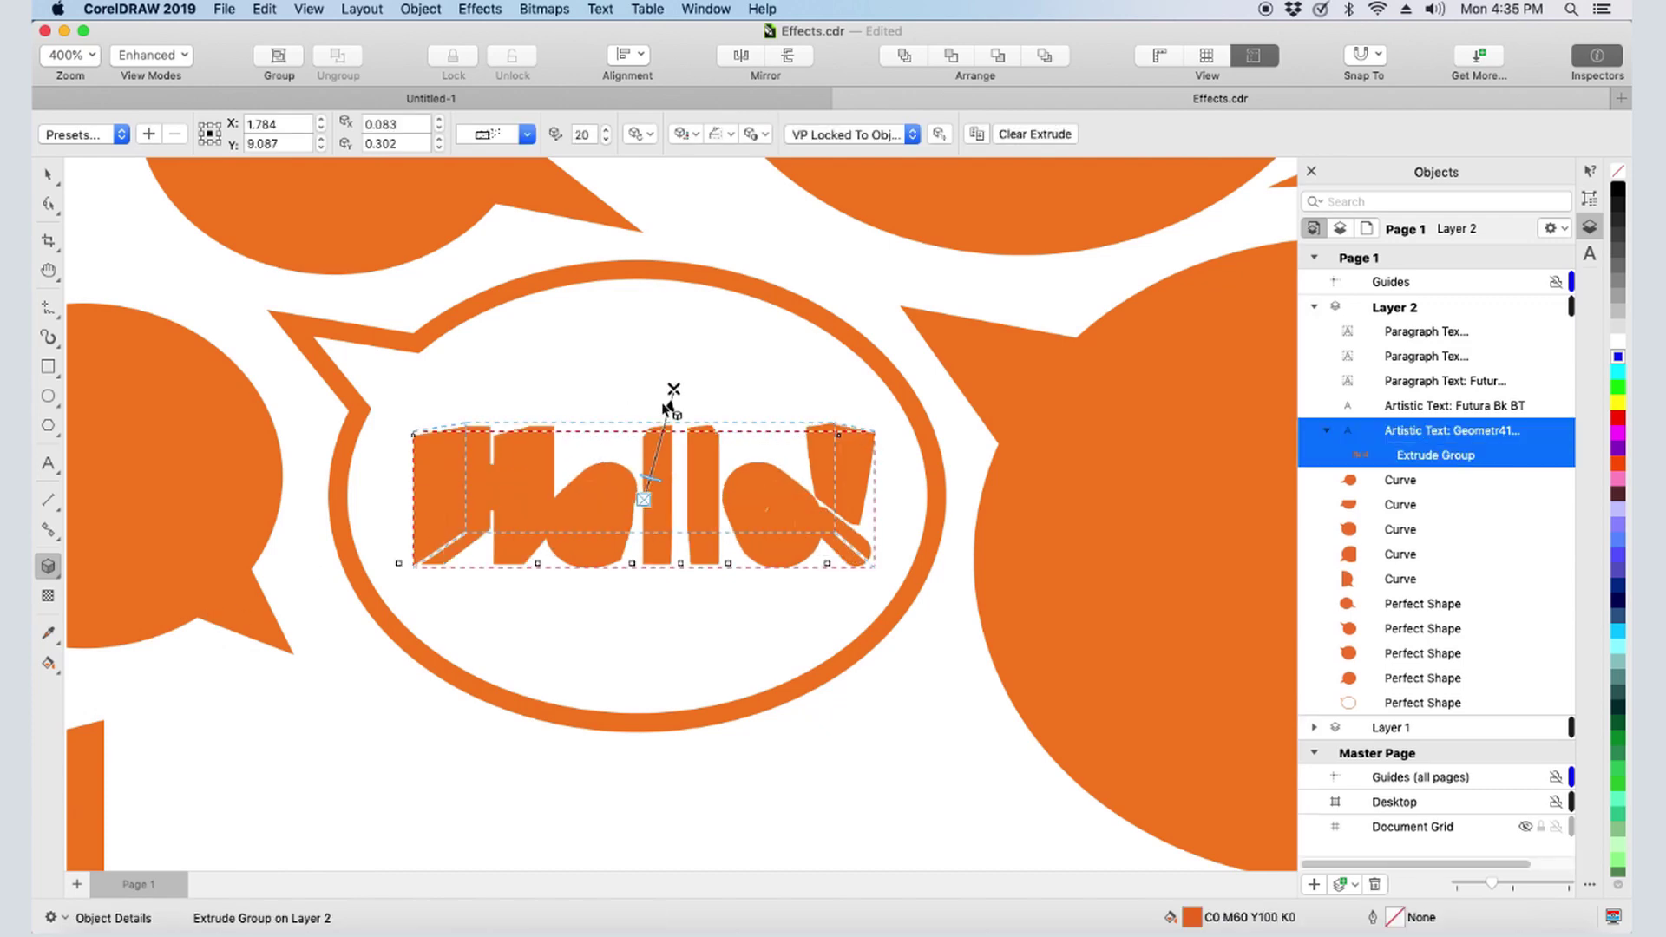
- Give the sides of the "Hello!" extrusion a solid near-black colour
{"action": "left_click", "coordinate": [697, 136]}
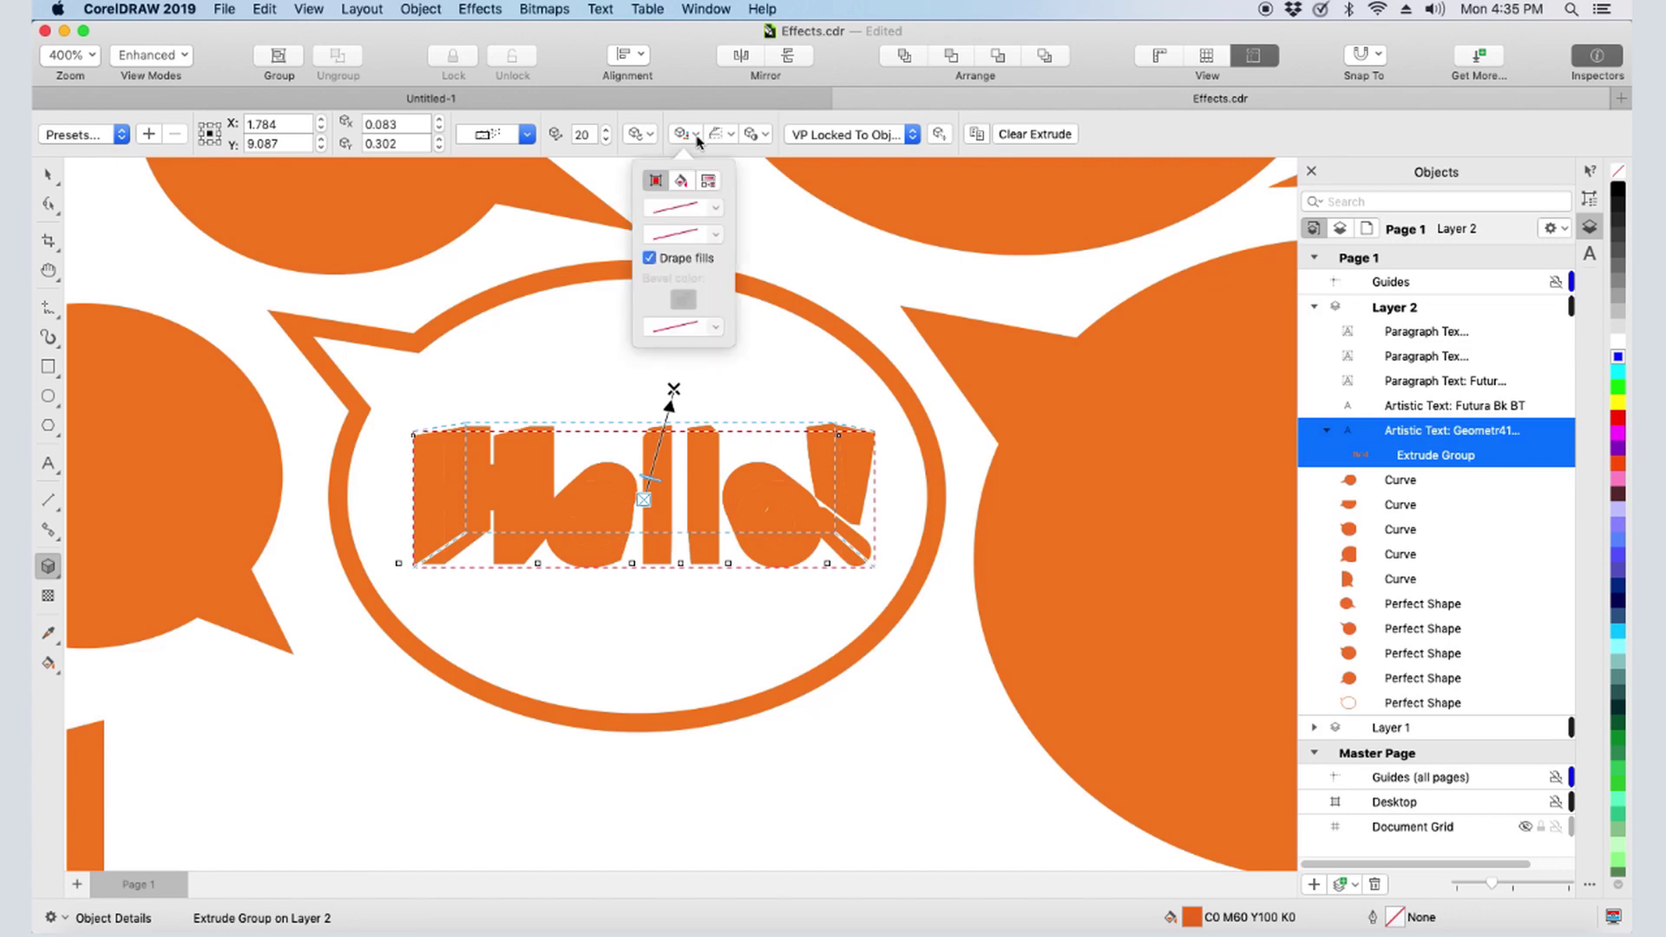
{"action": "left_click", "coordinate": [681, 182]}
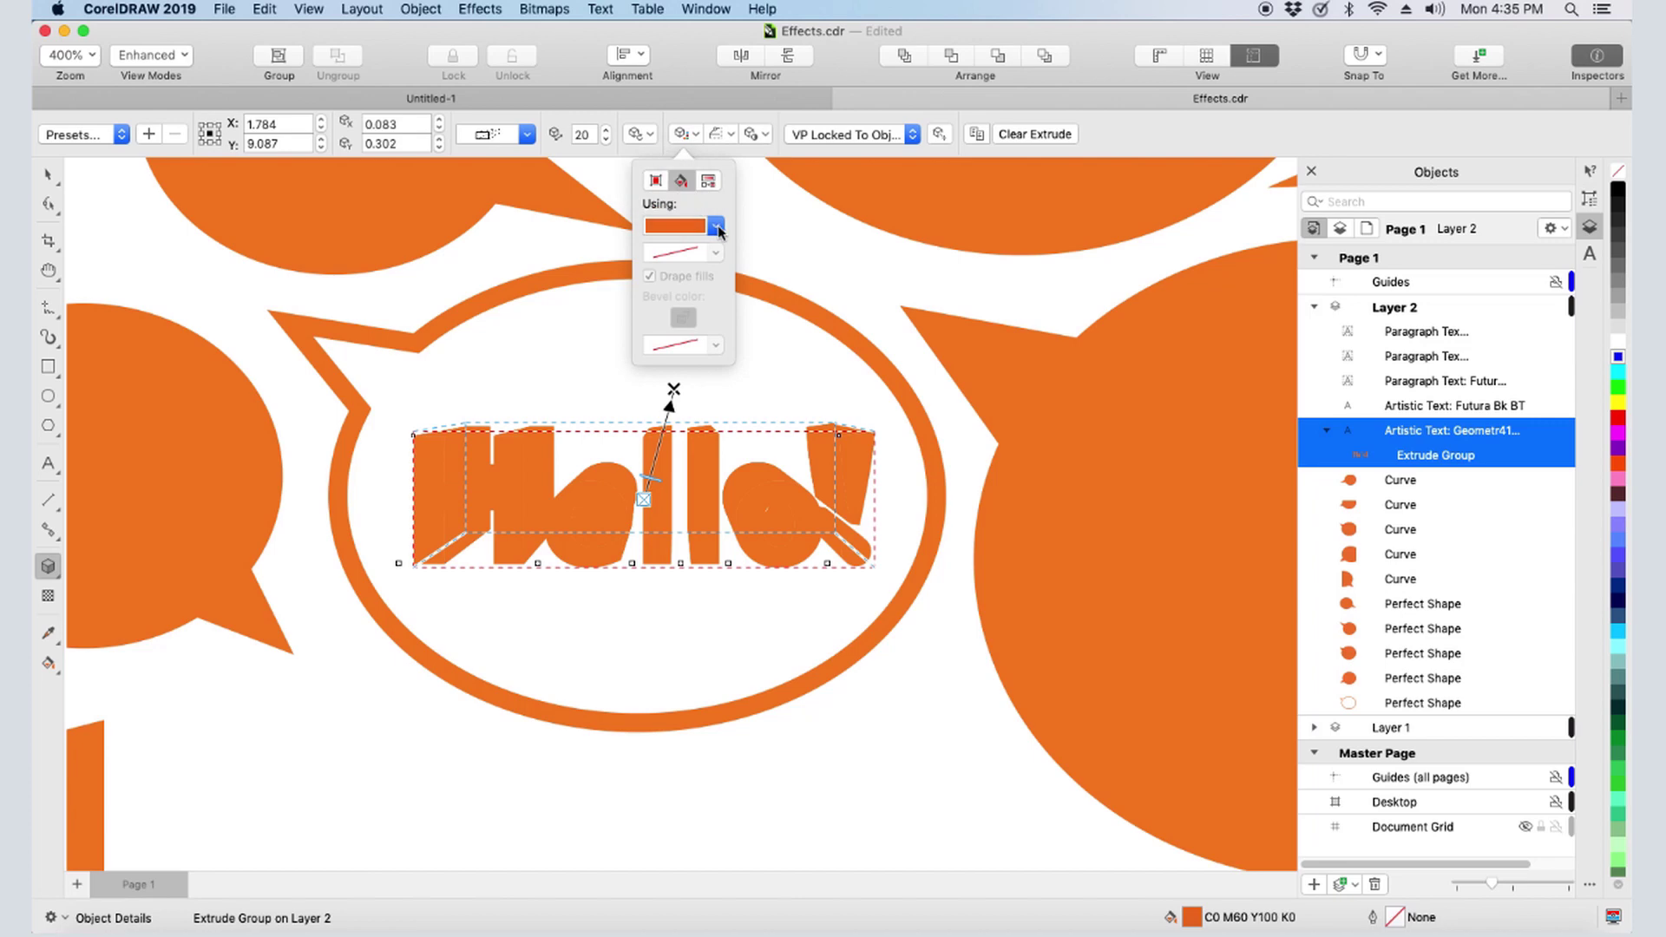
{"action": "left_click", "coordinate": [694, 226]}
{"action": "left_click", "coordinate": [778, 318]}
- Switch the "Hello!" extrusion to colour shading that runs from turquoise to black
{"action": "left_click", "coordinate": [709, 180]}
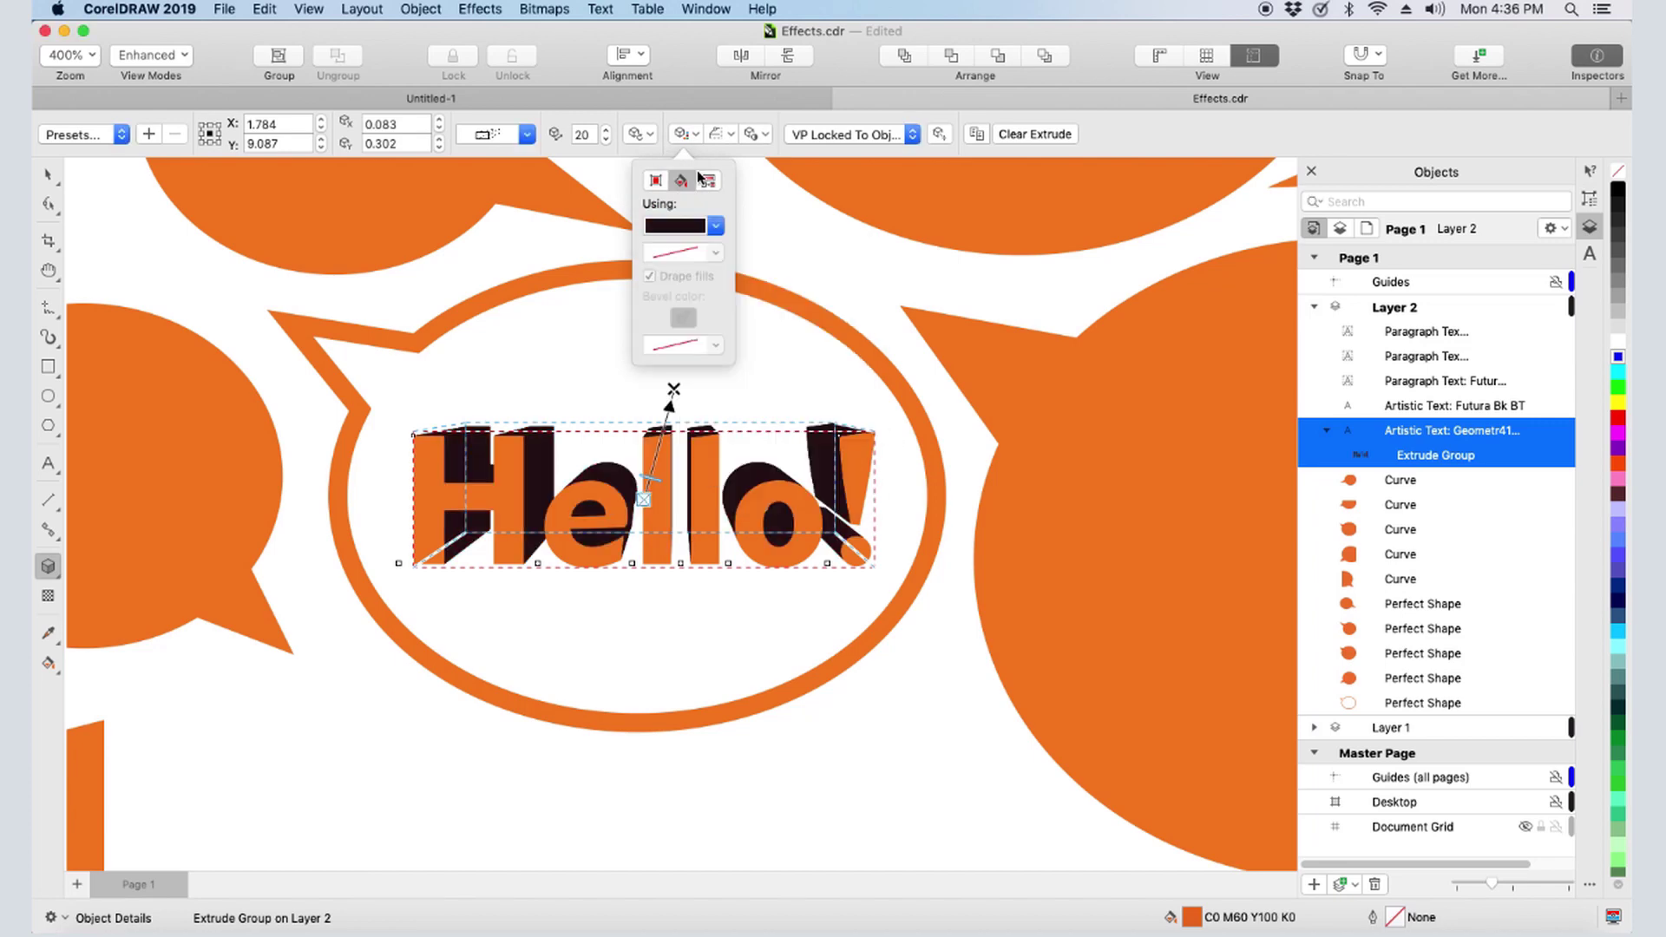
{"action": "left_click", "coordinate": [716, 227]}
{"action": "left_click", "coordinate": [723, 444]}
{"action": "left_click", "coordinate": [773, 312]}
{"action": "left_click", "coordinate": [891, 269]}
{"action": "left_click", "coordinate": [789, 245]}
- Move the extrusion's vanishing point to about 0.374, 0.39 inches and increase its depth to 37
{"action": "left_click_drag", "start_coordinate": [674, 390], "coordinate": [781, 361]}
{"action": "left_click_drag", "start_coordinate": [670, 471], "coordinate": [694, 446]}
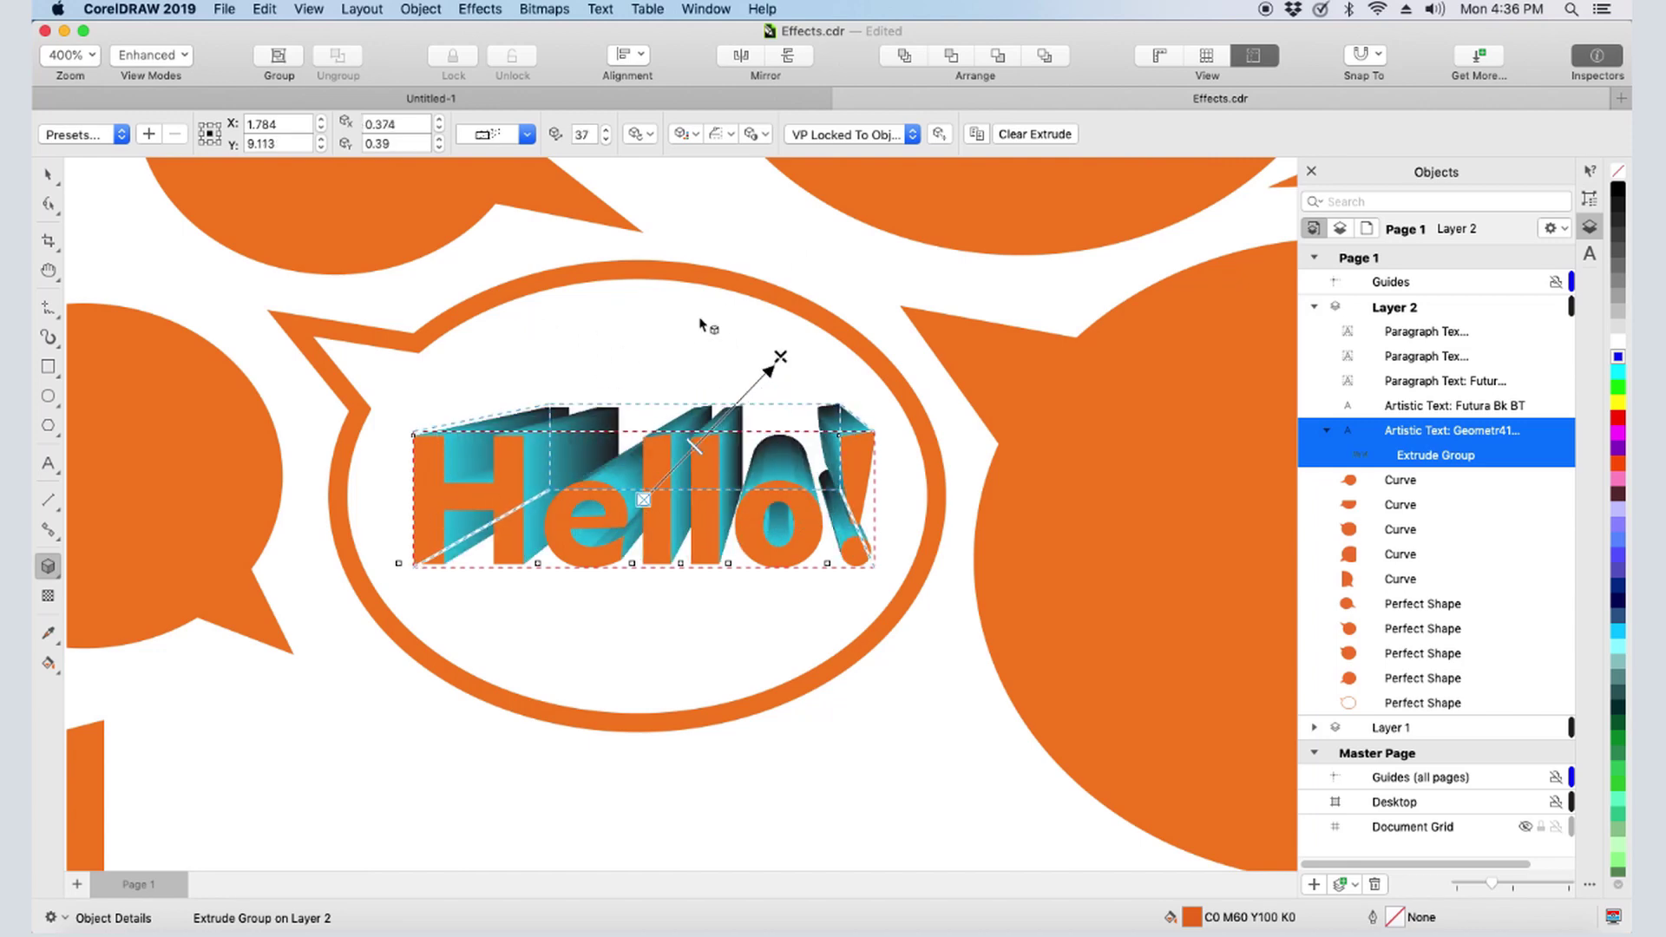
- Preview a different extrusion type on "Hello!" and examine the bevel and lighting settings
{"action": "left_click", "coordinate": [528, 137]}
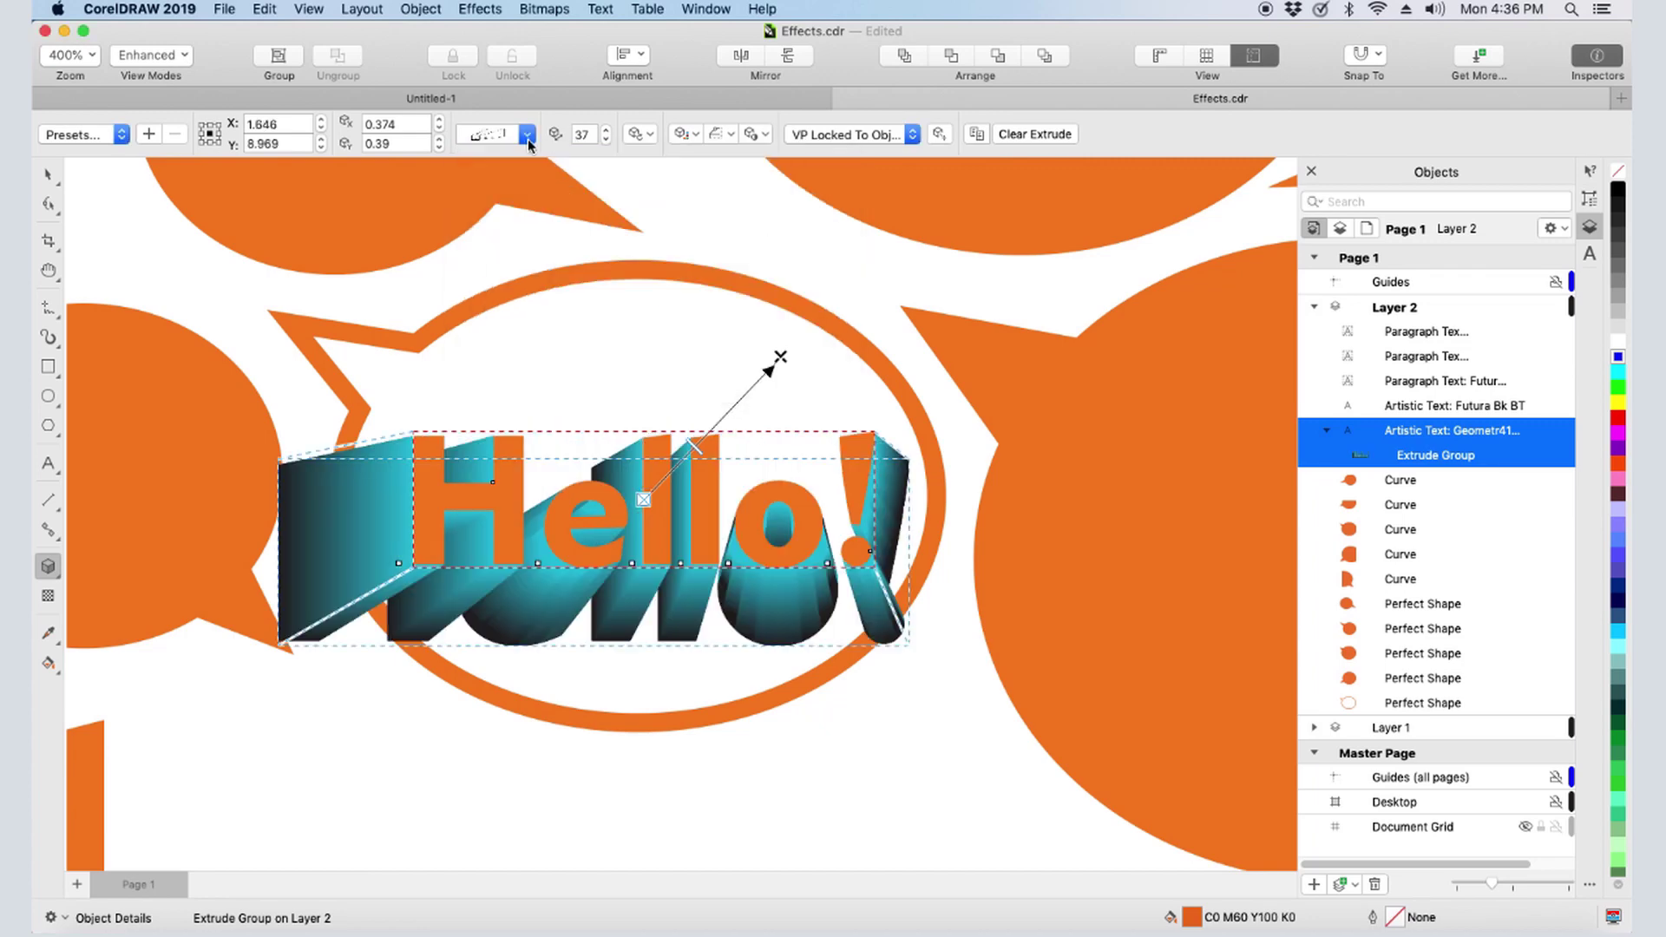
{"action": "left_click", "coordinate": [280, 272]}
{"action": "left_click", "coordinate": [733, 141]}
{"action": "left_click", "coordinate": [800, 269]}
{"action": "left_click", "coordinate": [767, 136]}
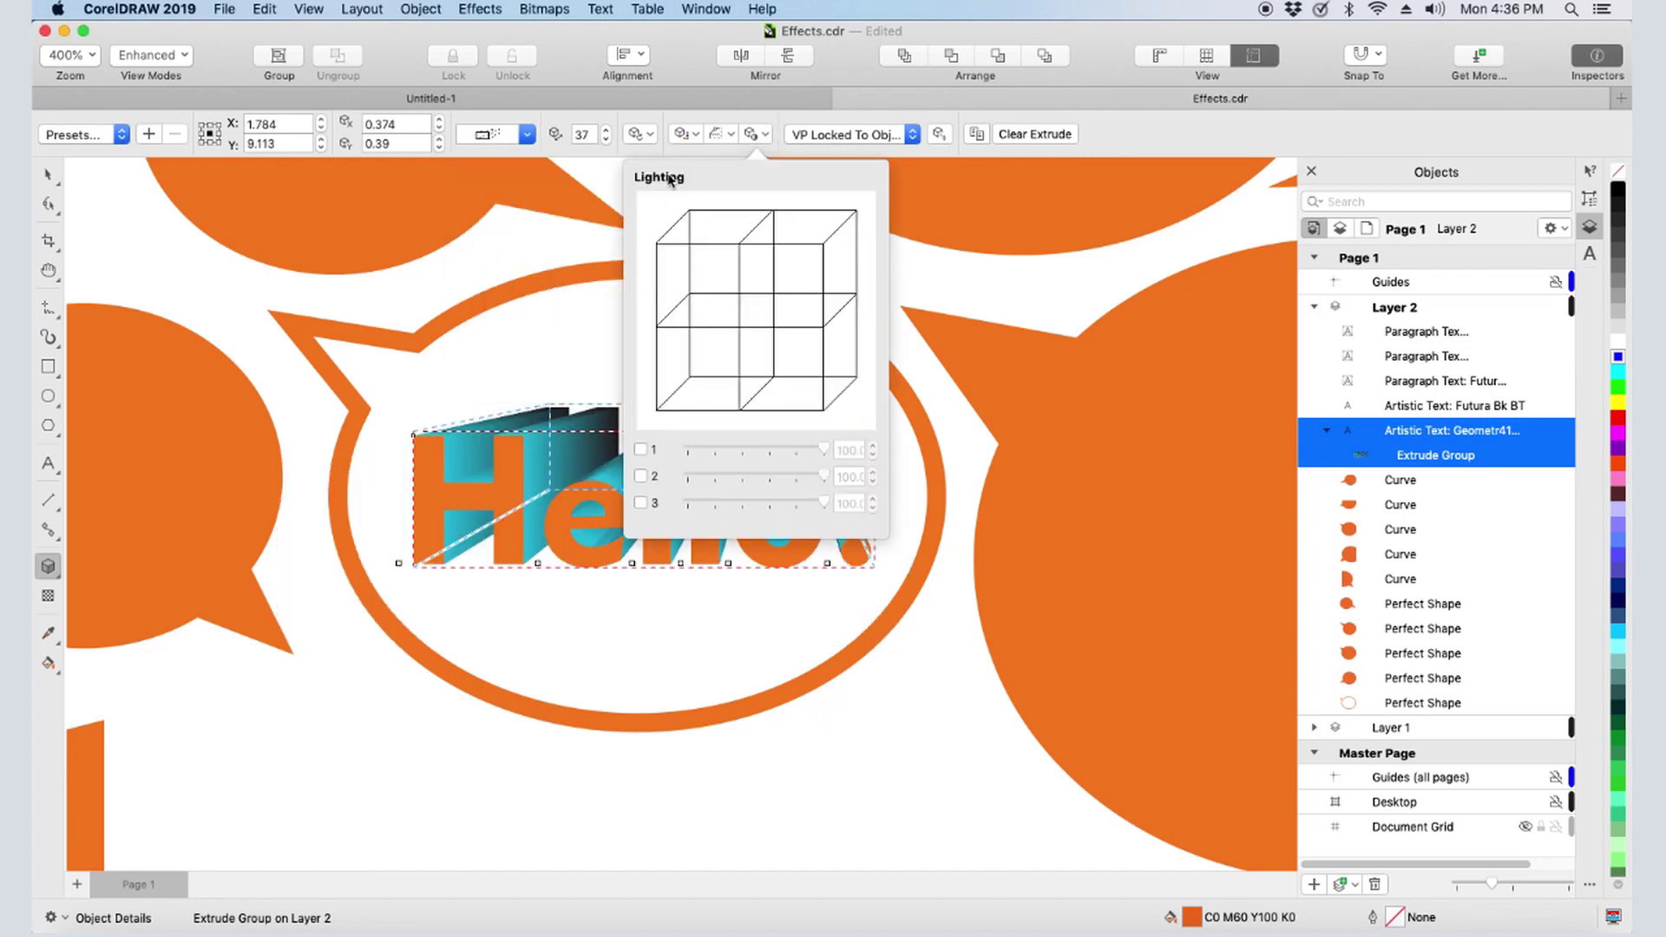
{"action": "left_click", "coordinate": [541, 252]}
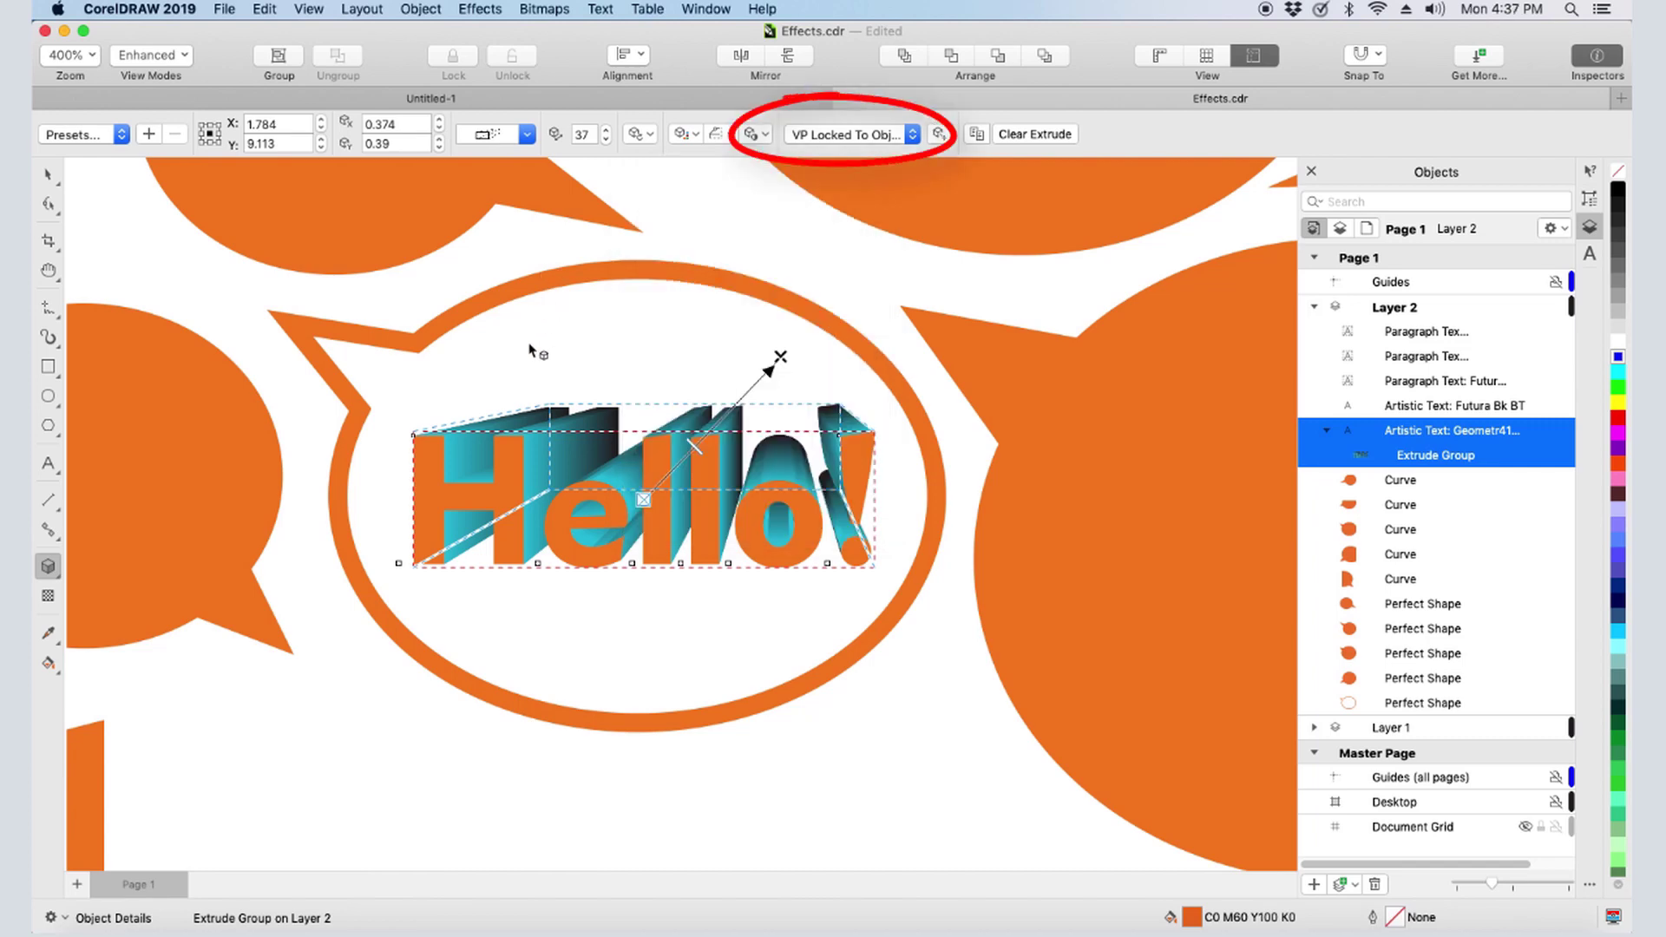
- Copy the "Hello!" extrusion onto the solid speech bubble at the far right and change its vanishing point option using the "Hello!" extrusion
{"action": "scroll", "coordinate": [276, 361], "scroll_direction": "down", "scroll_amount": 2}
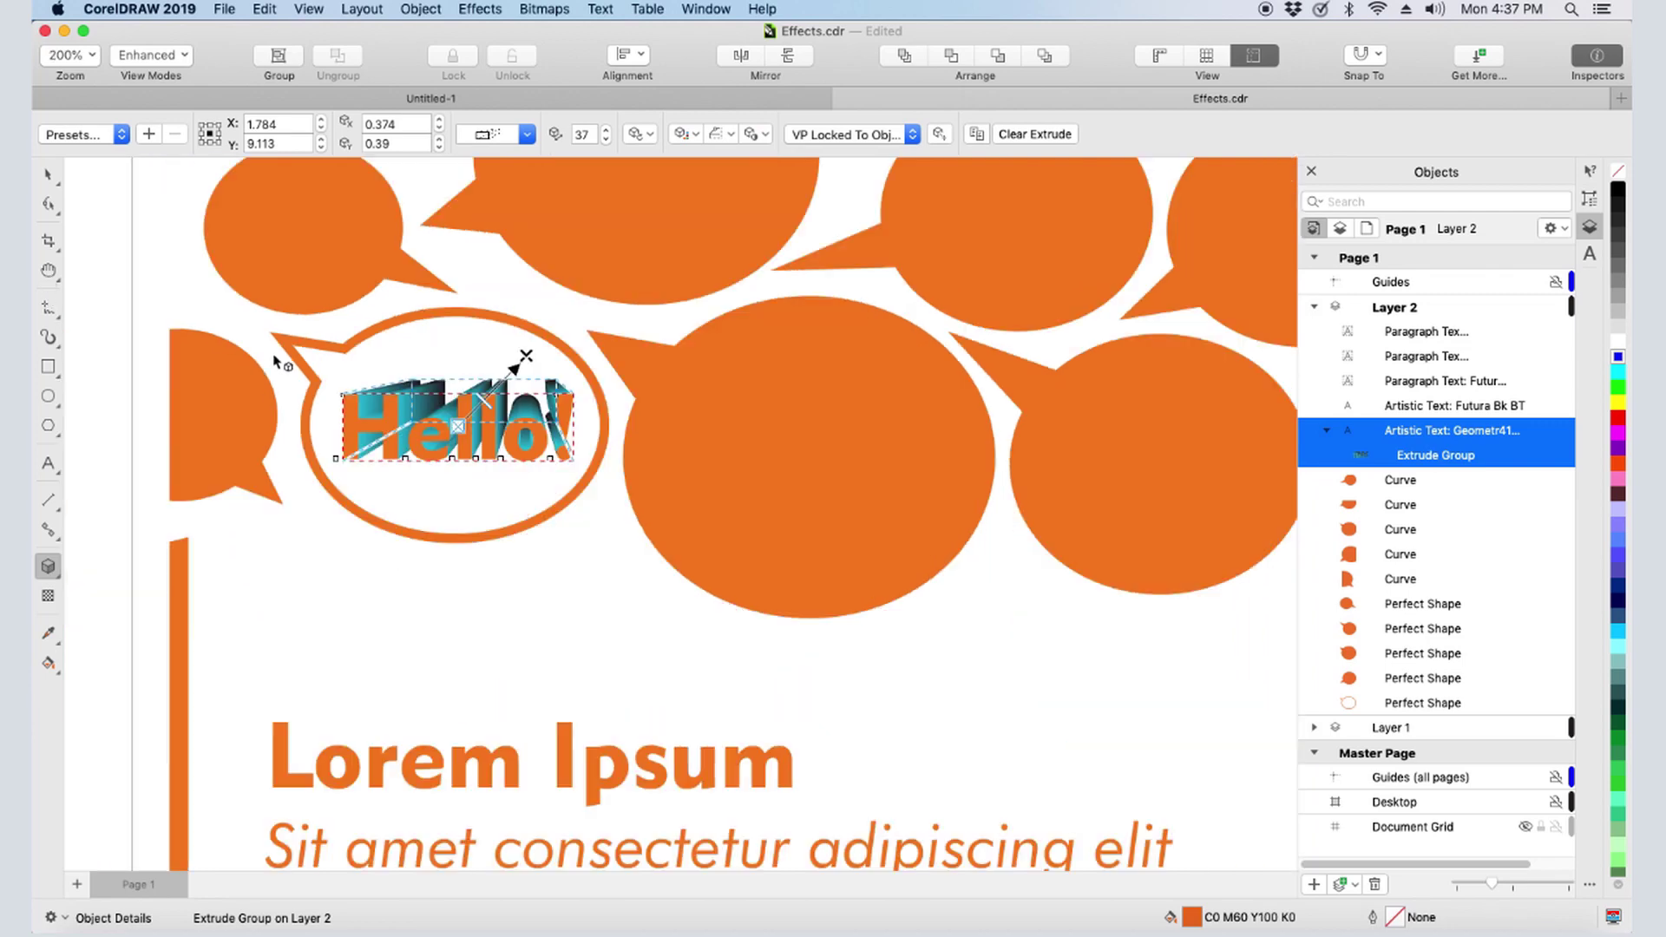
{"action": "left_click", "coordinate": [1082, 464]}
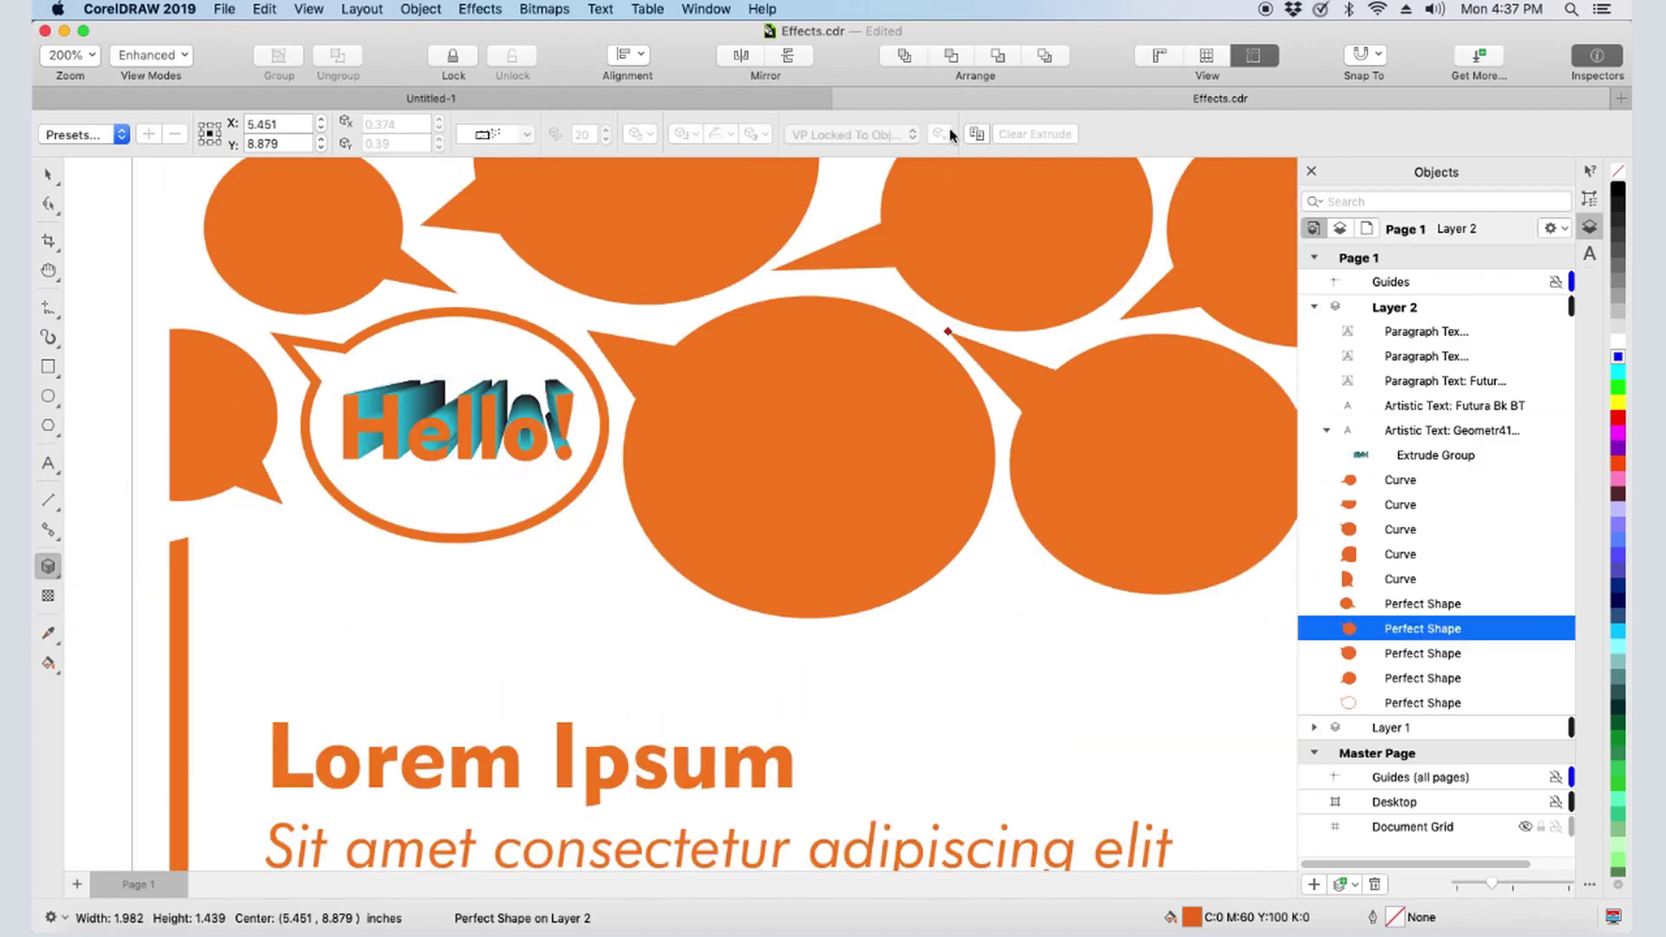
{"action": "left_click", "coordinate": [431, 403]}
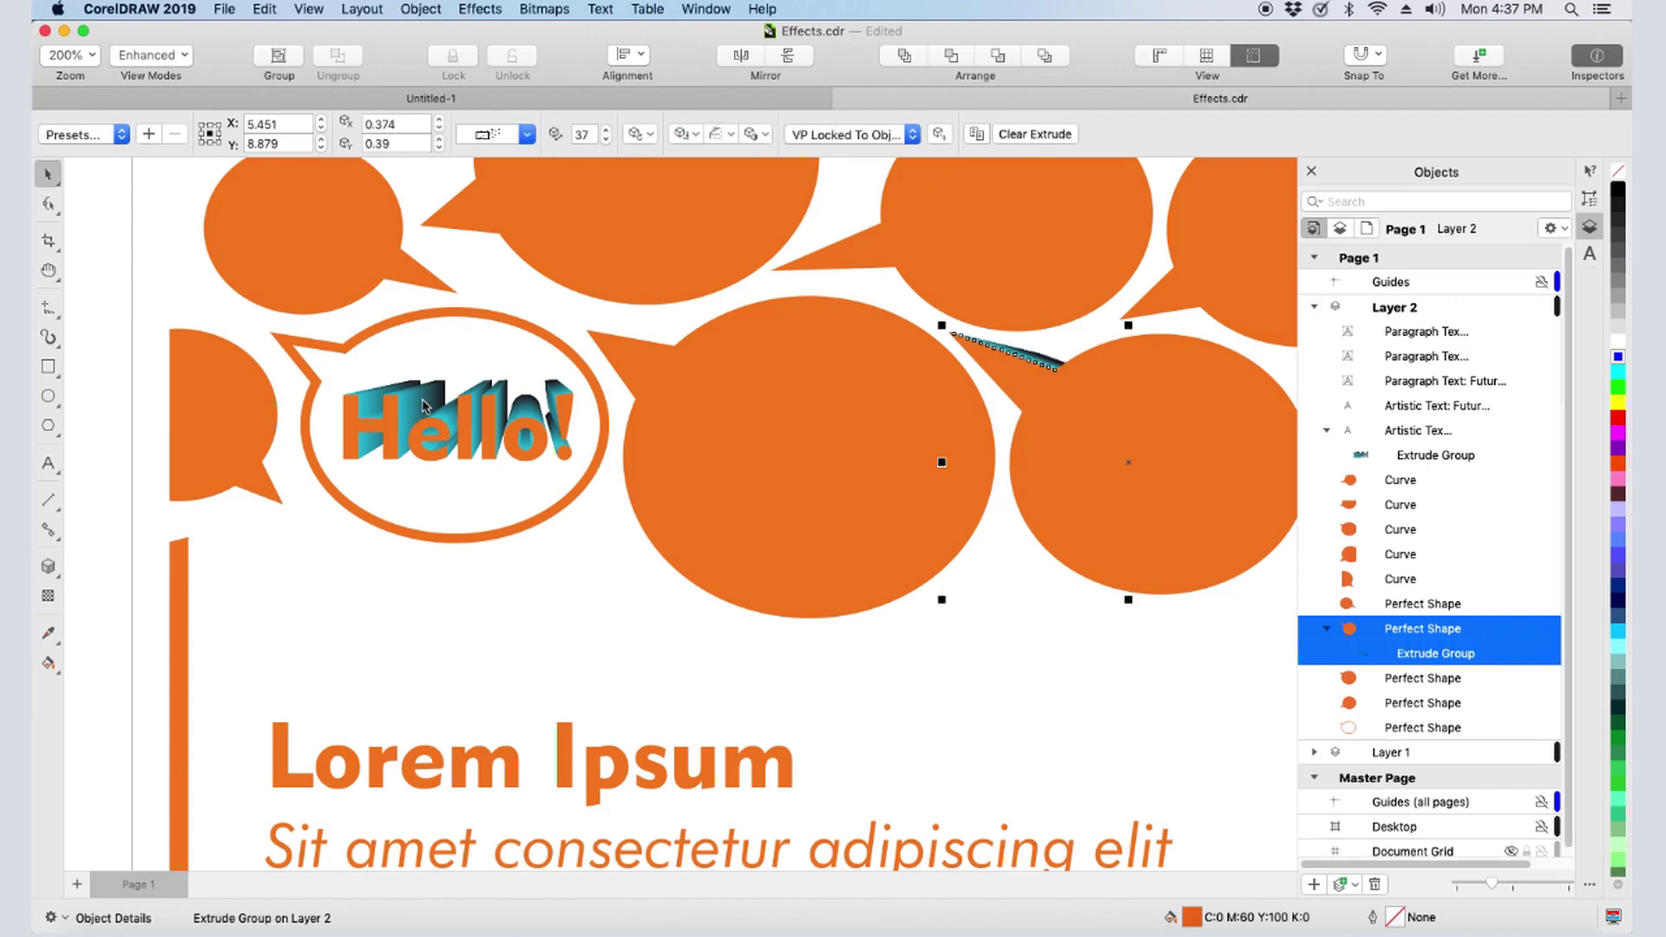
{"action": "left_click", "coordinate": [913, 134]}
{"action": "left_click", "coordinate": [837, 171]}
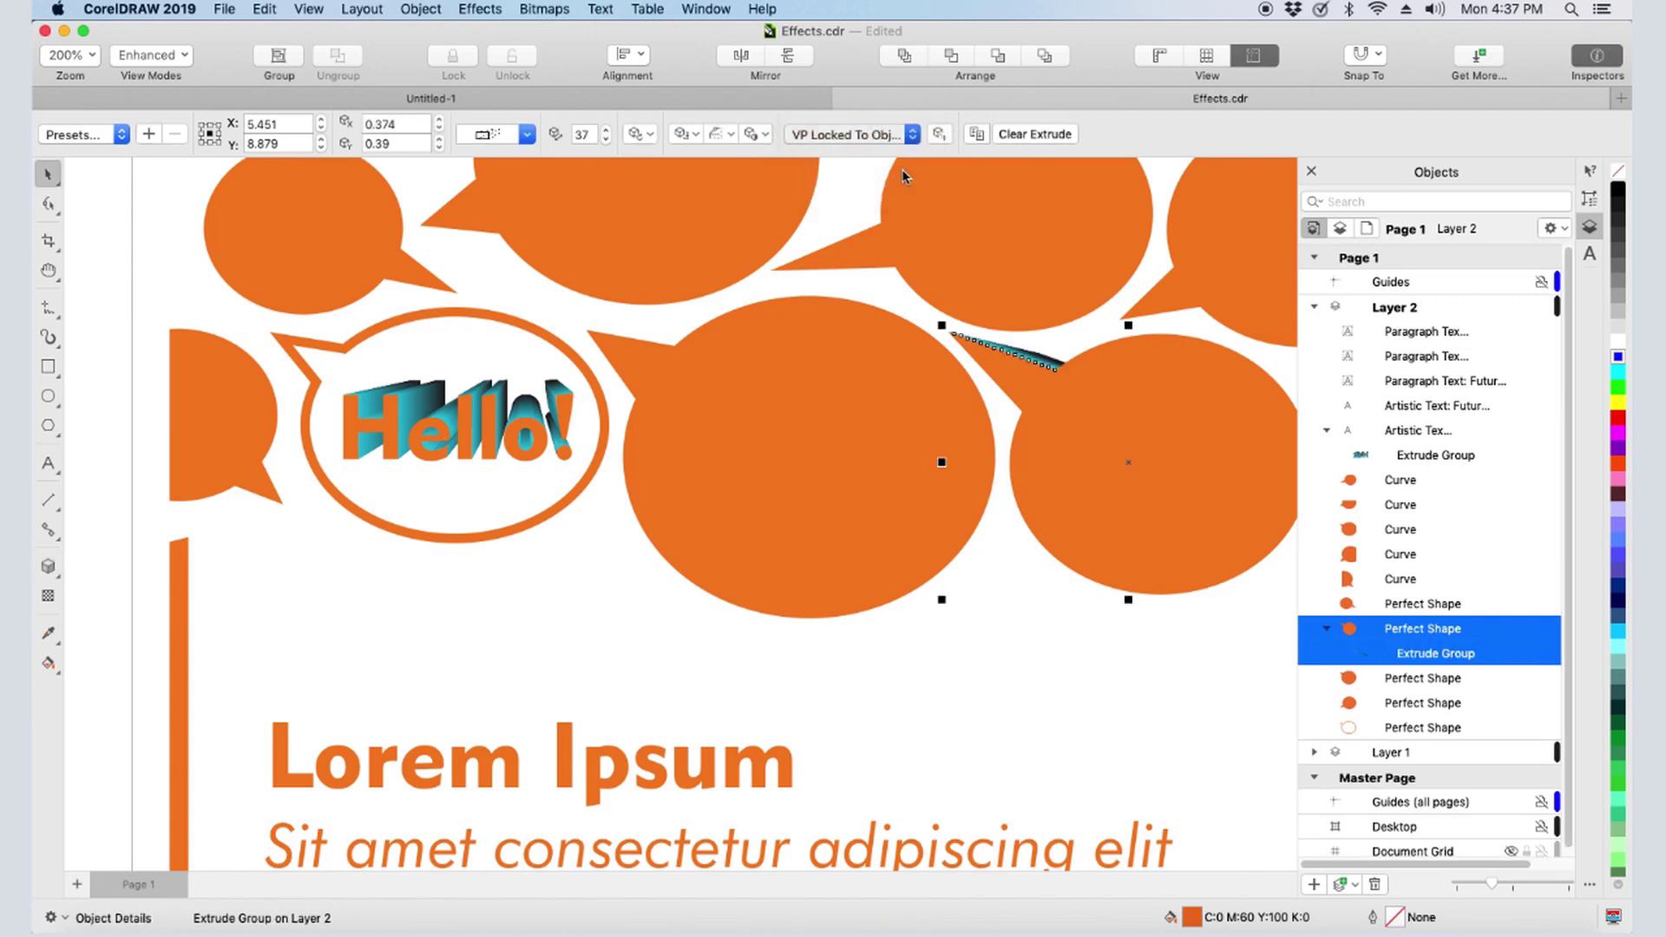
{"action": "left_click", "coordinate": [428, 402]}
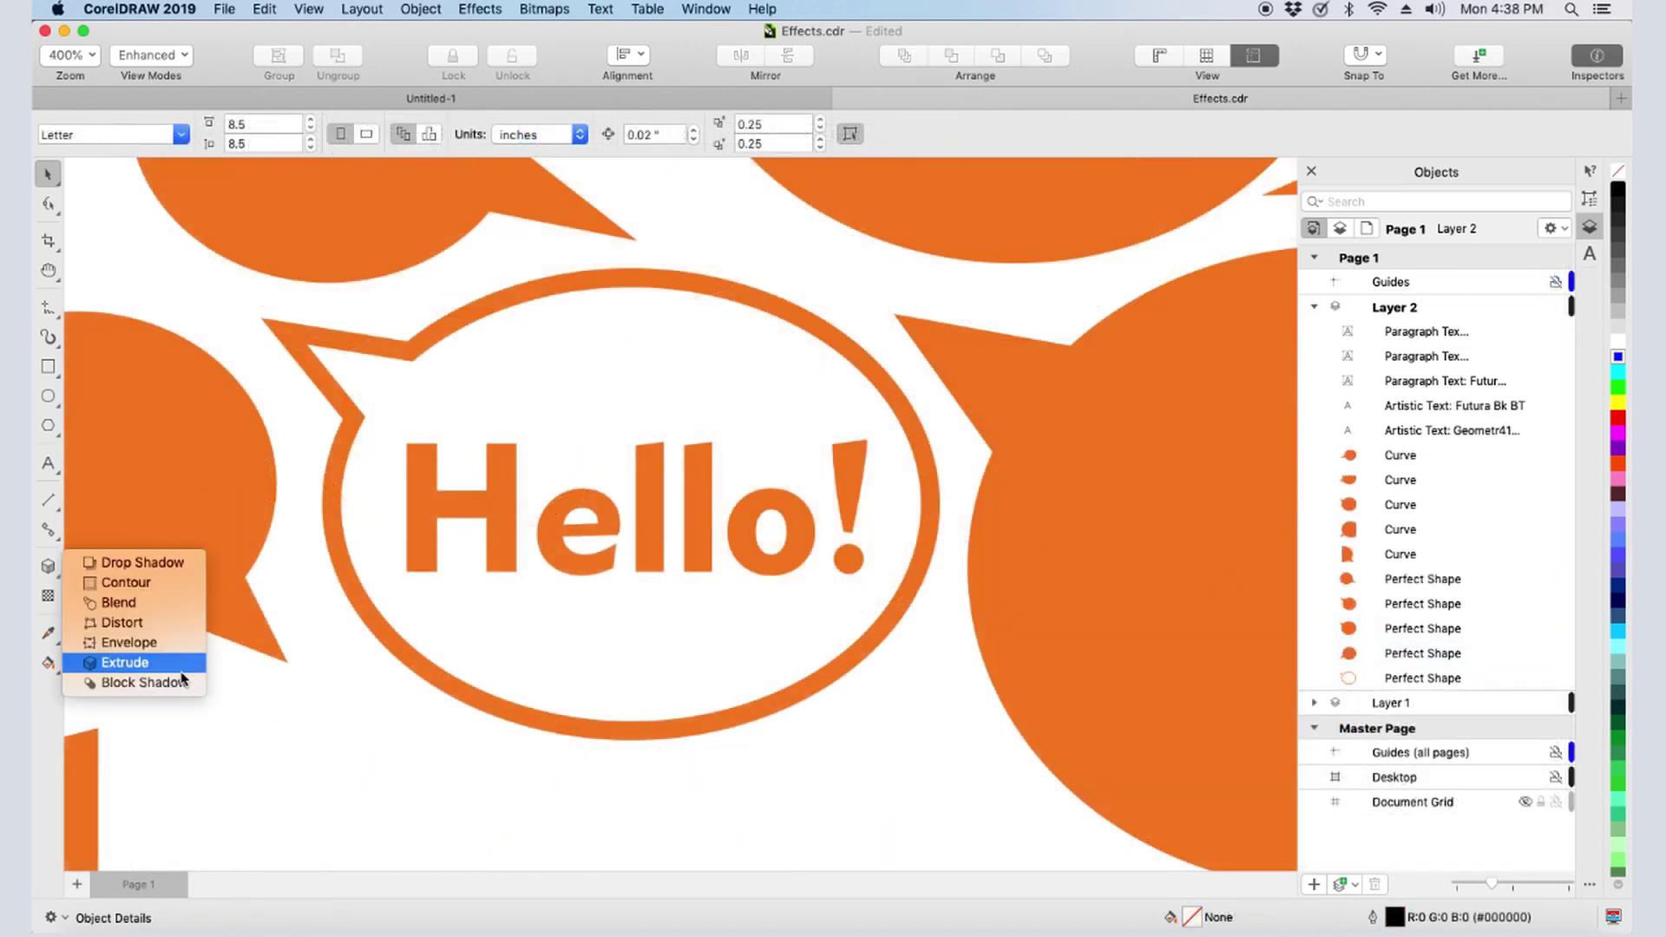
- Add a blue block shadow to the "Hello!" text, about 0.288 inches deep at about 26°
{"action": "left_click", "coordinate": [143, 682]}
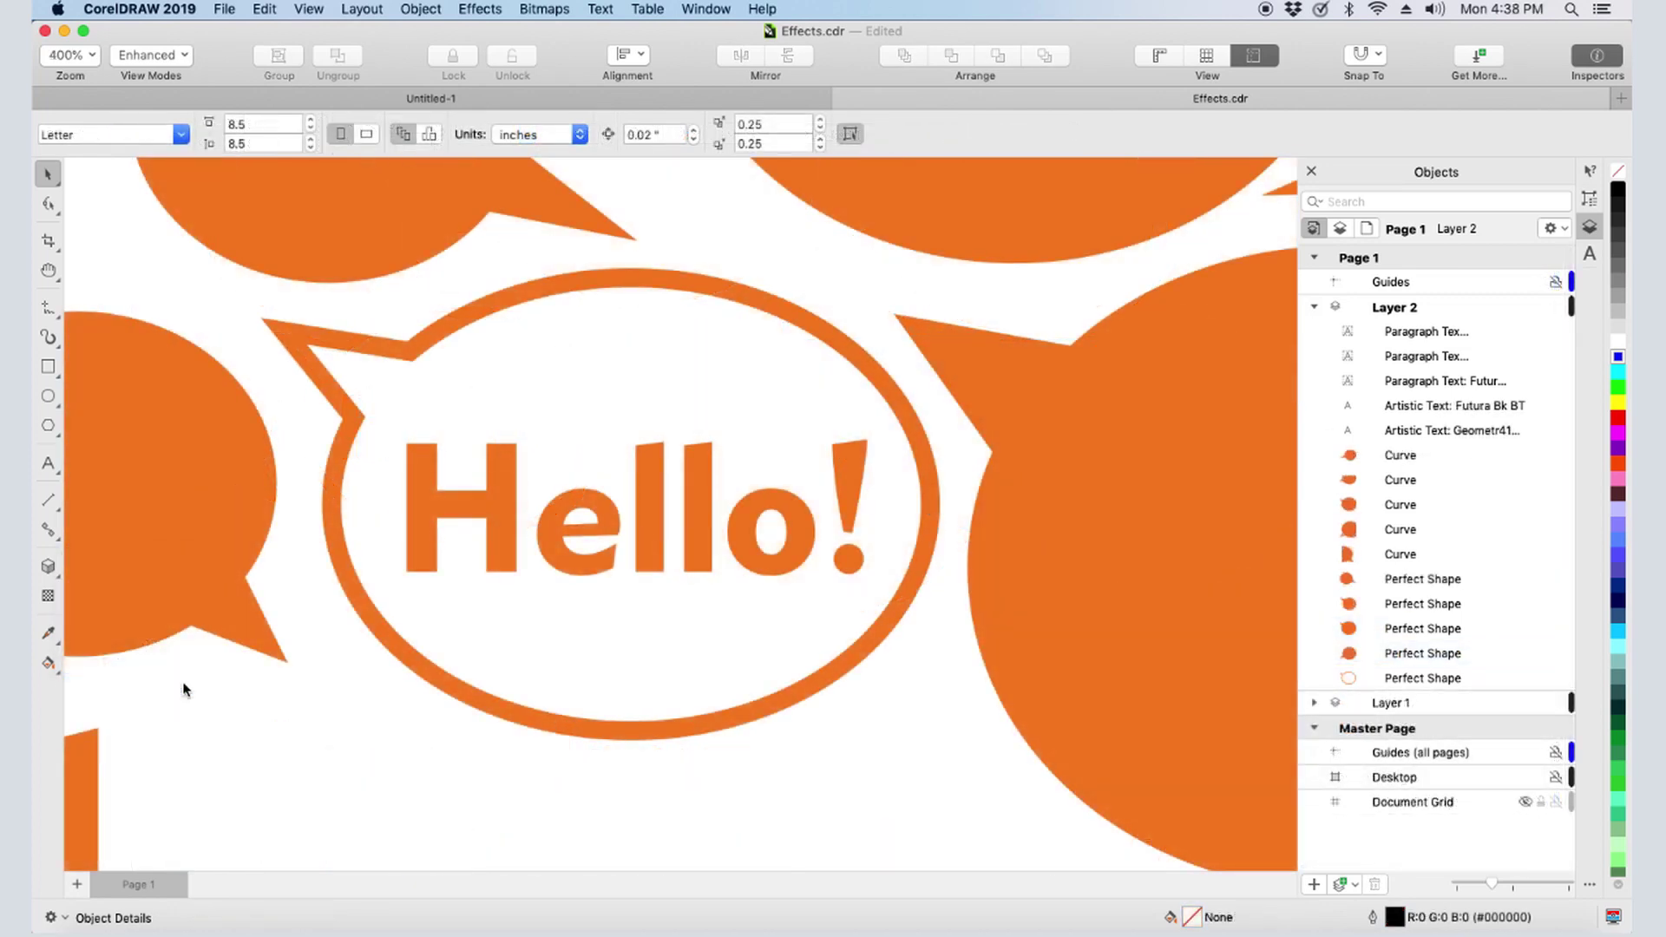
{"action": "left_click", "coordinate": [418, 502]}
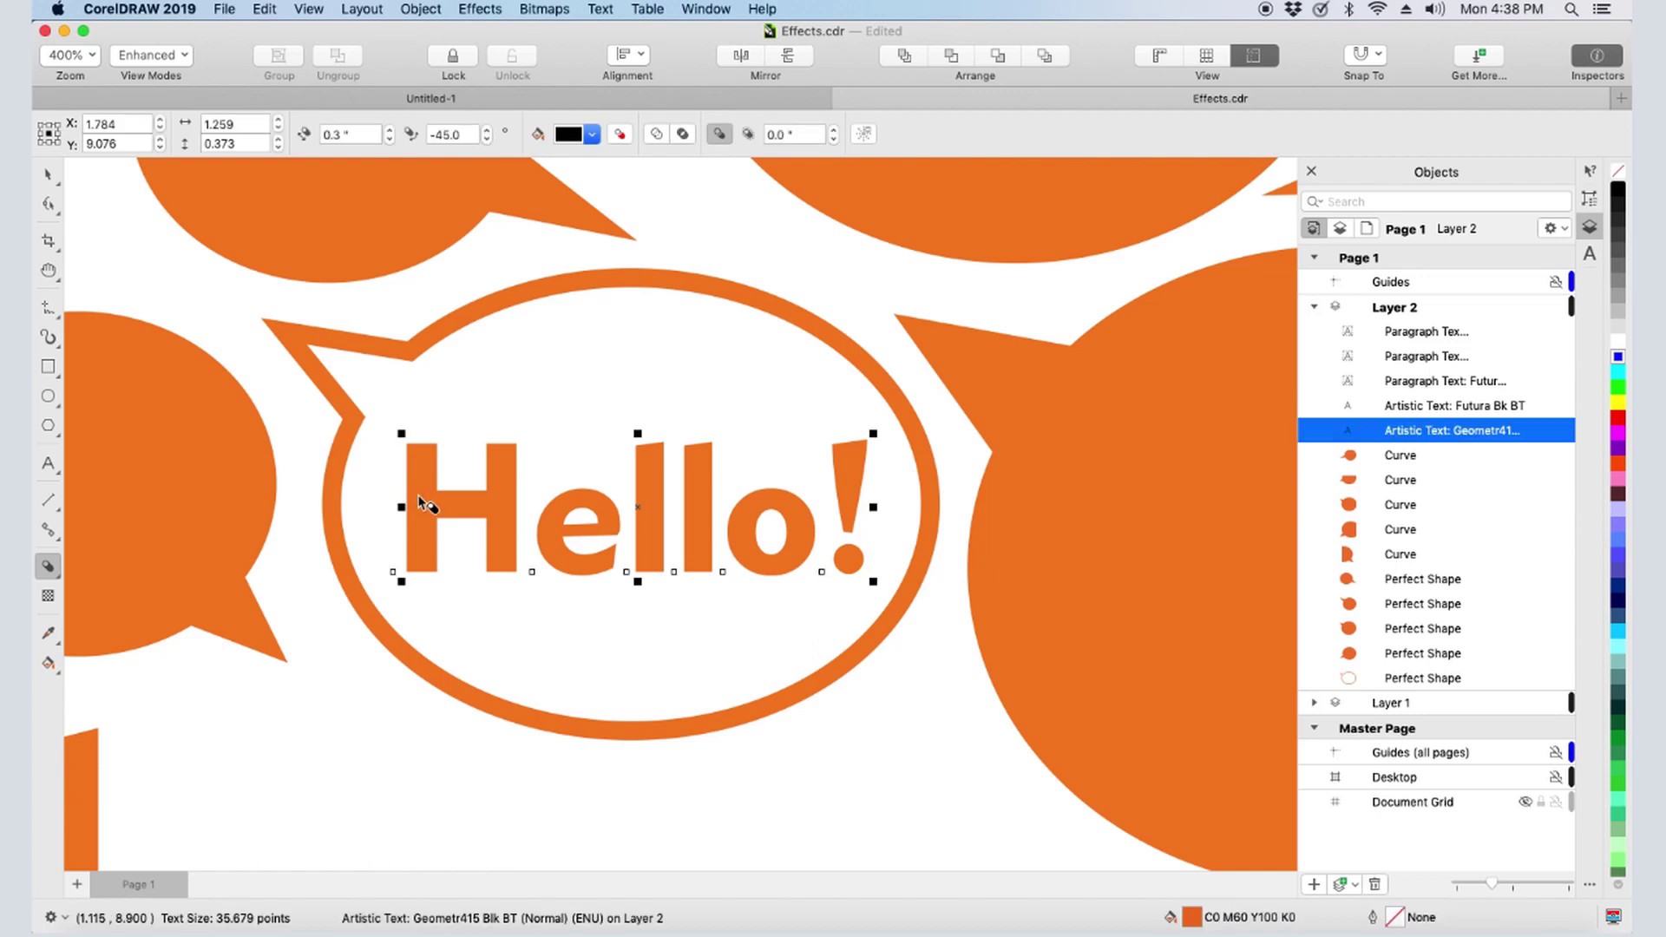
{"action": "left_click_drag", "start_coordinate": [418, 502], "coordinate": [732, 468]}
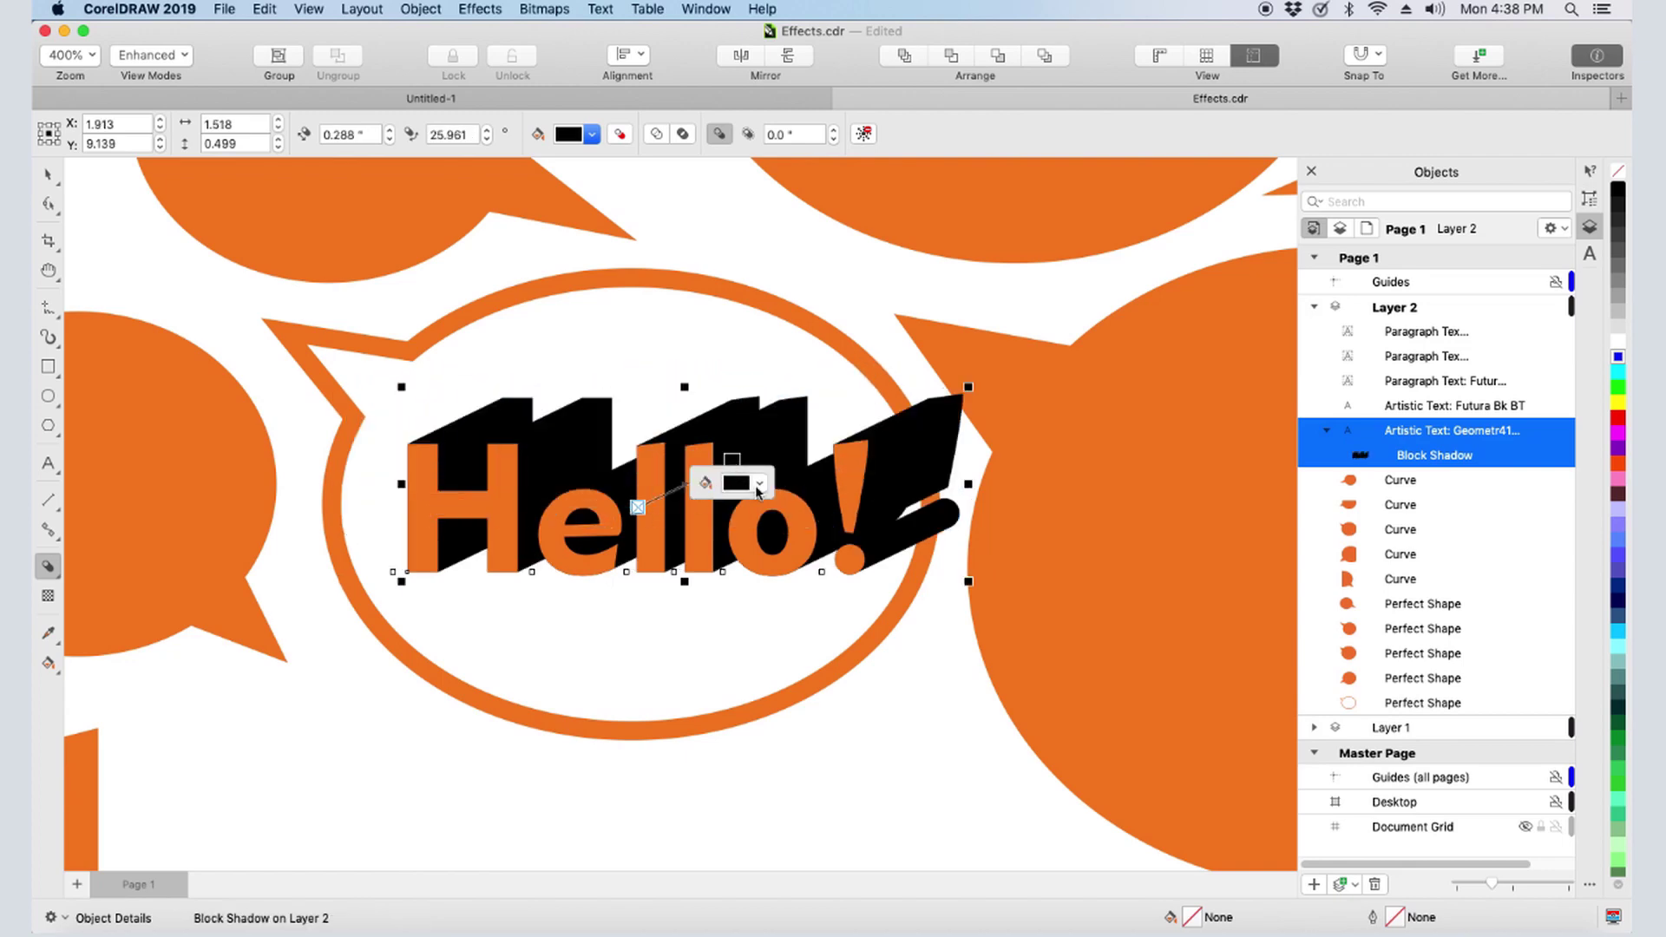
{"action": "left_click", "coordinate": [761, 486]}
{"action": "left_click", "coordinate": [848, 576]}
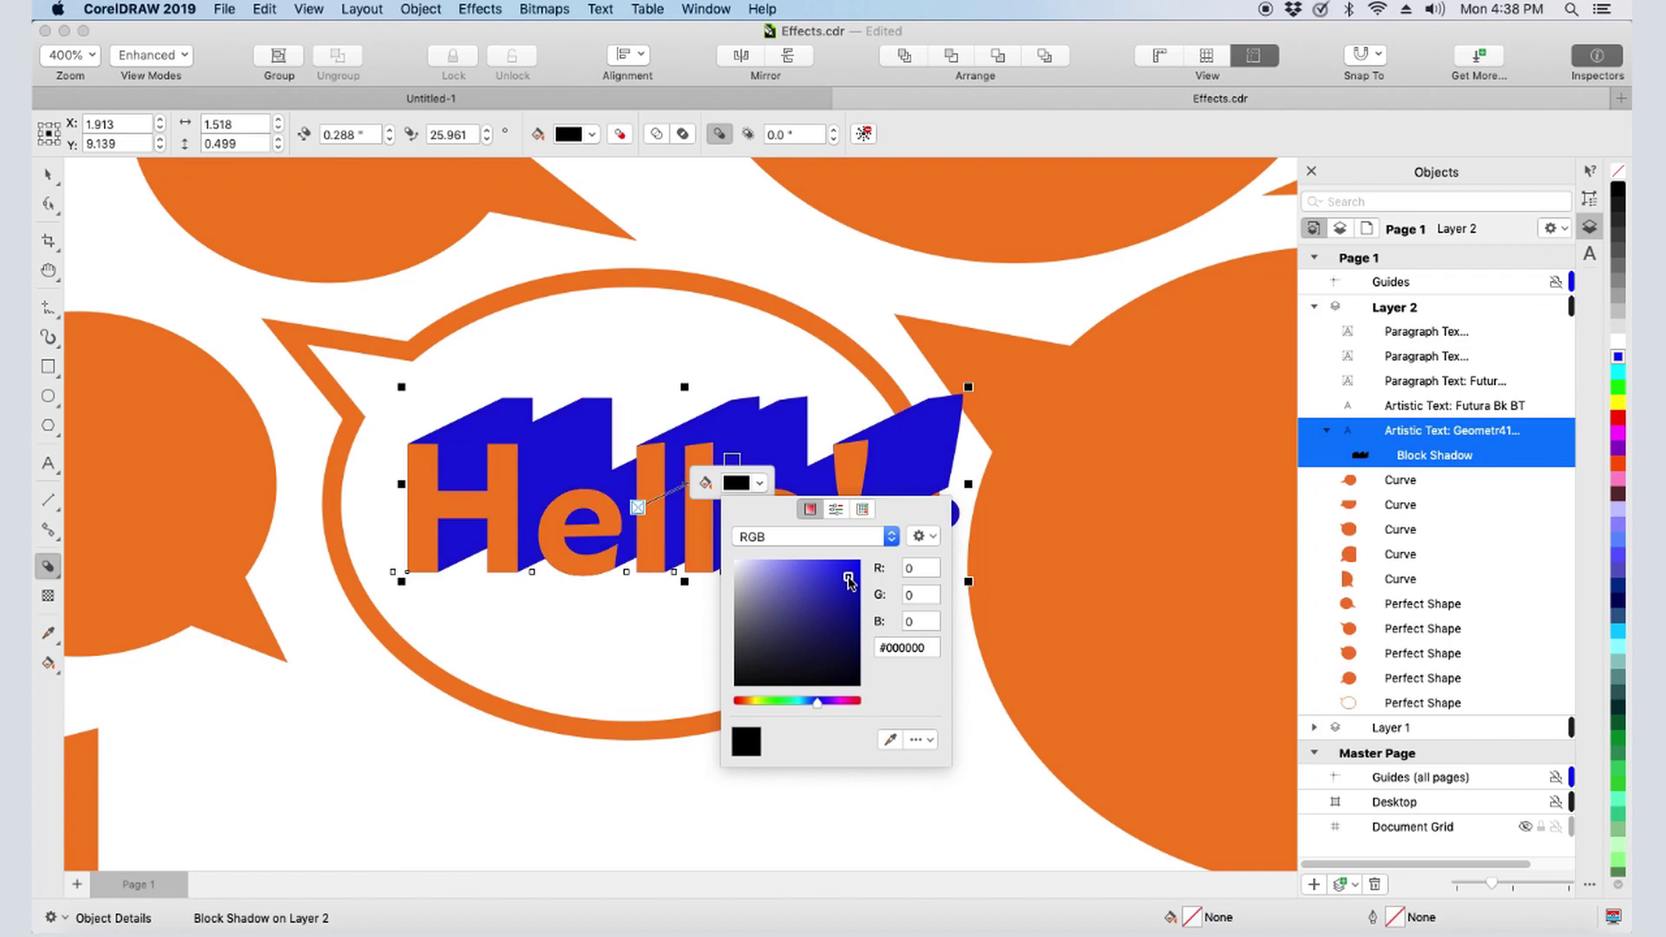
{"action": "left_click", "coordinate": [958, 671]}
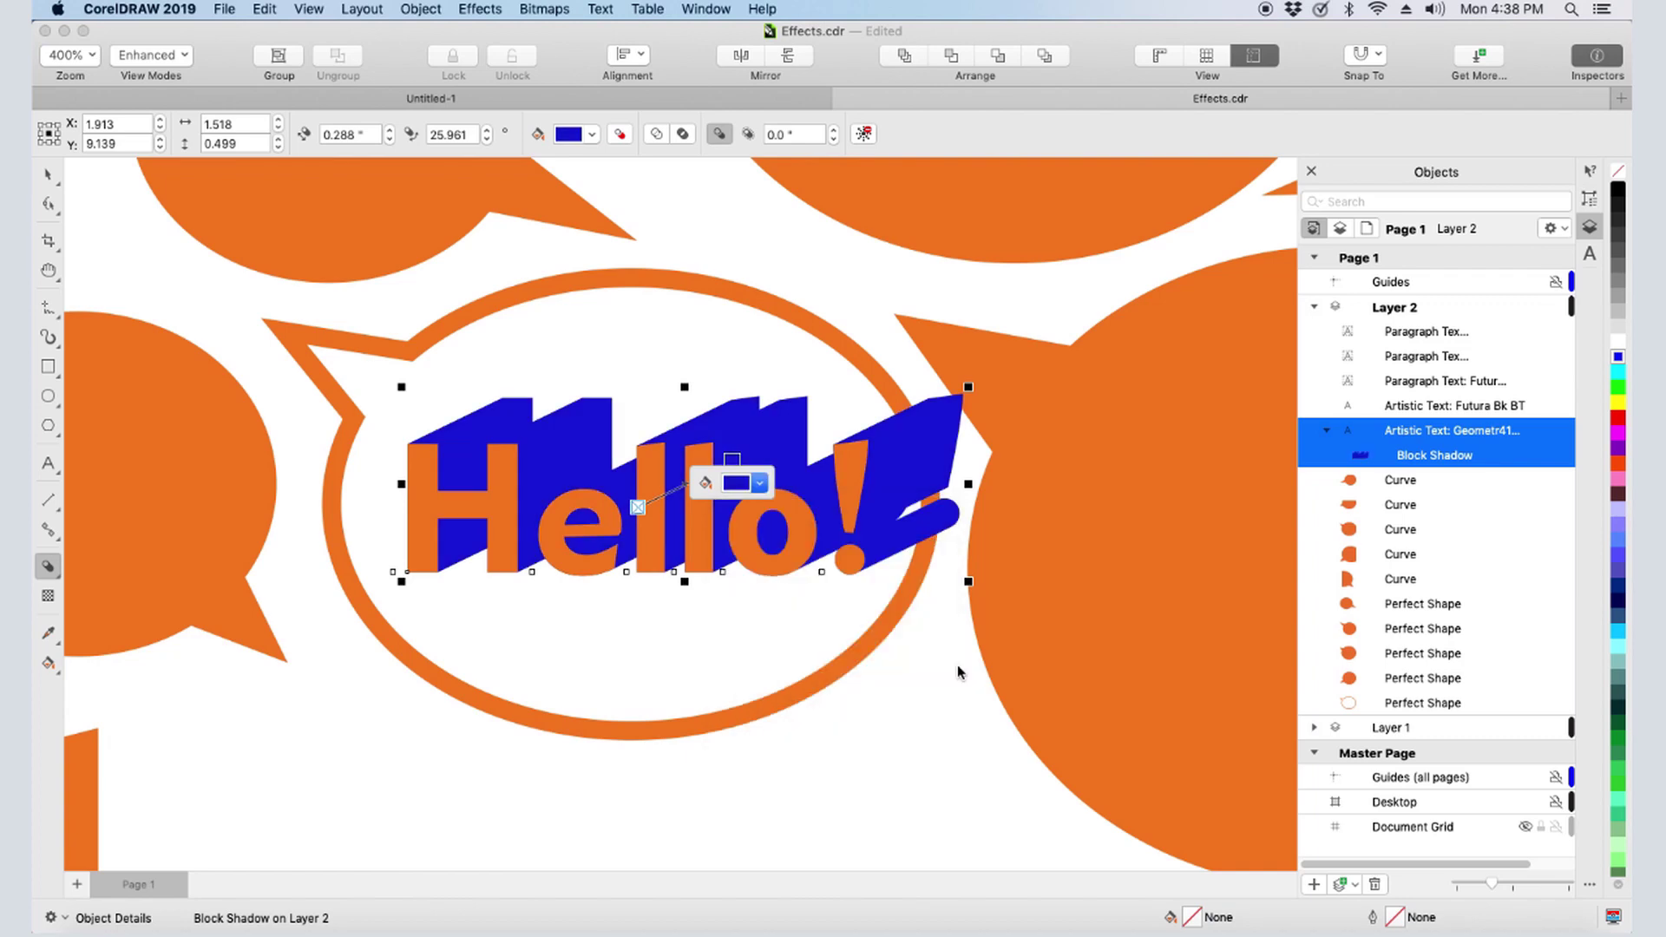
- Break the blue block shadow apart from the "Hello!" text and move the separate curve below it
{"action": "right_click", "coordinate": [1463, 468]}
{"action": "left_click", "coordinate": [1443, 470]}
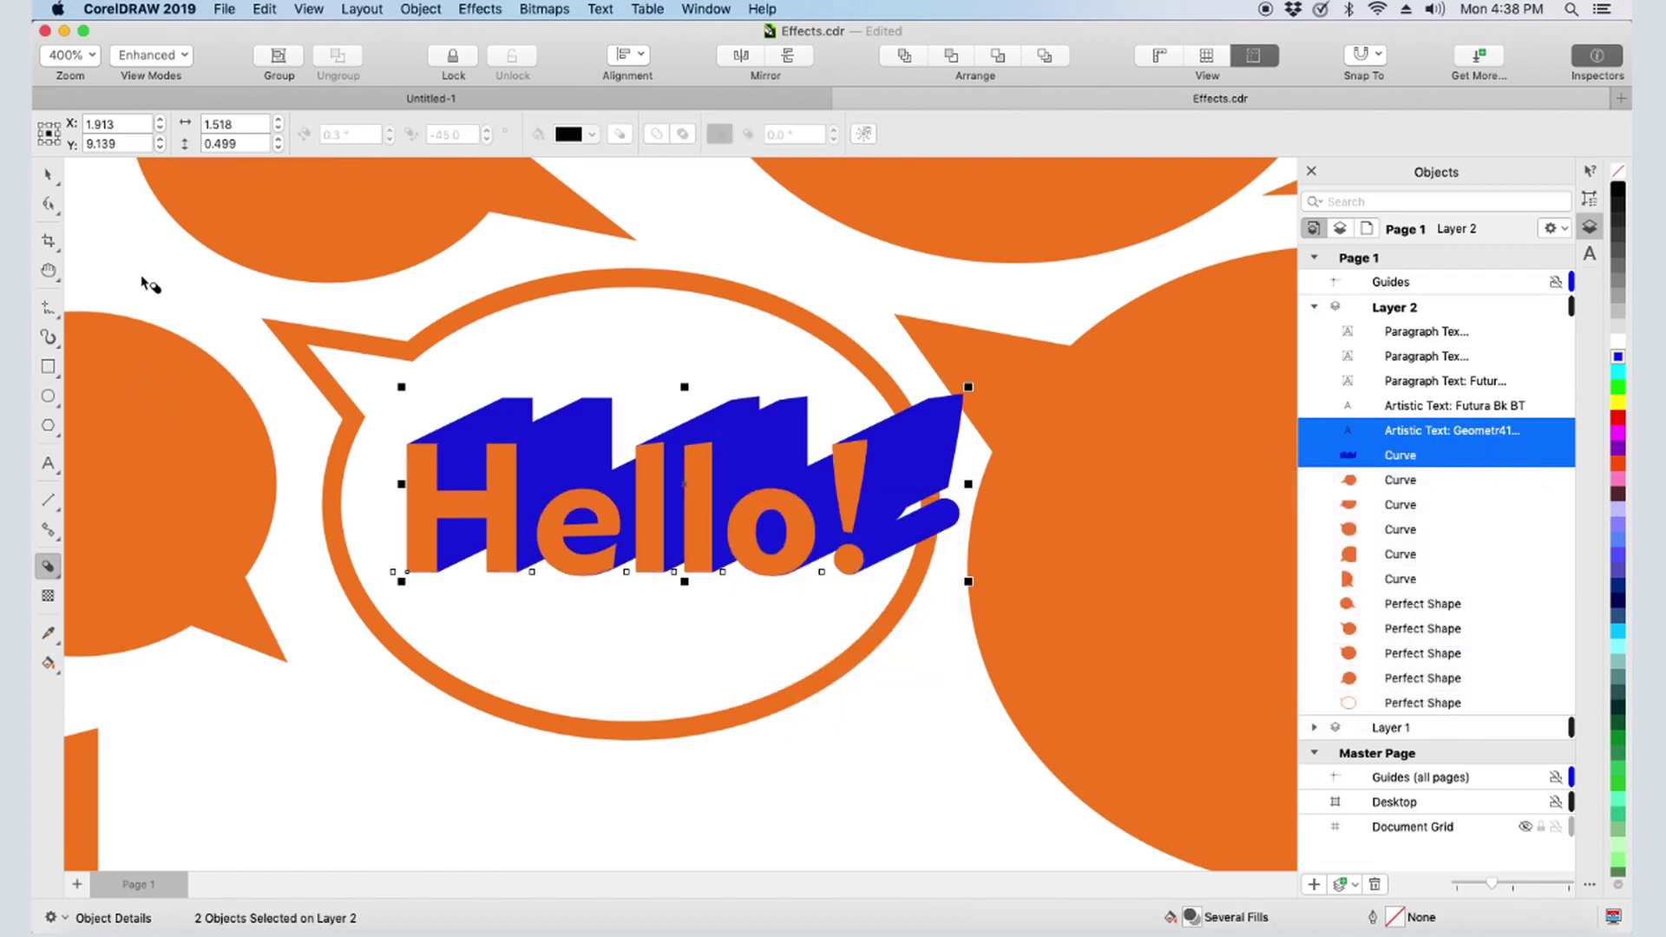
{"action": "left_click", "coordinate": [48, 178]}
{"action": "key", "text": "Escape"}
{"action": "left_click", "coordinate": [610, 471]}
{"action": "left_click_drag", "start_coordinate": [681, 495], "coordinate": [515, 707]}
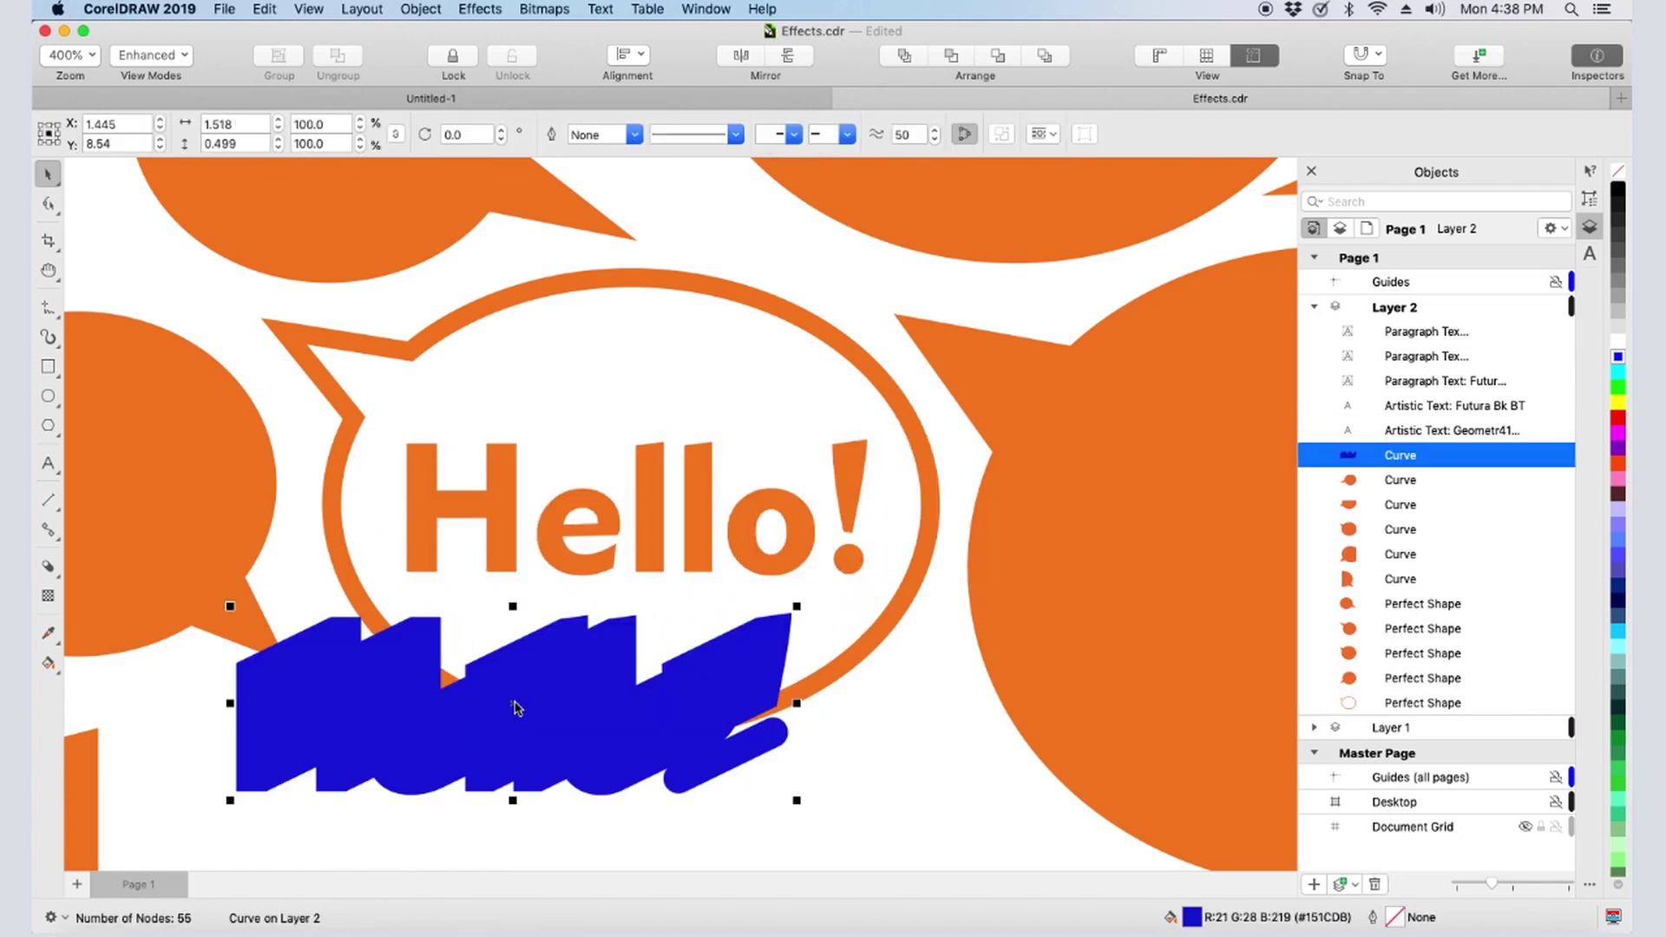
- Add a block shadow about 0.14 inches deep at about 49° to the "Hello!" text and simplify it
{"action": "left_click", "coordinate": [48, 571]}
{"action": "left_click_drag", "start_coordinate": [637, 506], "coordinate": [671, 469]}
{"action": "left_click", "coordinate": [656, 135]}
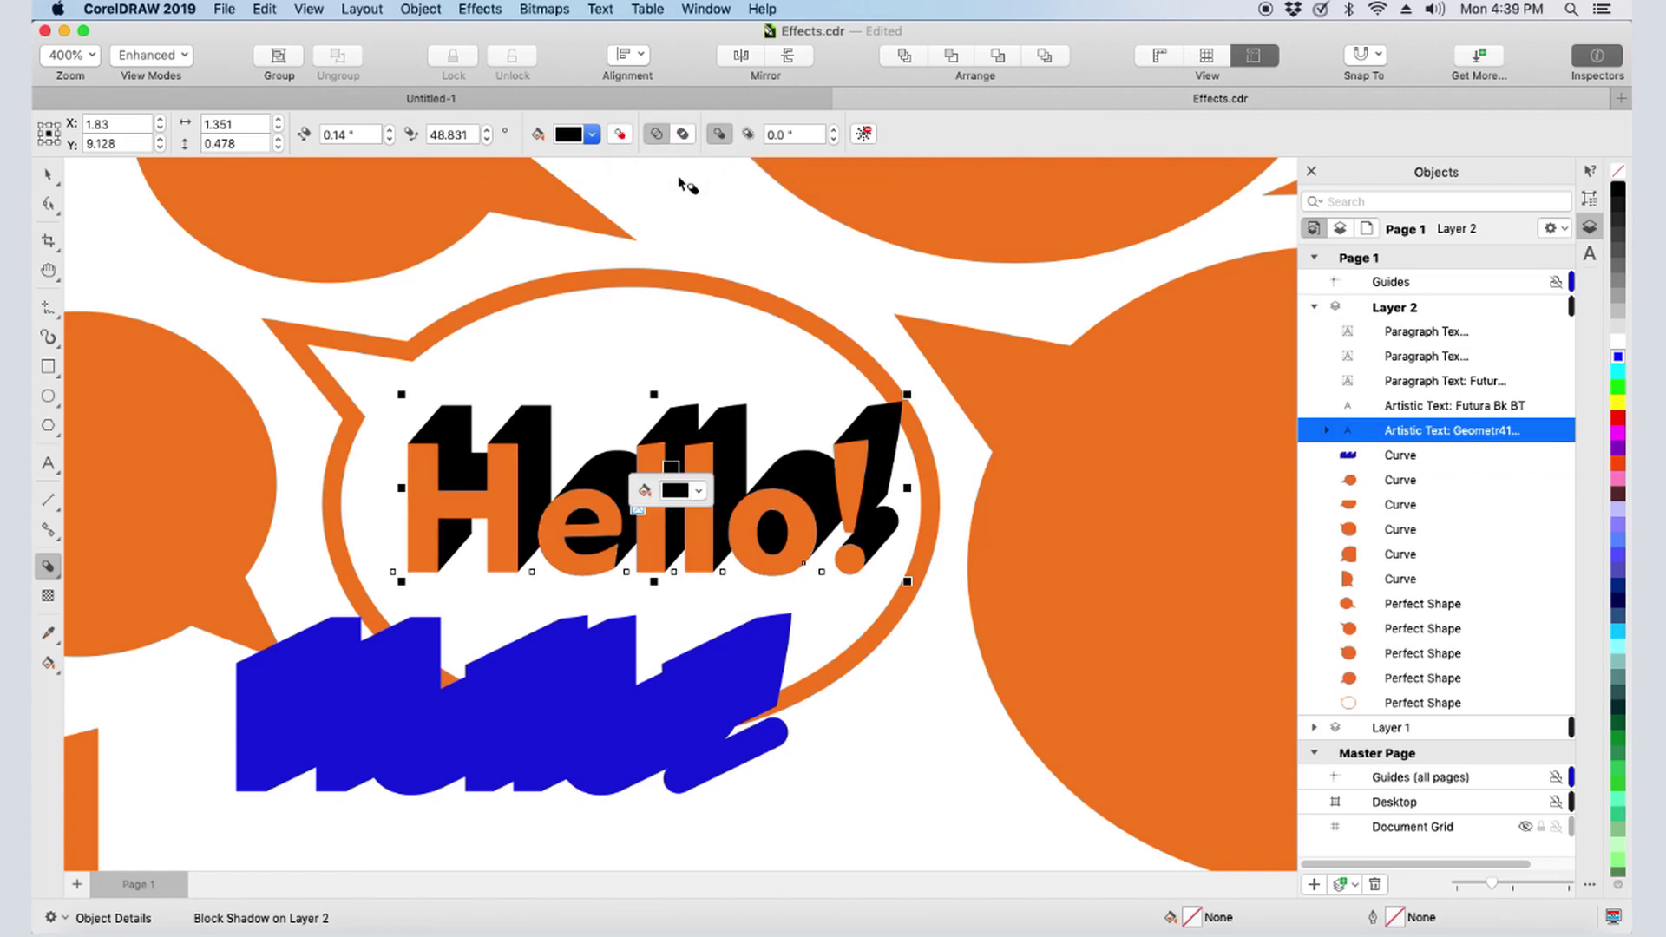
- Try breaking the black simplified shadow apart and moving it to the lower right of the text, and undo this
{"action": "right_click", "coordinate": [1323, 433]}
{"action": "left_click", "coordinate": [1423, 465]}
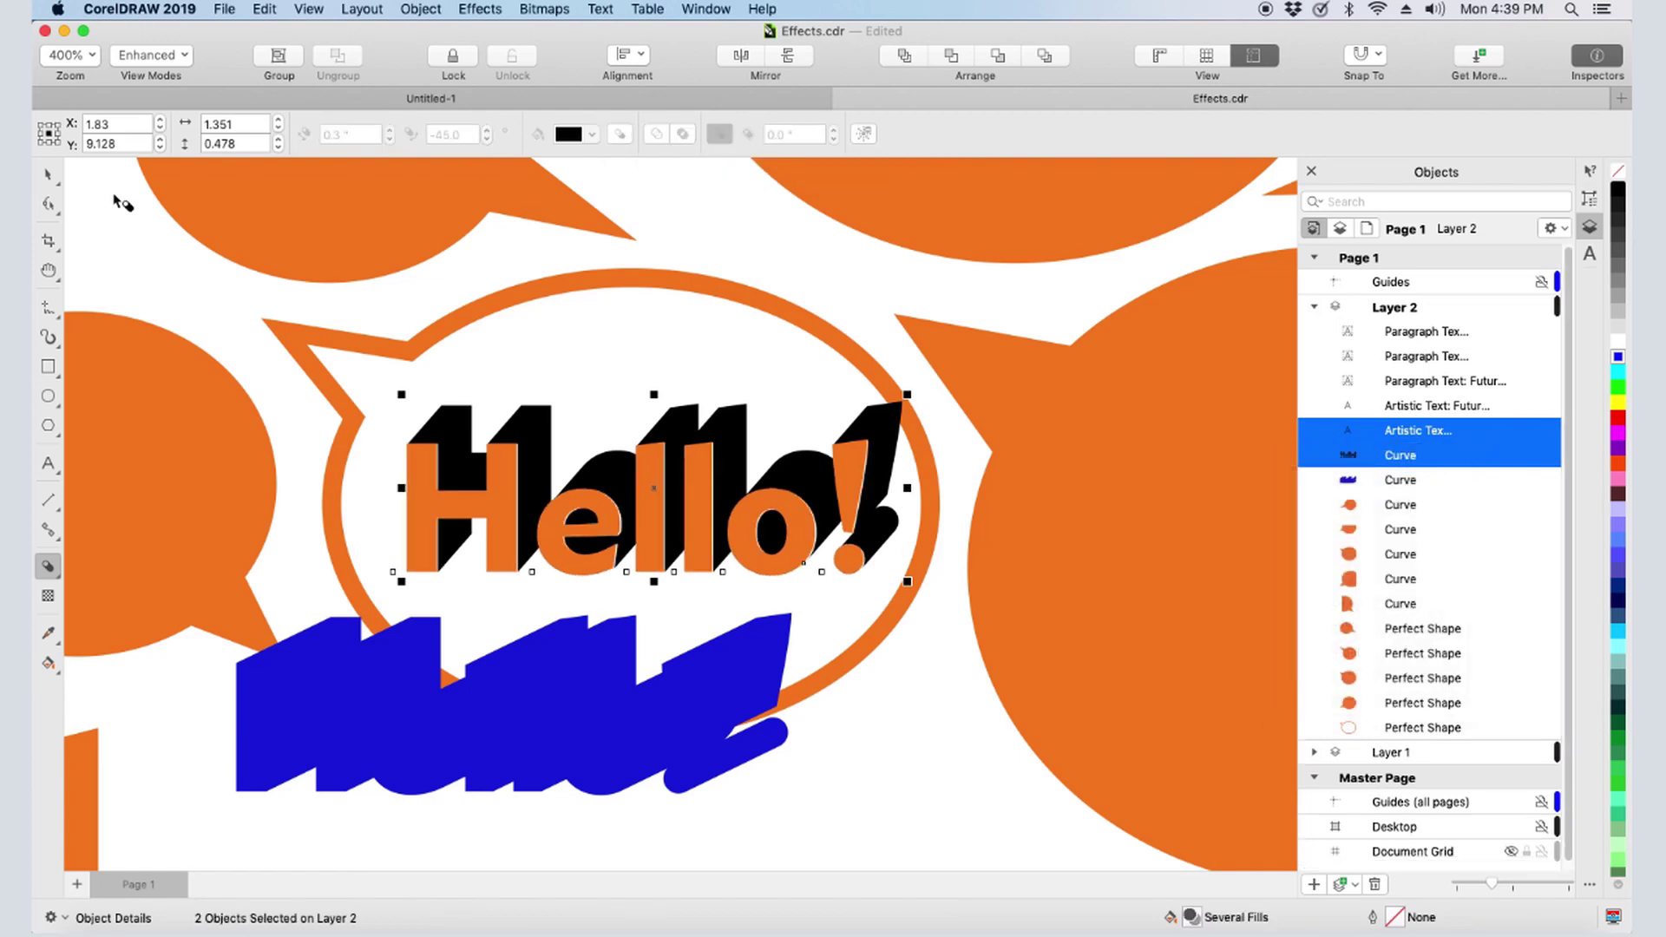
{"action": "left_click", "coordinate": [118, 220]}
{"action": "left_click", "coordinate": [656, 489]}
{"action": "left_click_drag", "start_coordinate": [656, 488], "coordinate": [1003, 690]}
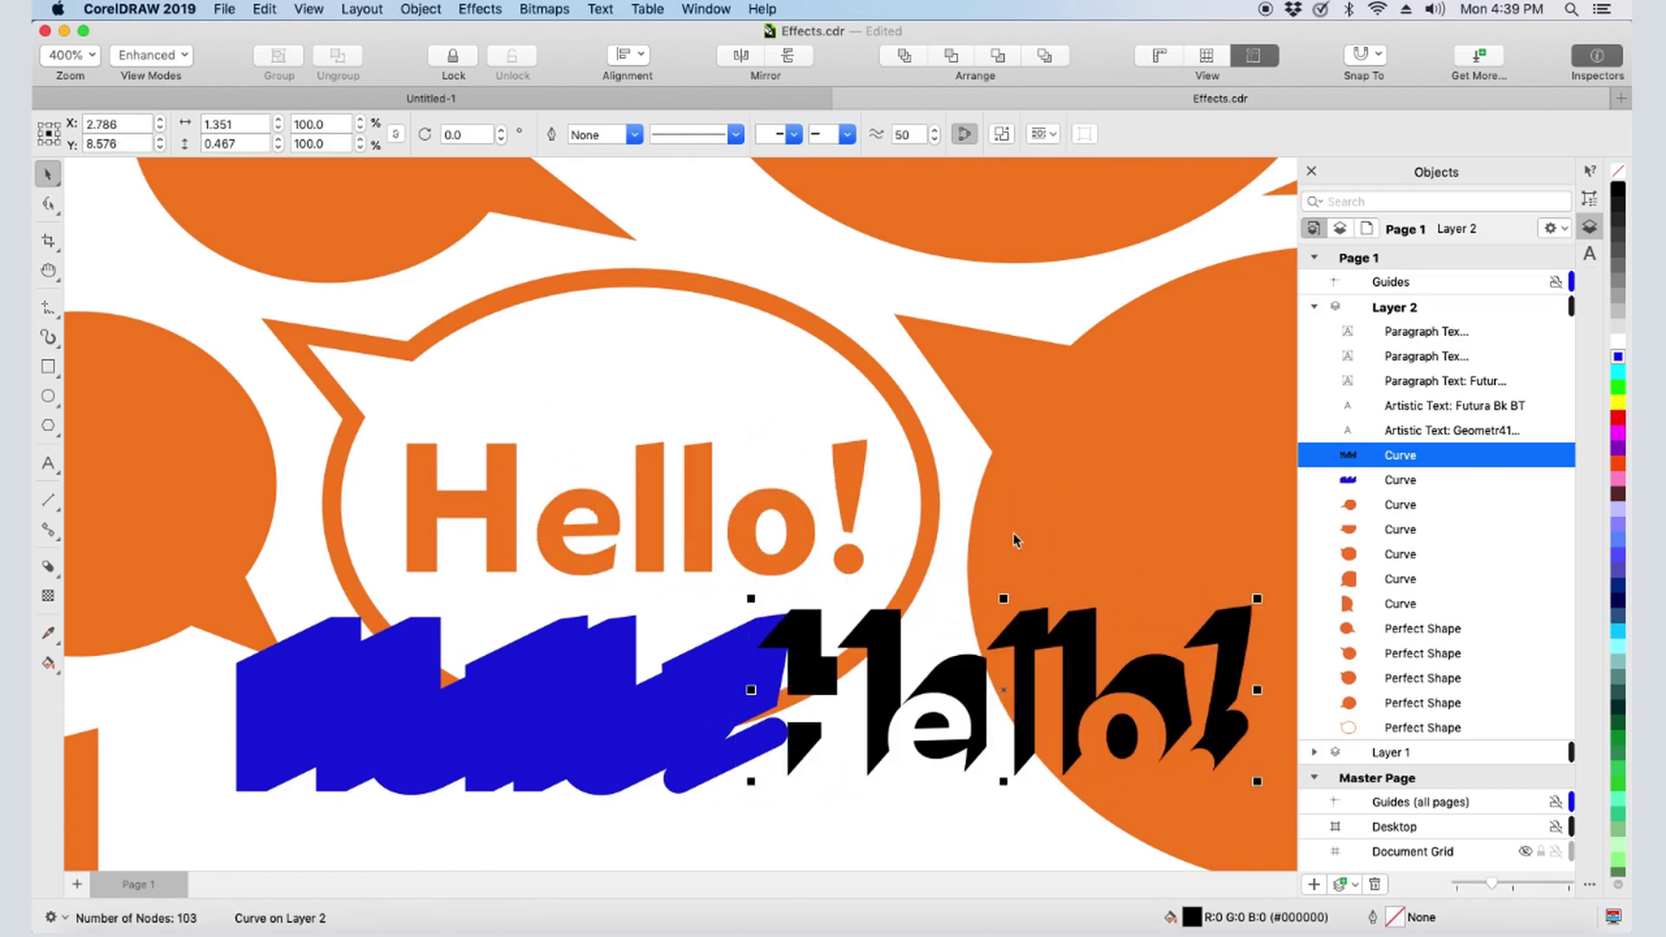
{"action": "key", "text": "super+z"}
{"action": "key", "text": "super+z"}
- Try expanding the black block shadow by 0.03 inches and clear the shadow from the text
{"action": "left_click", "coordinate": [837, 132]}
{"action": "left_click", "coordinate": [836, 130]}
{"action": "left_click", "coordinate": [836, 130]}
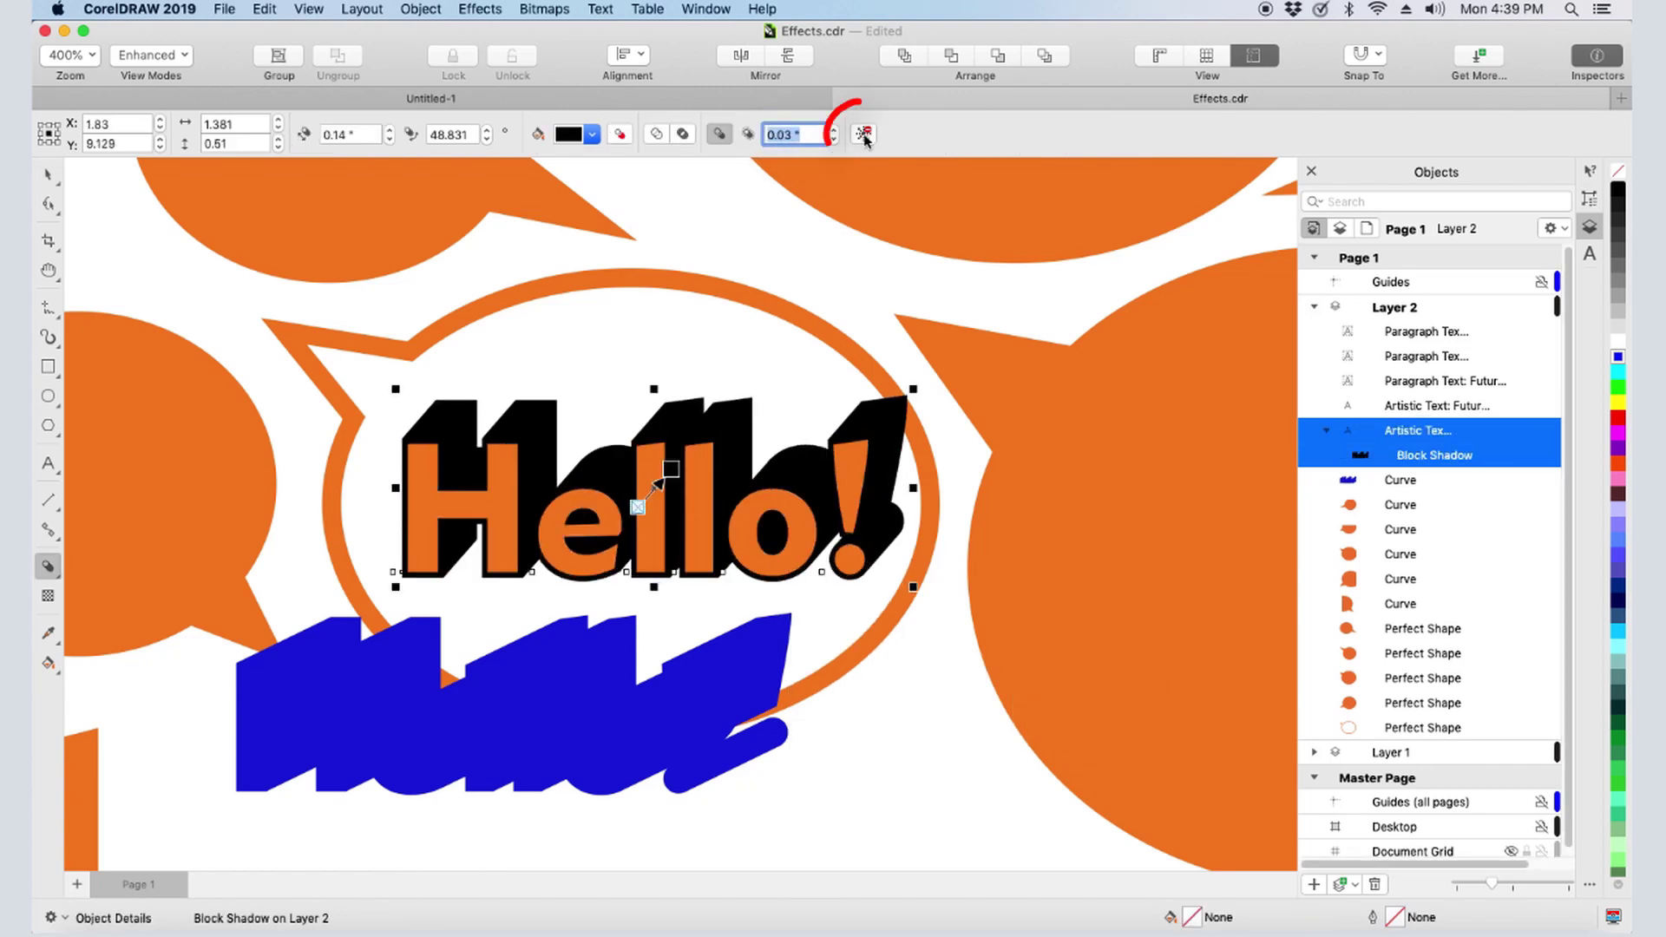
{"action": "left_click", "coordinate": [864, 134]}
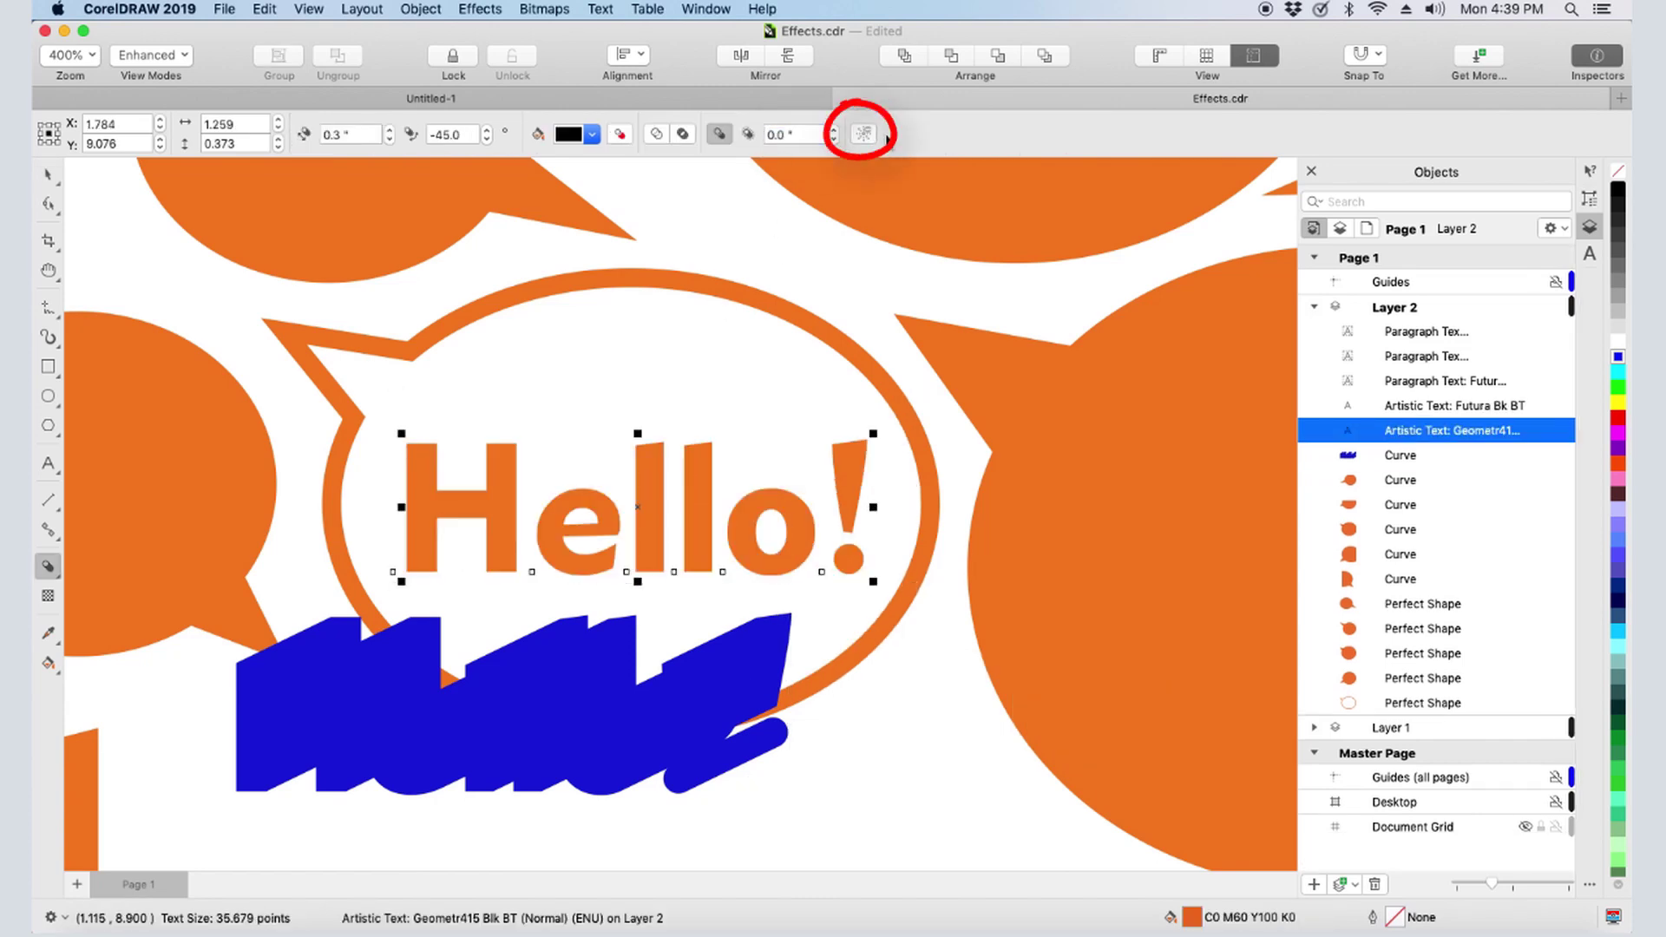
- Give the "Hello!" text a green 2.0 px outline
{"action": "left_click", "coordinate": [1590, 255]}
{"action": "left_click", "coordinate": [1443, 396]}
{"action": "left_click", "coordinate": [1361, 486]}
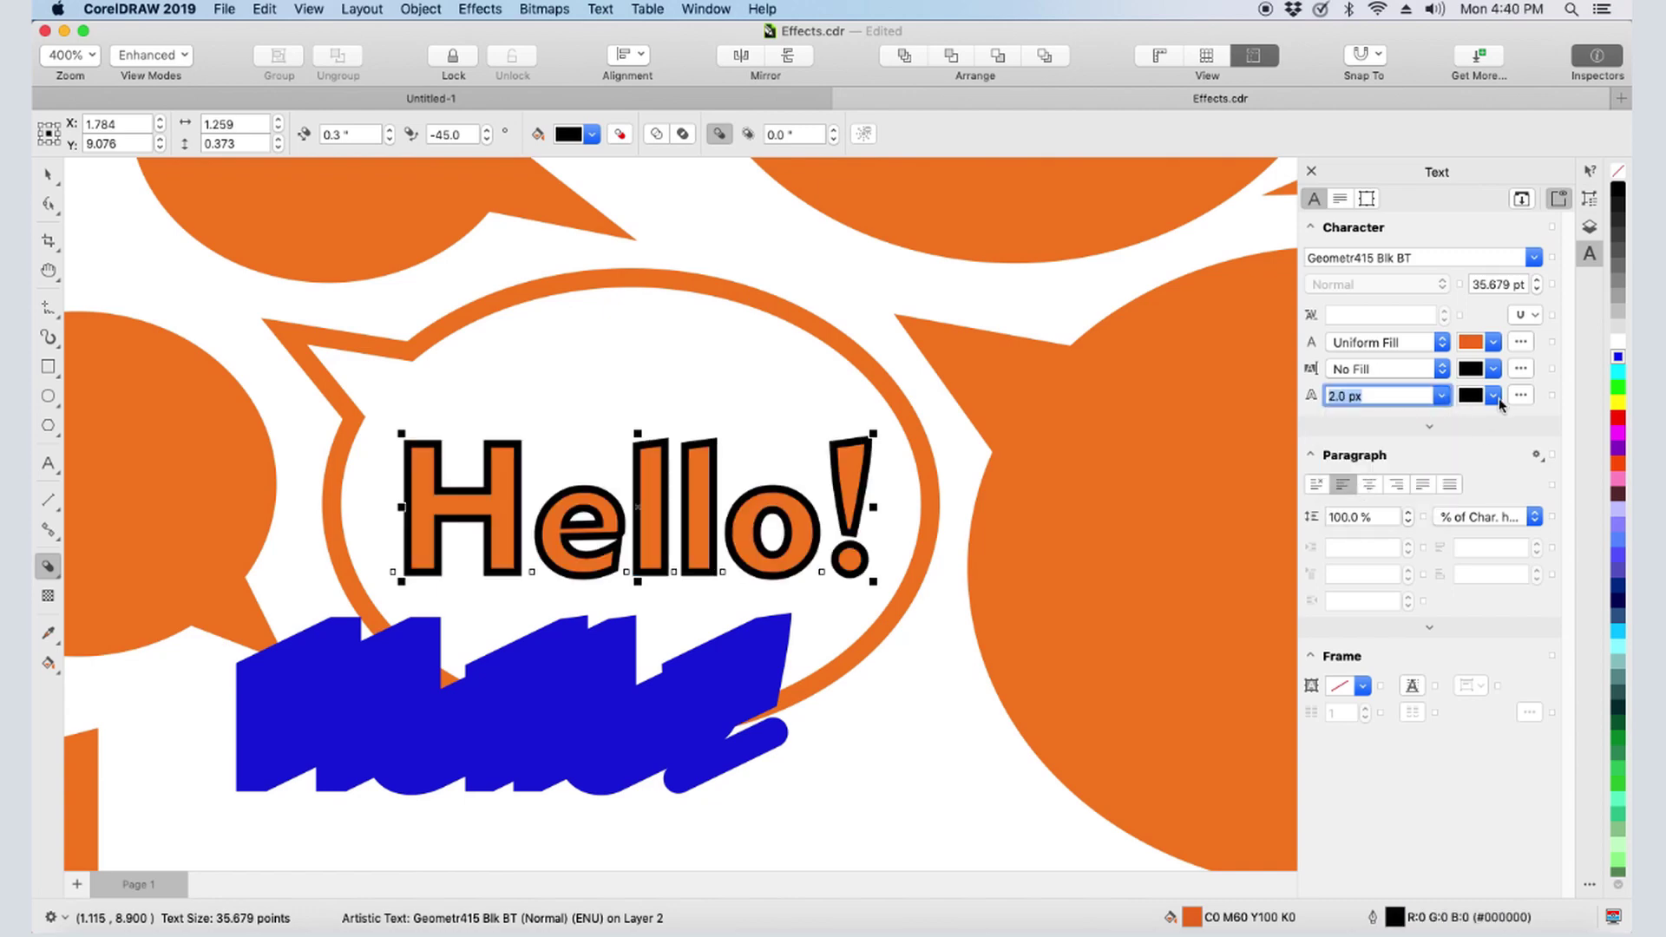
{"action": "left_click", "coordinate": [1494, 396]}
{"action": "left_click", "coordinate": [1282, 343]}
{"action": "left_click", "coordinate": [1352, 232]}
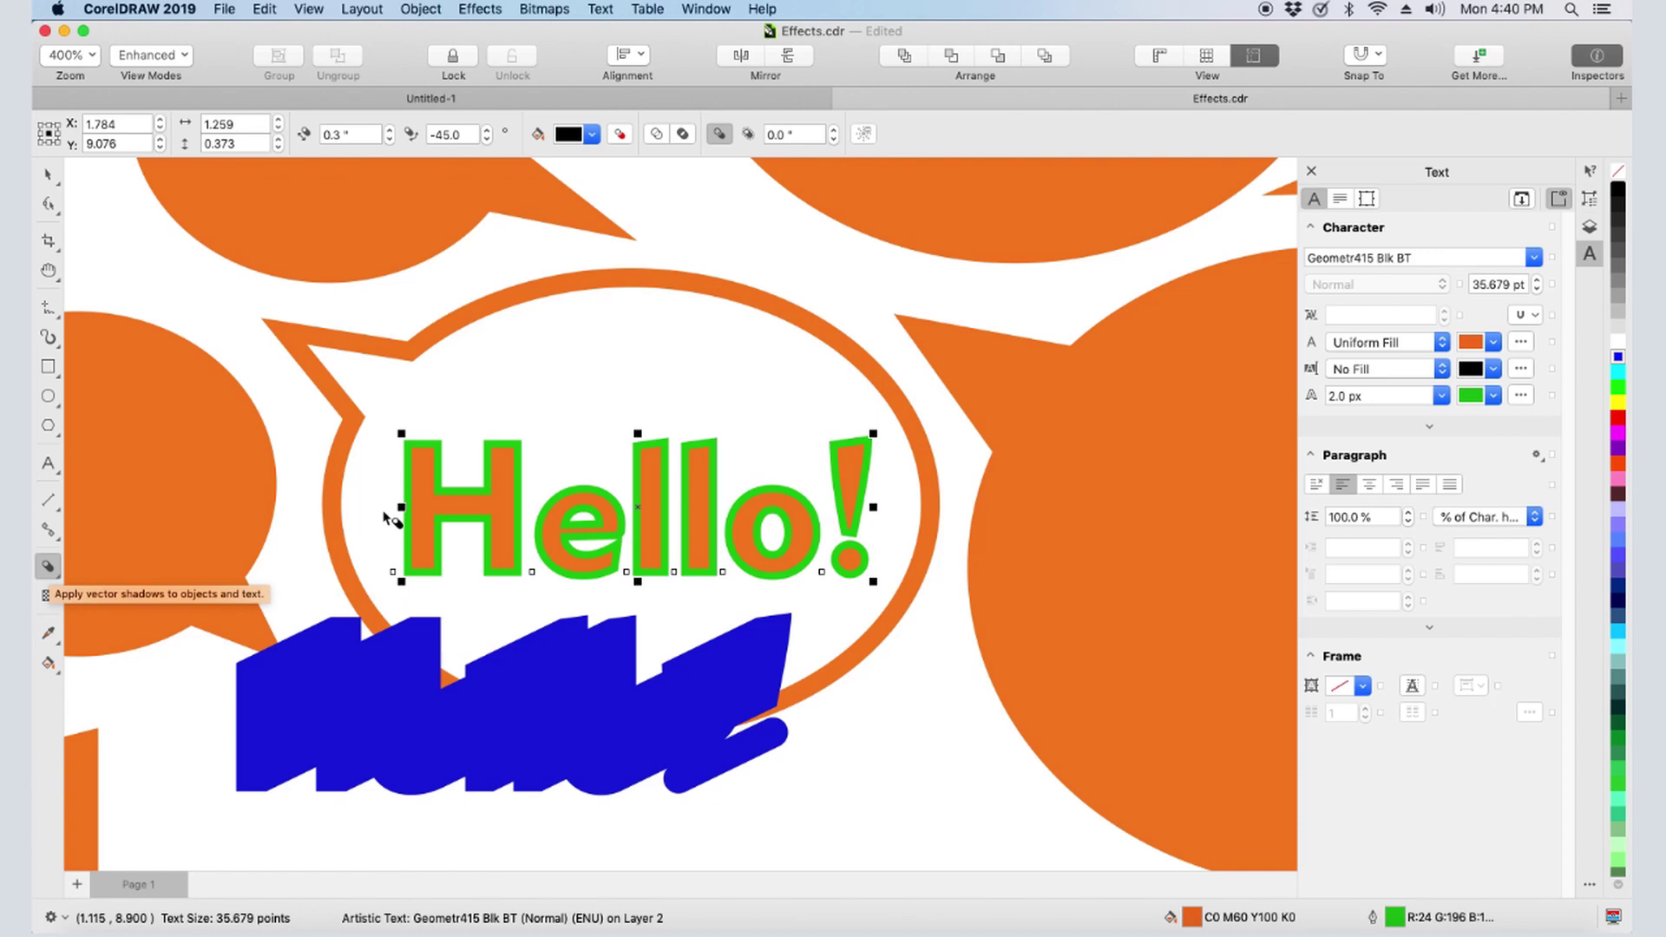
- Add a block shadow about 0.135 inches deep at about 140° to the outlined text and turn off generating it from the outline
{"action": "left_click_drag", "start_coordinate": [478, 501], "coordinate": [602, 479]}
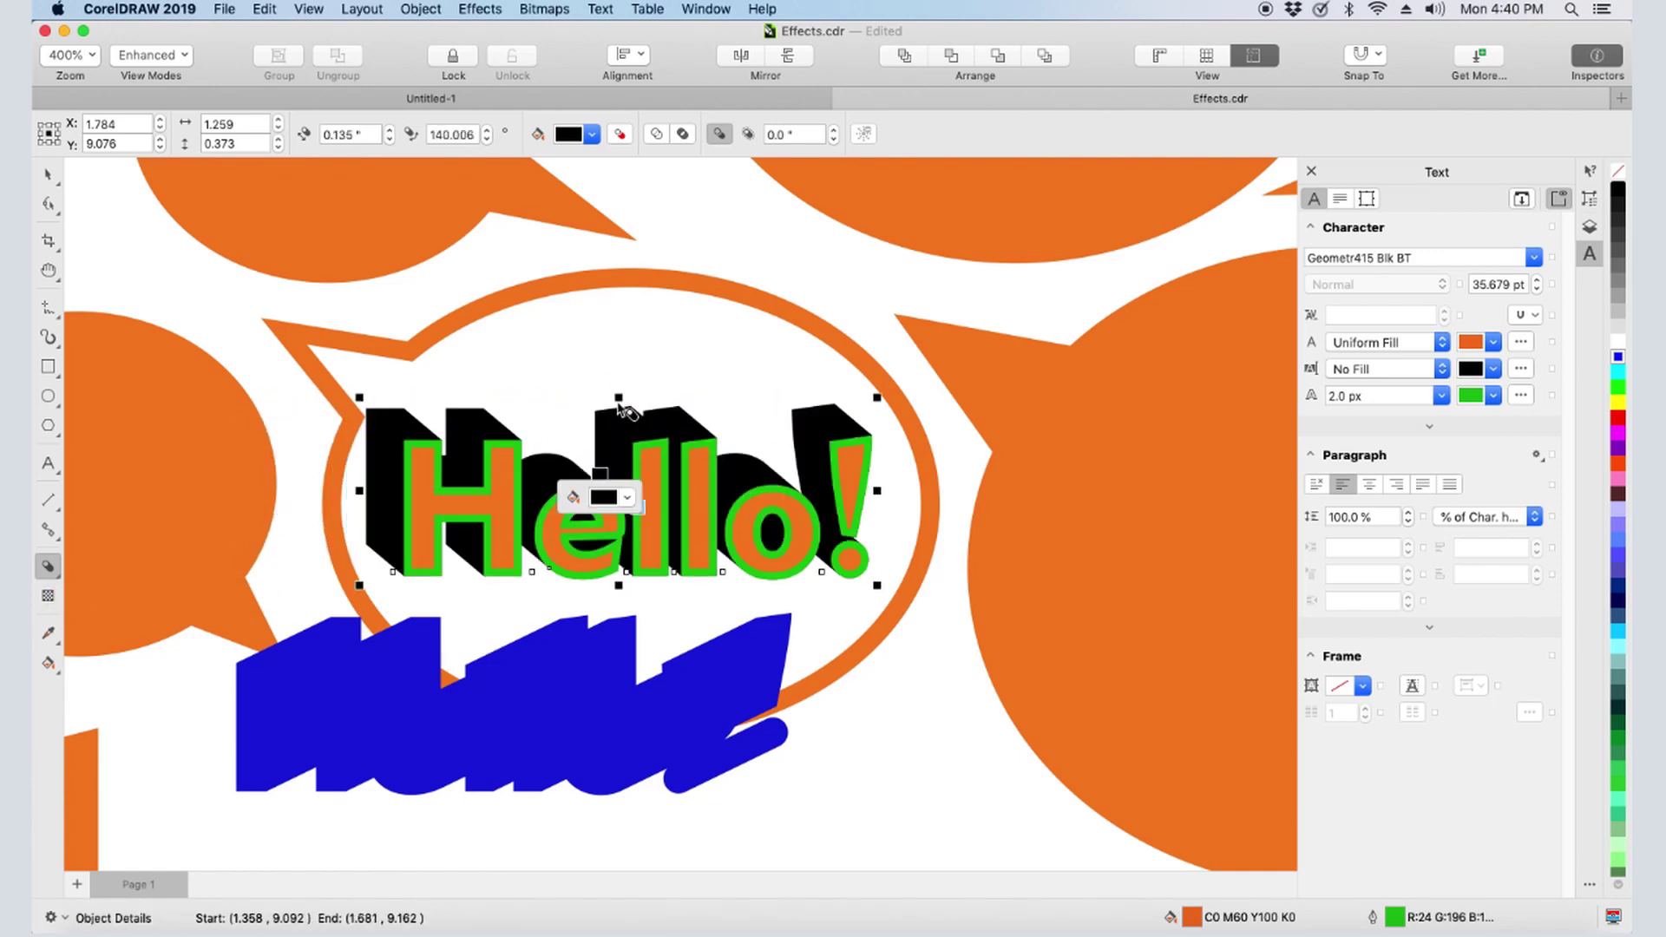
{"action": "left_click", "coordinate": [718, 134]}
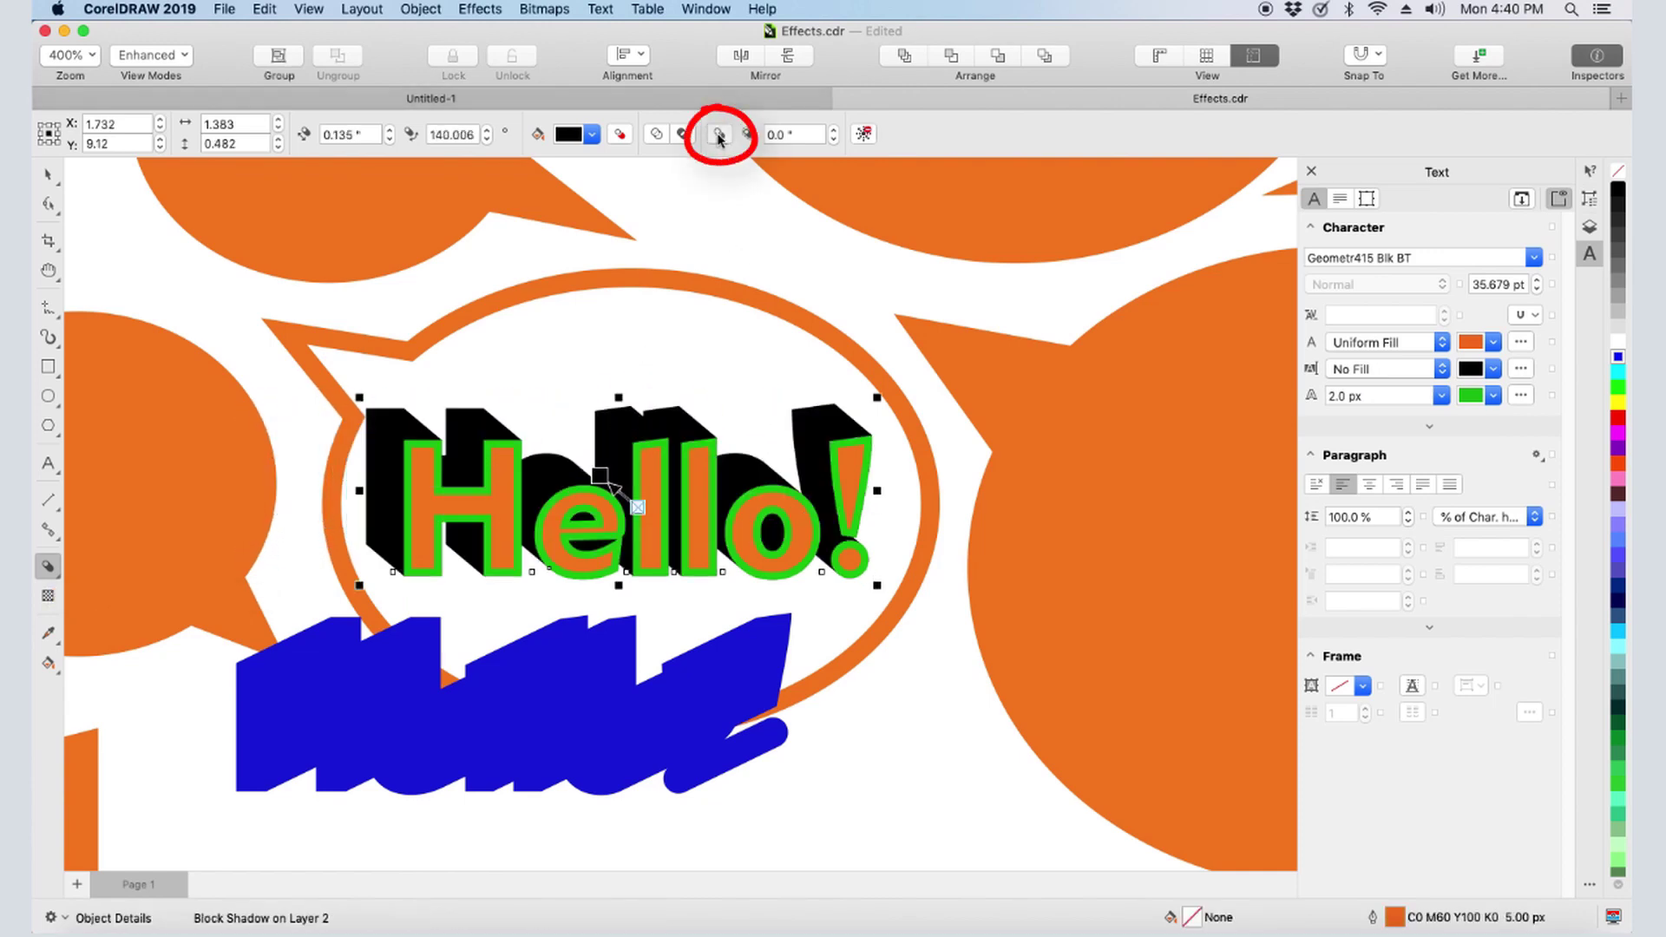
{"action": "left_click", "coordinate": [725, 204]}
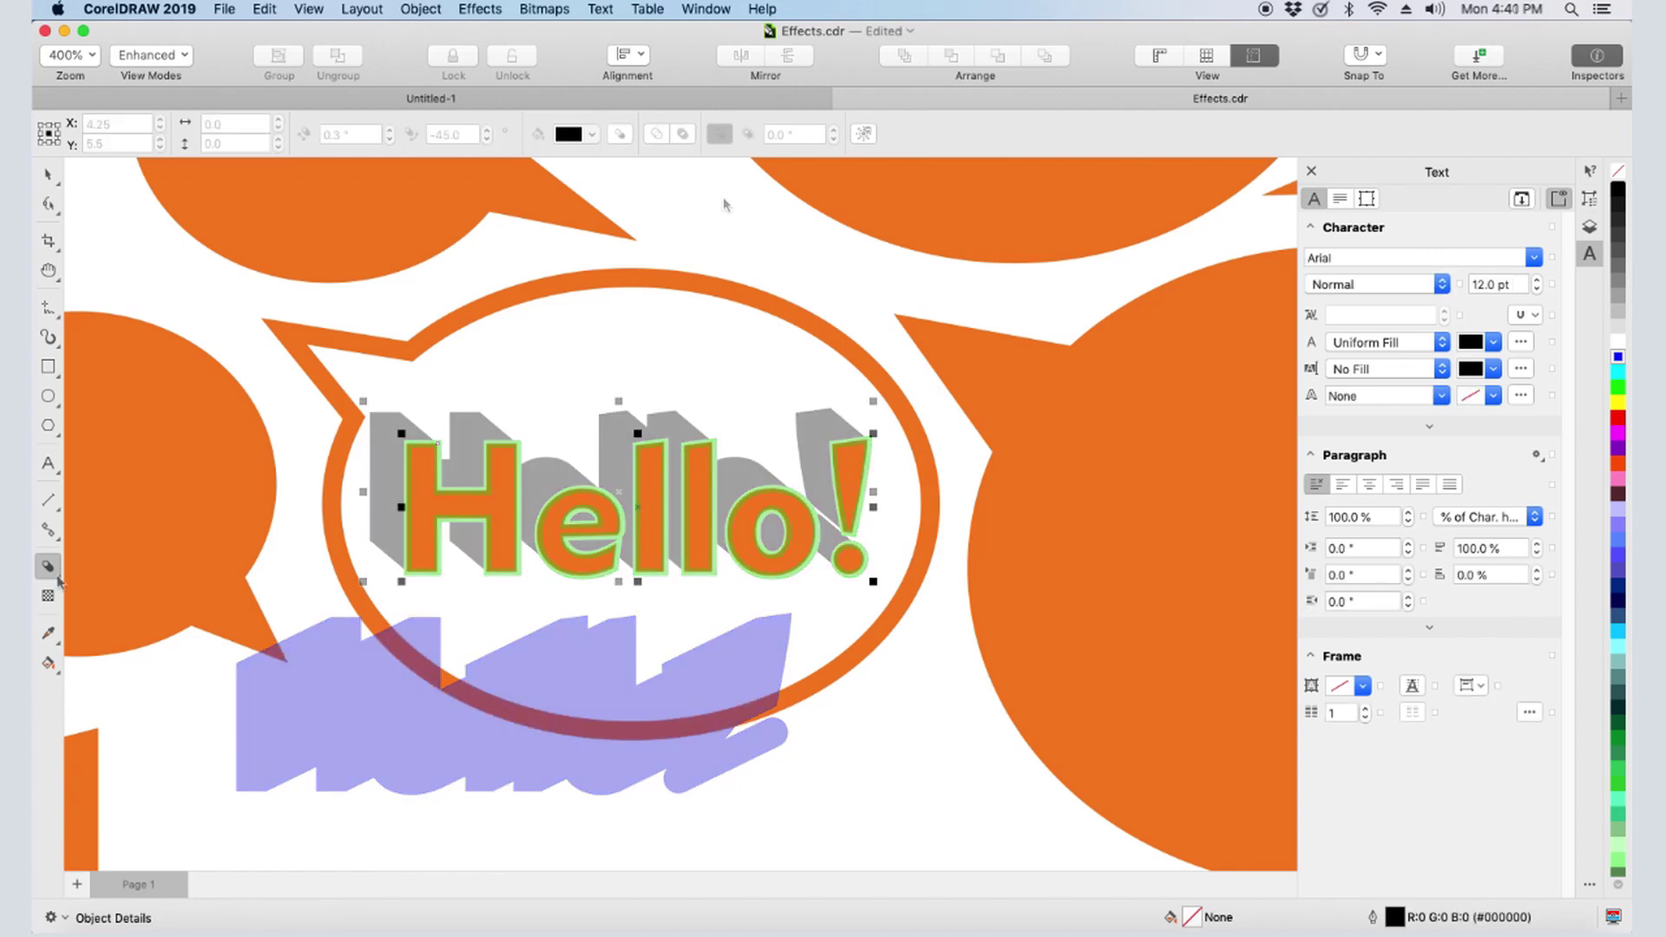
- Add a drop shadow to the "Hello!" text, cast from the middle of its base toward the upper right at about 27°
{"action": "left_click", "coordinate": [58, 582]}
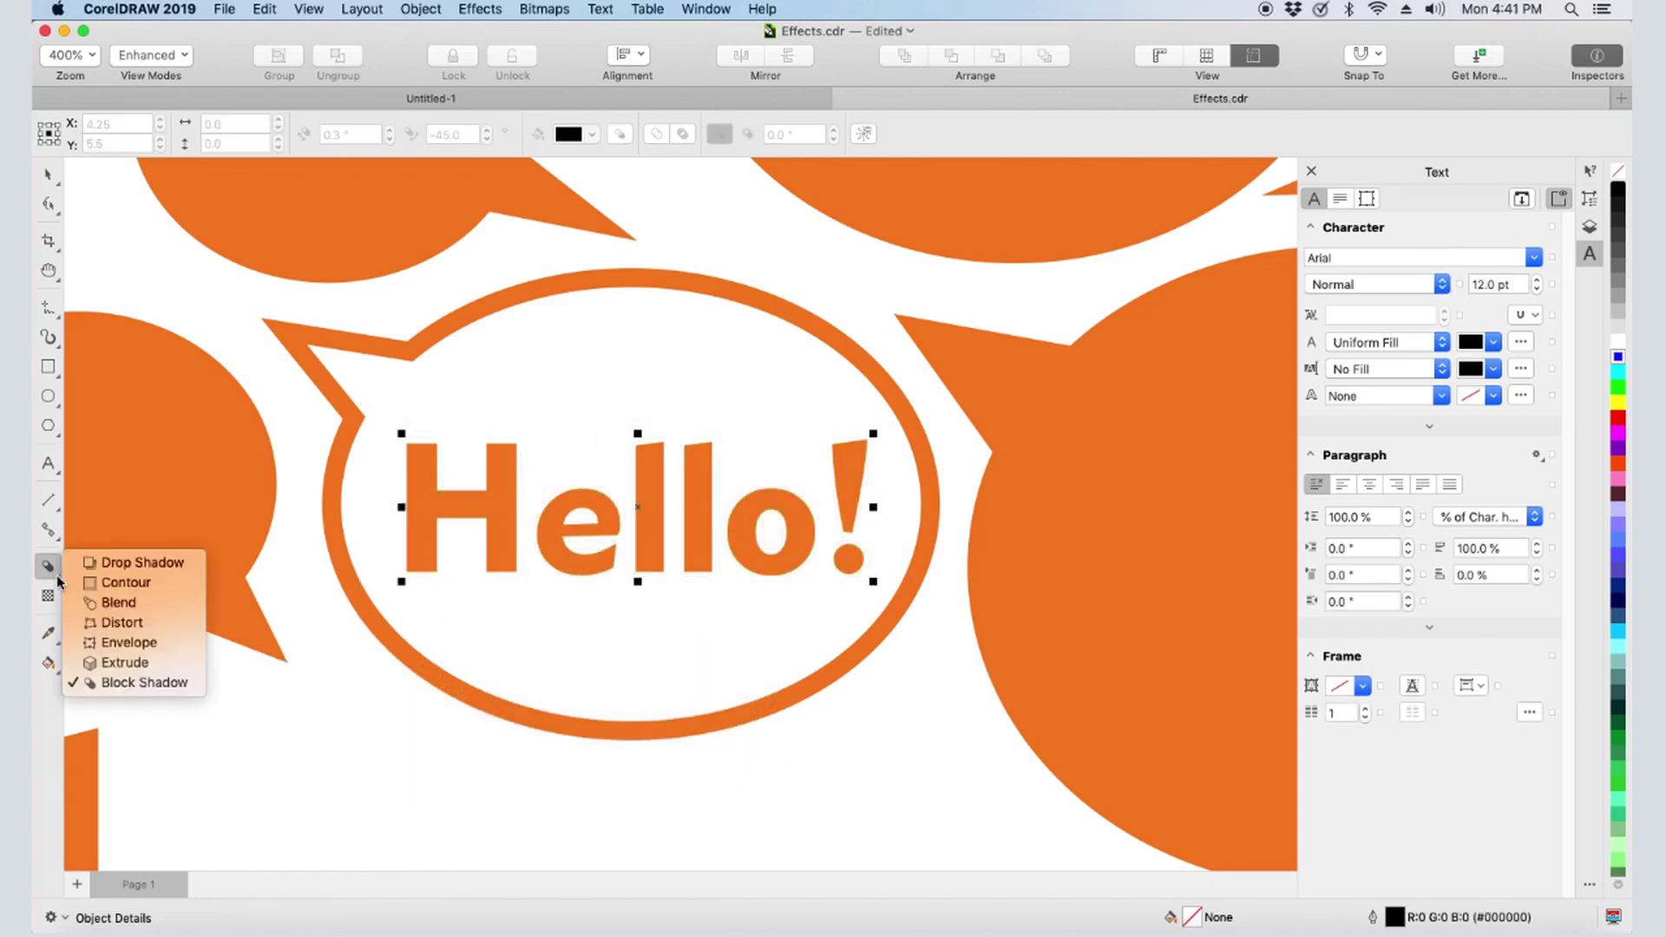
{"action": "left_click", "coordinate": [105, 566]}
{"action": "left_click", "coordinate": [423, 513]}
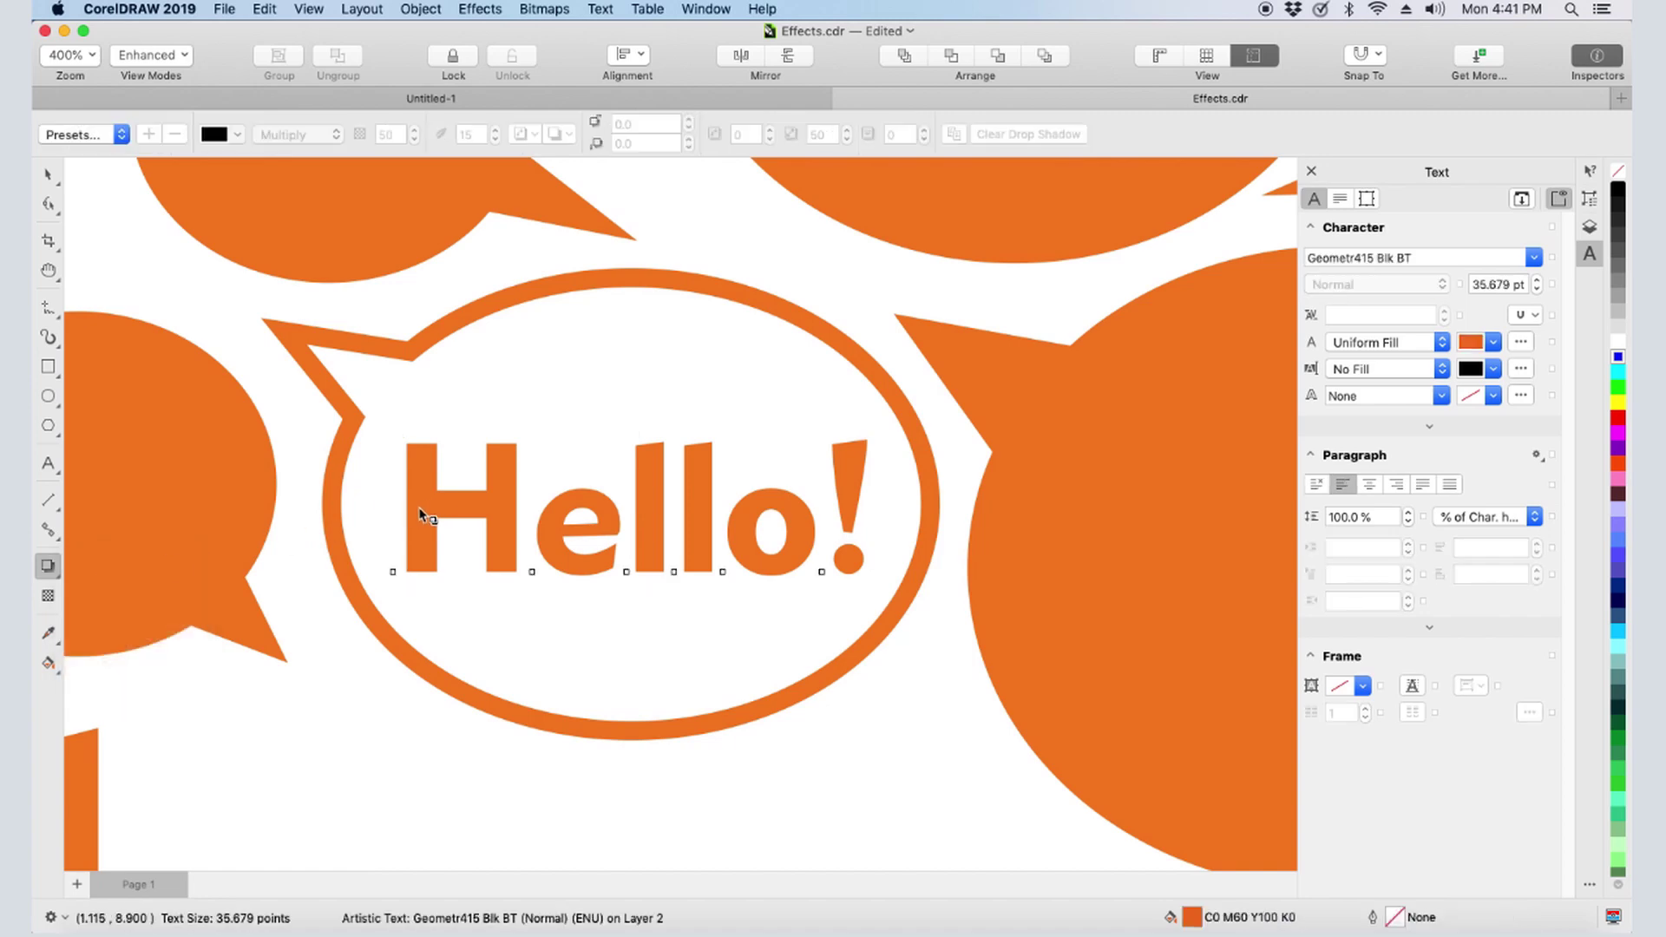
{"action": "left_click_drag", "start_coordinate": [413, 503], "coordinate": [634, 432]}
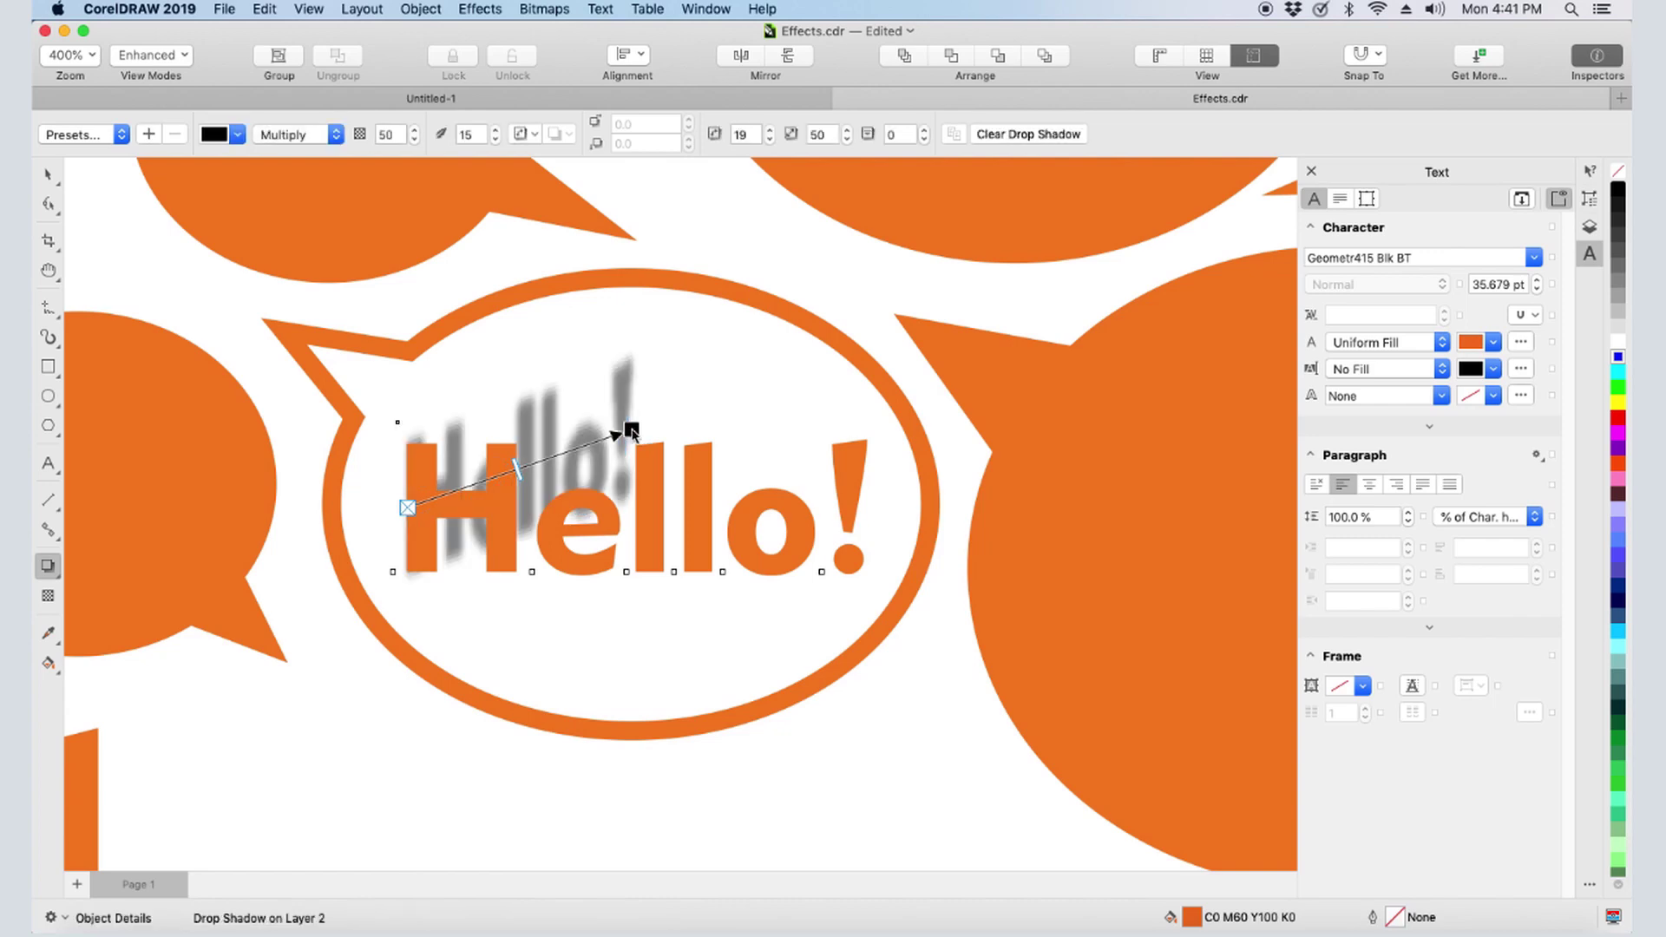
{"action": "left_click_drag", "start_coordinate": [408, 507], "coordinate": [638, 575]}
{"action": "left_click_drag", "start_coordinate": [854, 496], "coordinate": [814, 487]}
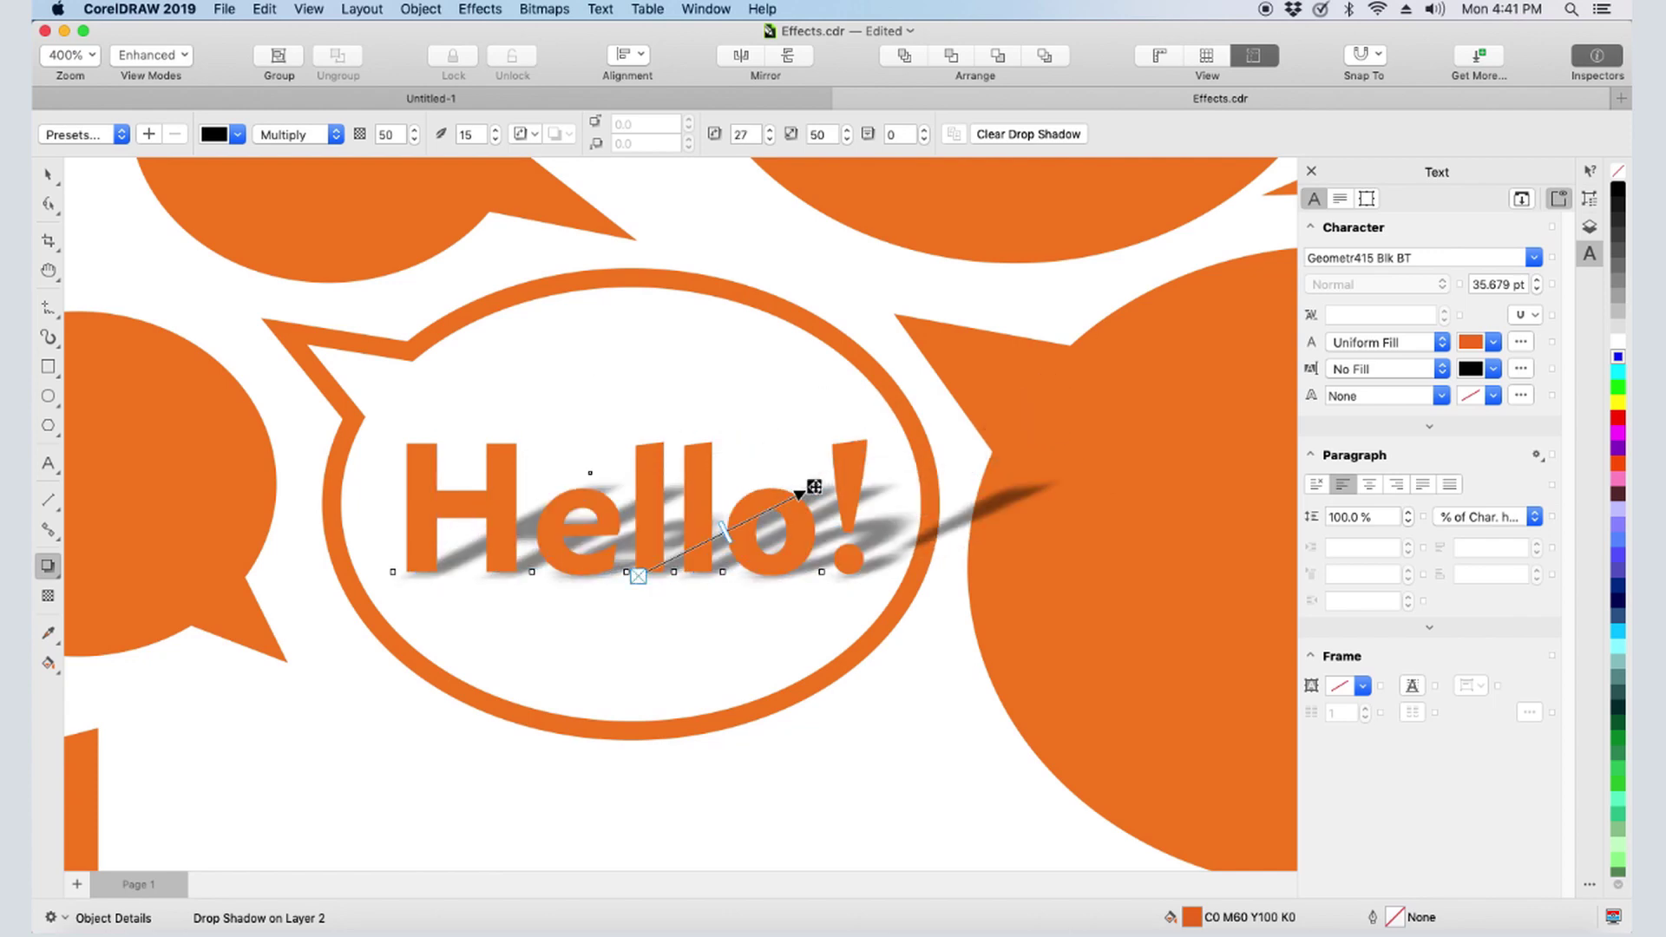
- Set the text's drop shadow opacity to 37 and its feathering to 15, keeping Gaussian Blur as the feather direction
{"action": "mouse_move", "coordinate": [725, 536]}
{"action": "left_mouse_down"}
{"action": "mouse_move", "coordinate": [765, 517]}
{"action": "mouse_move", "coordinate": [704, 547]}
{"action": "left_mouse_up"}
{"action": "left_click", "coordinate": [495, 139]}
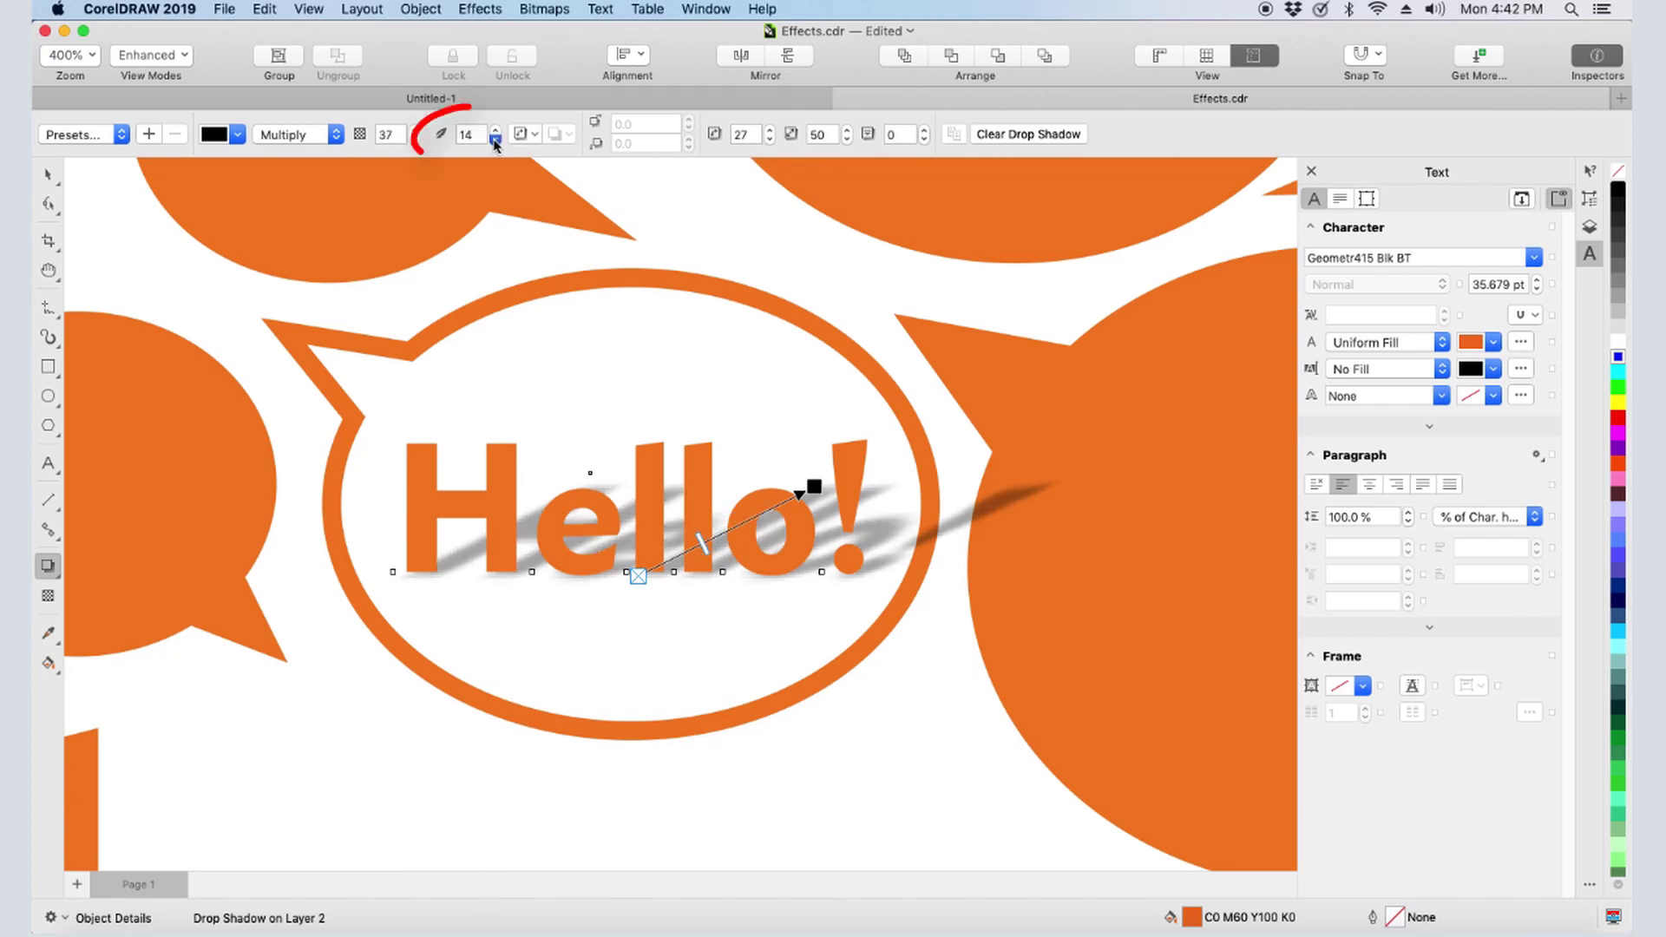
{"action": "left_click", "coordinate": [495, 139]}
{"action": "left_click", "coordinate": [495, 139]}
{"action": "left_click", "coordinate": [496, 129]}
{"action": "left_click", "coordinate": [497, 130]}
{"action": "left_click", "coordinate": [496, 129]}
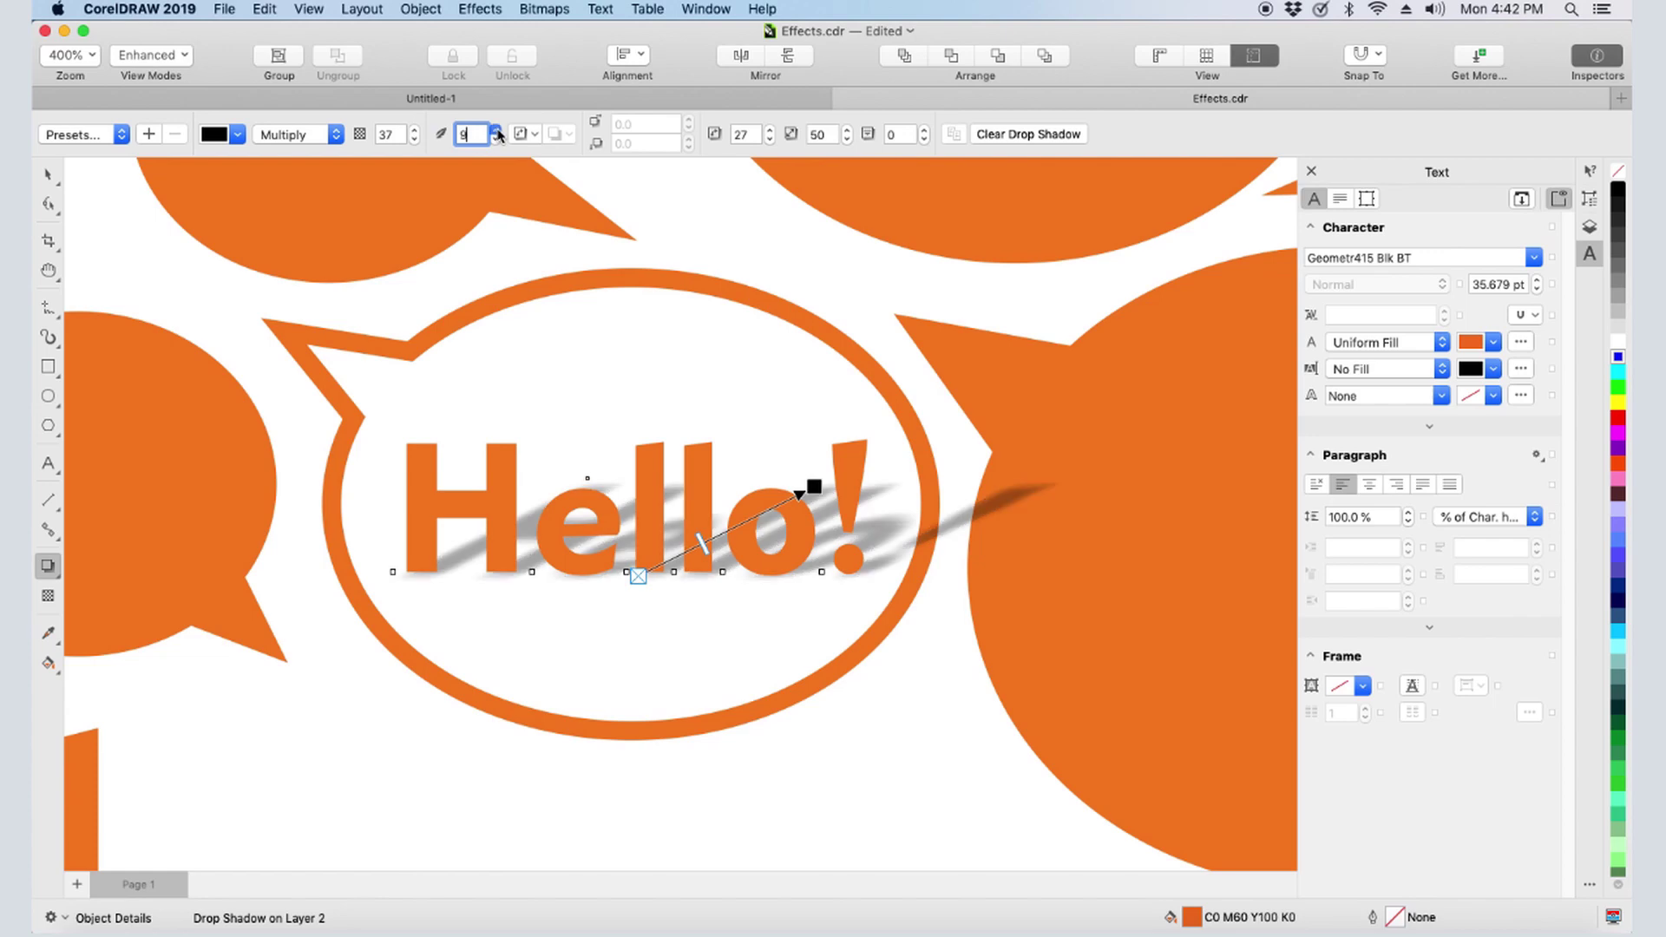
{"action": "left_click", "coordinate": [536, 135]}
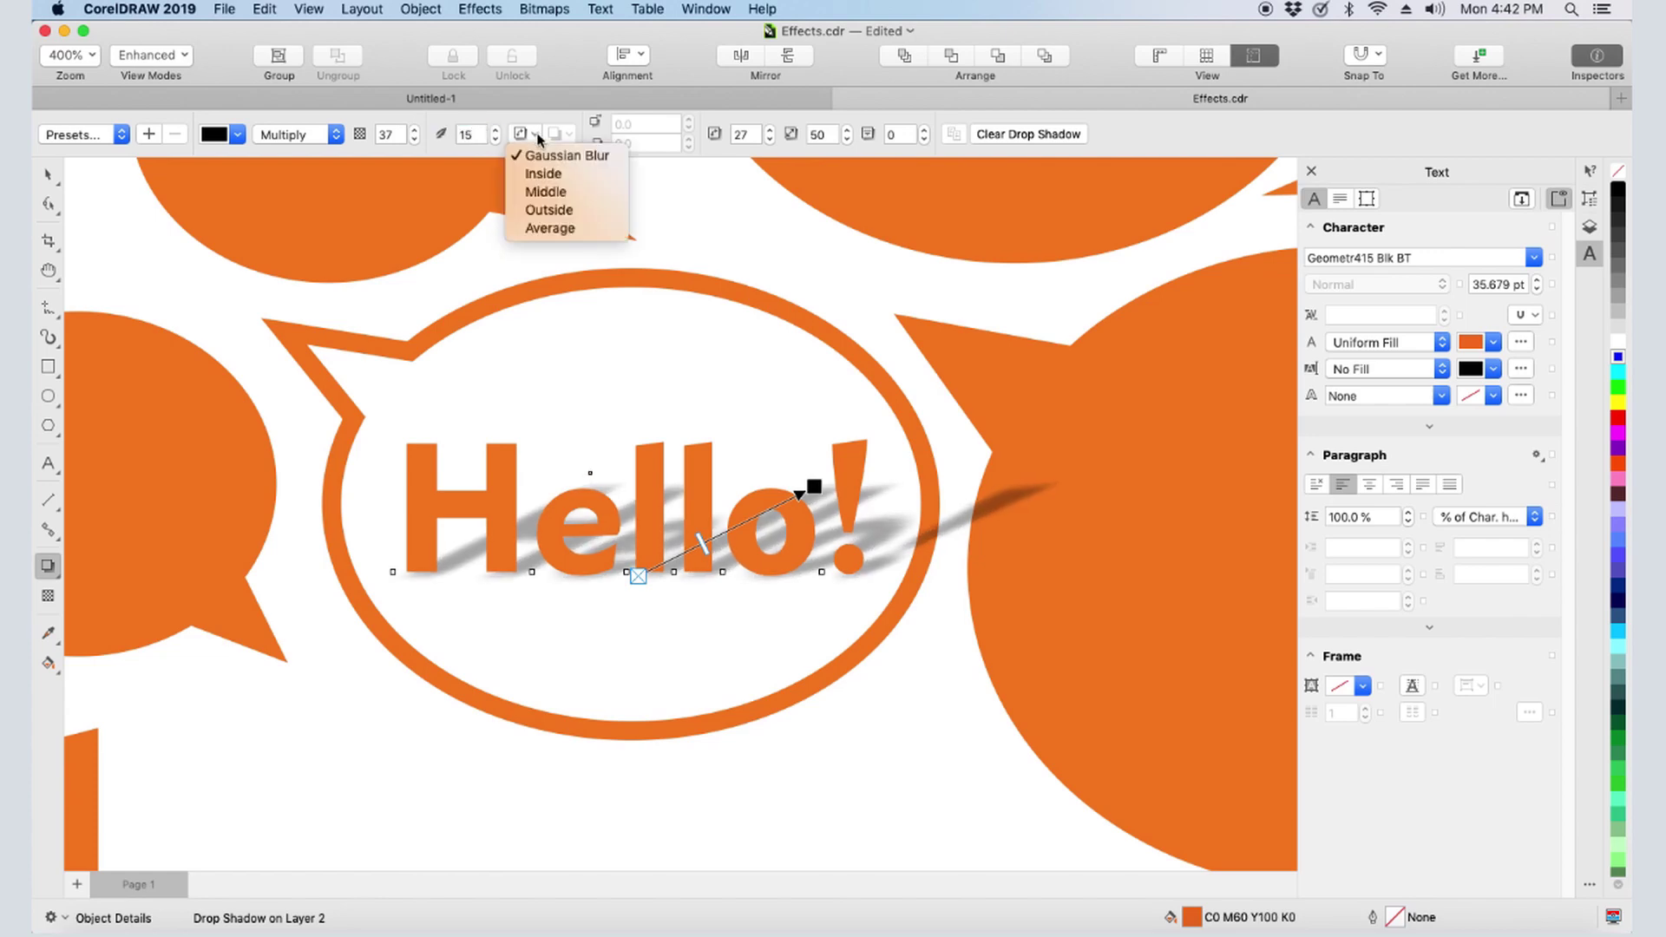
{"action": "left_click", "coordinate": [537, 135]}
- Colour the drop shadow olive yellow, about #C7BA44, and keep Multiply as its merge mode
{"action": "left_click", "coordinate": [238, 135]}
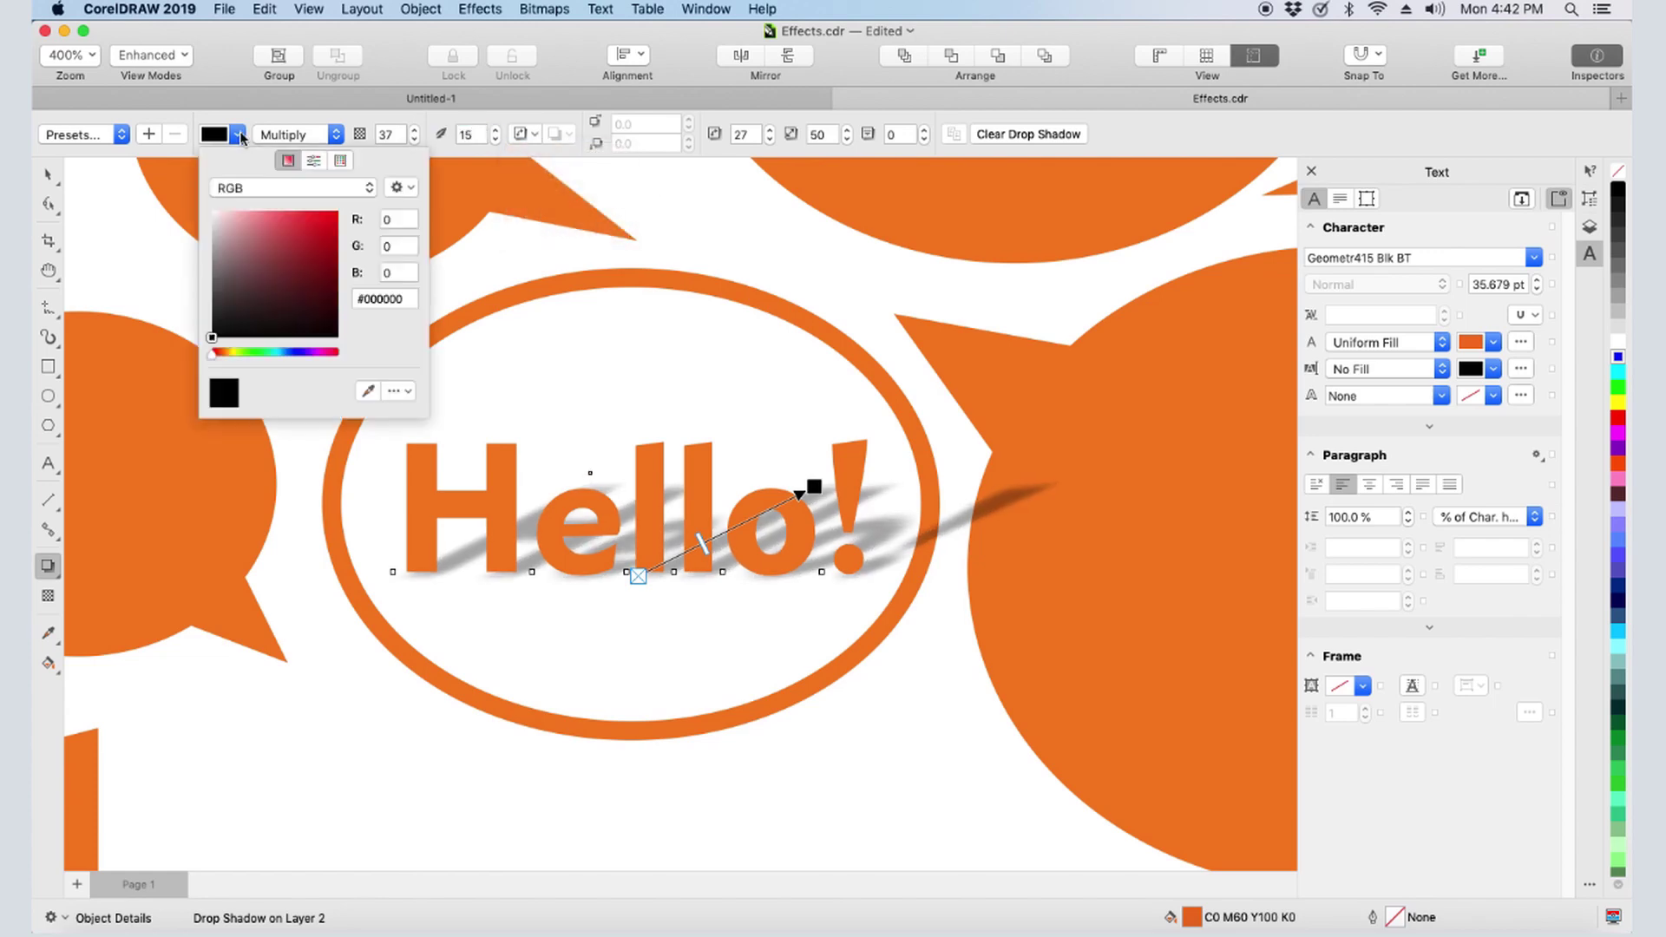
{"action": "left_click", "coordinate": [230, 352]}
{"action": "left_click_drag", "start_coordinate": [330, 235], "coordinate": [296, 239]}
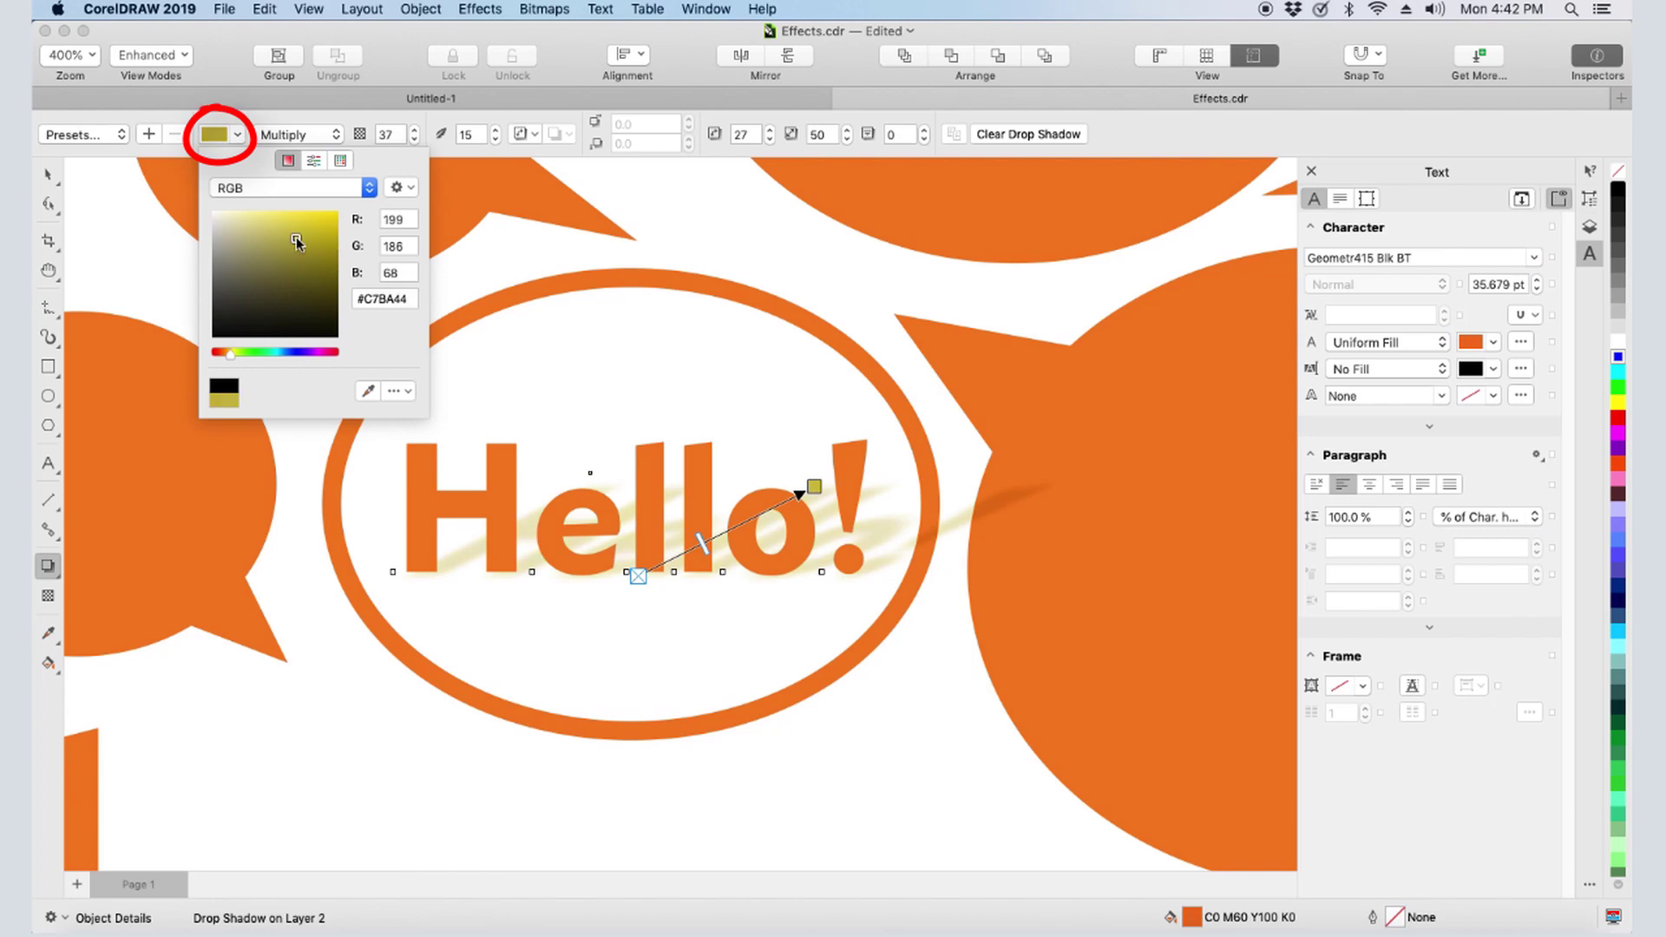
{"action": "left_click", "coordinate": [334, 137]}
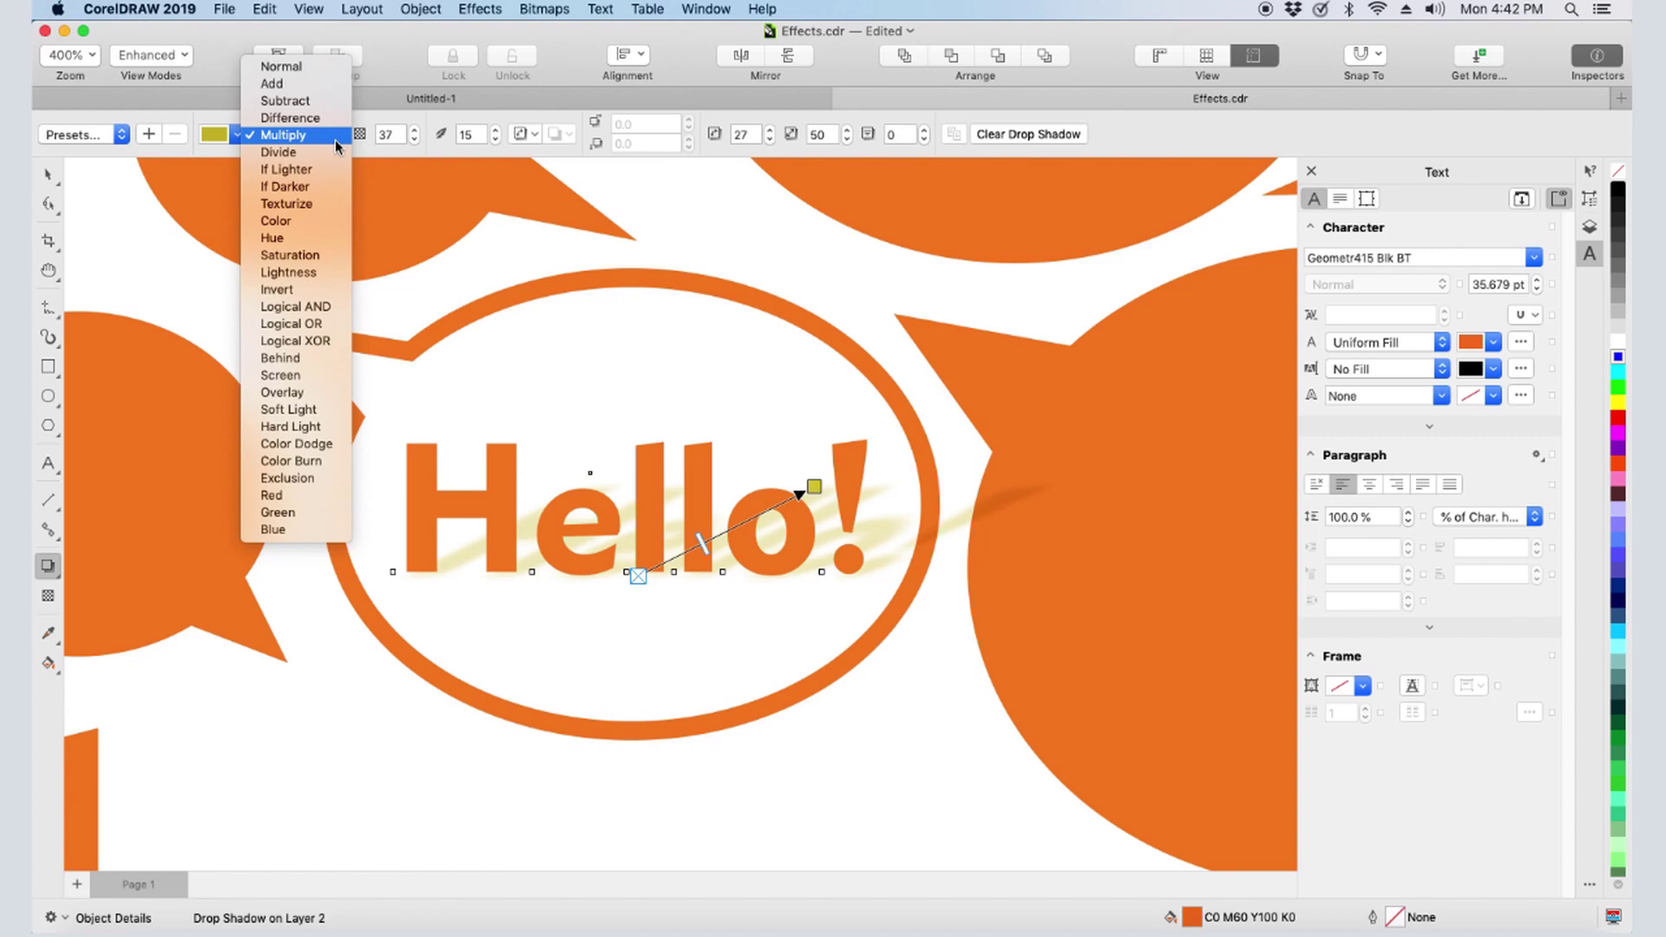
{"action": "left_click", "coordinate": [335, 139]}
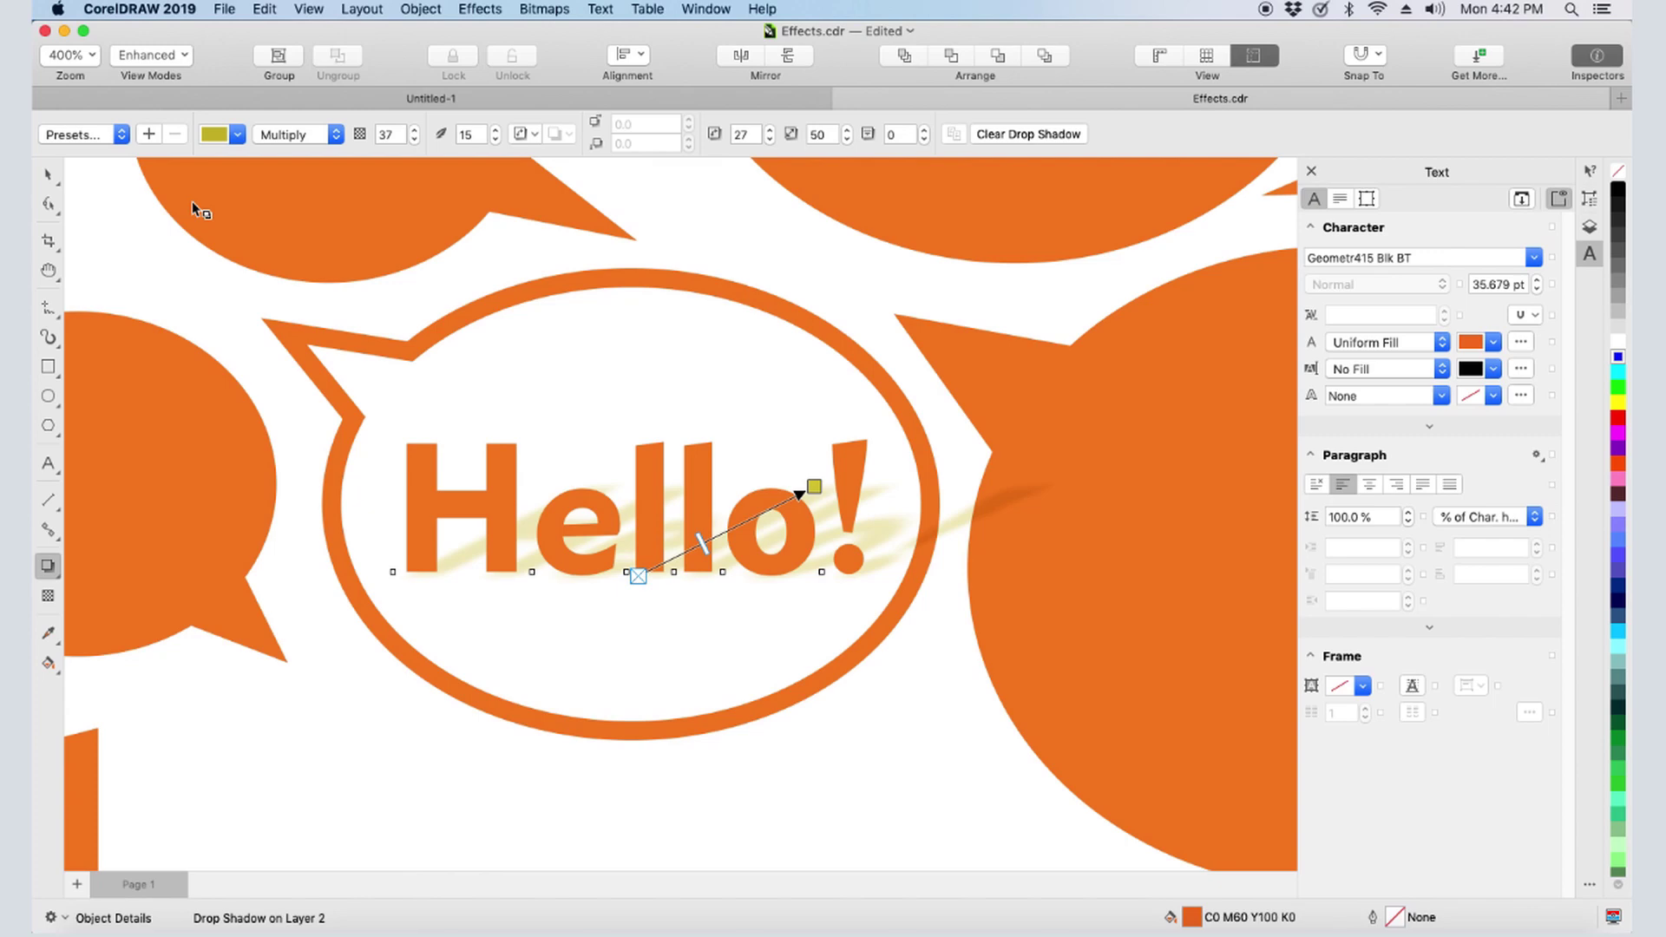
- Convert the outlined speech bubble around "Hello!" to curves and remove its fill
{"action": "left_click", "coordinate": [49, 175]}
{"action": "left_click", "coordinate": [561, 290]}
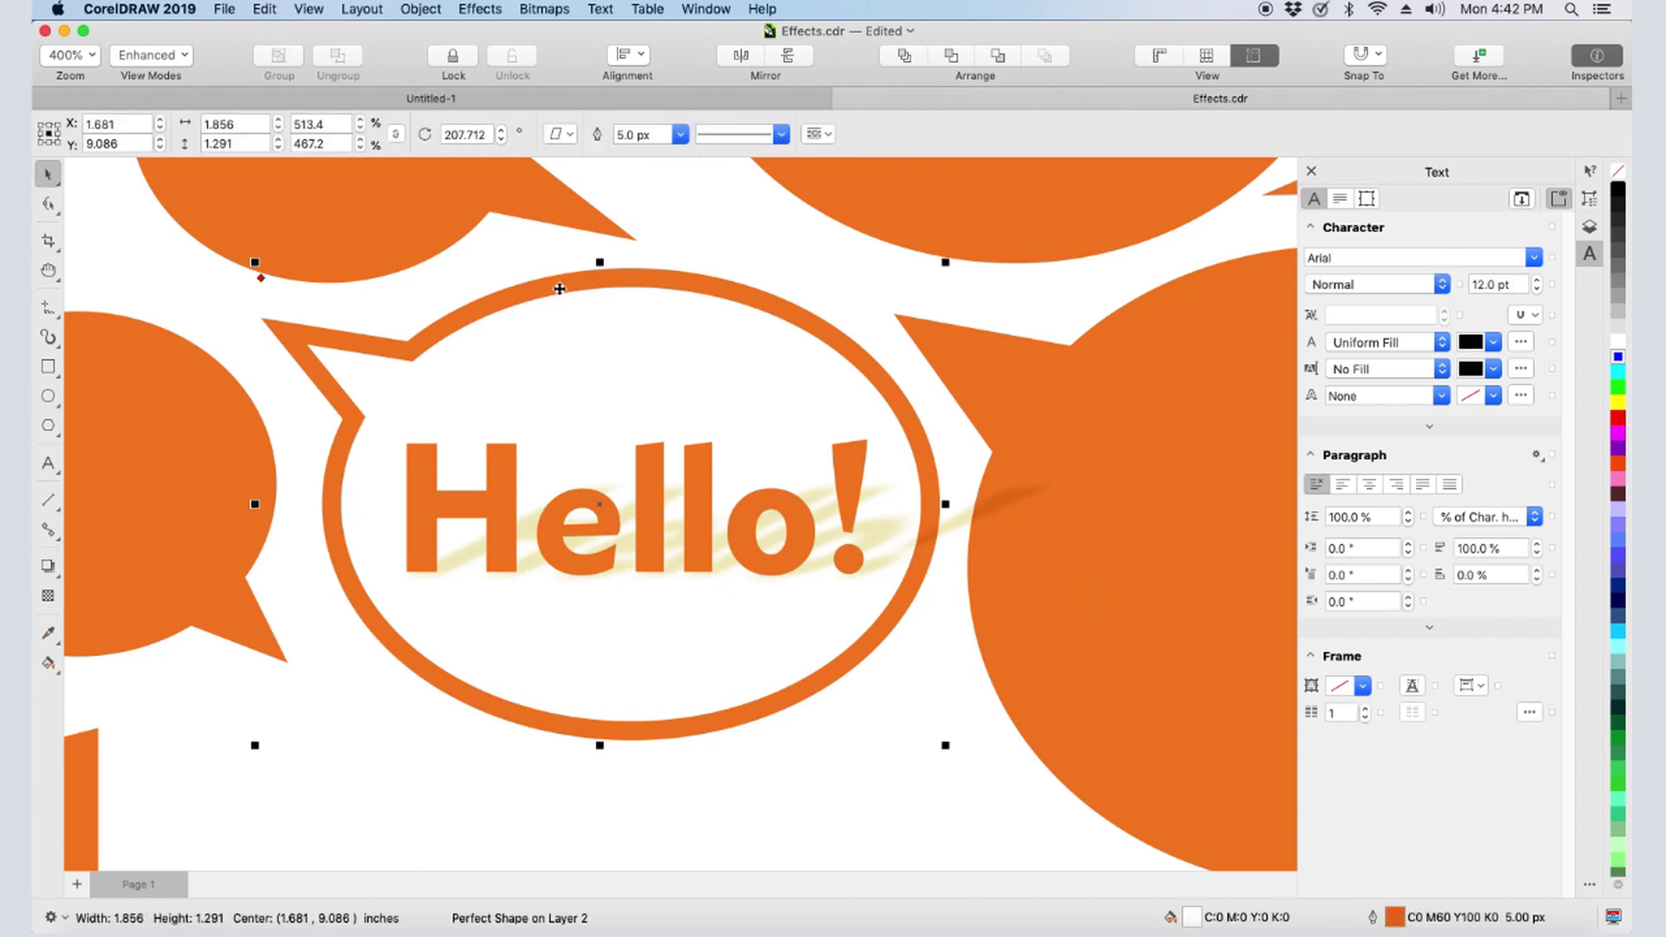
{"action": "right_click", "coordinate": [560, 286]}
{"action": "left_click", "coordinate": [708, 300]}
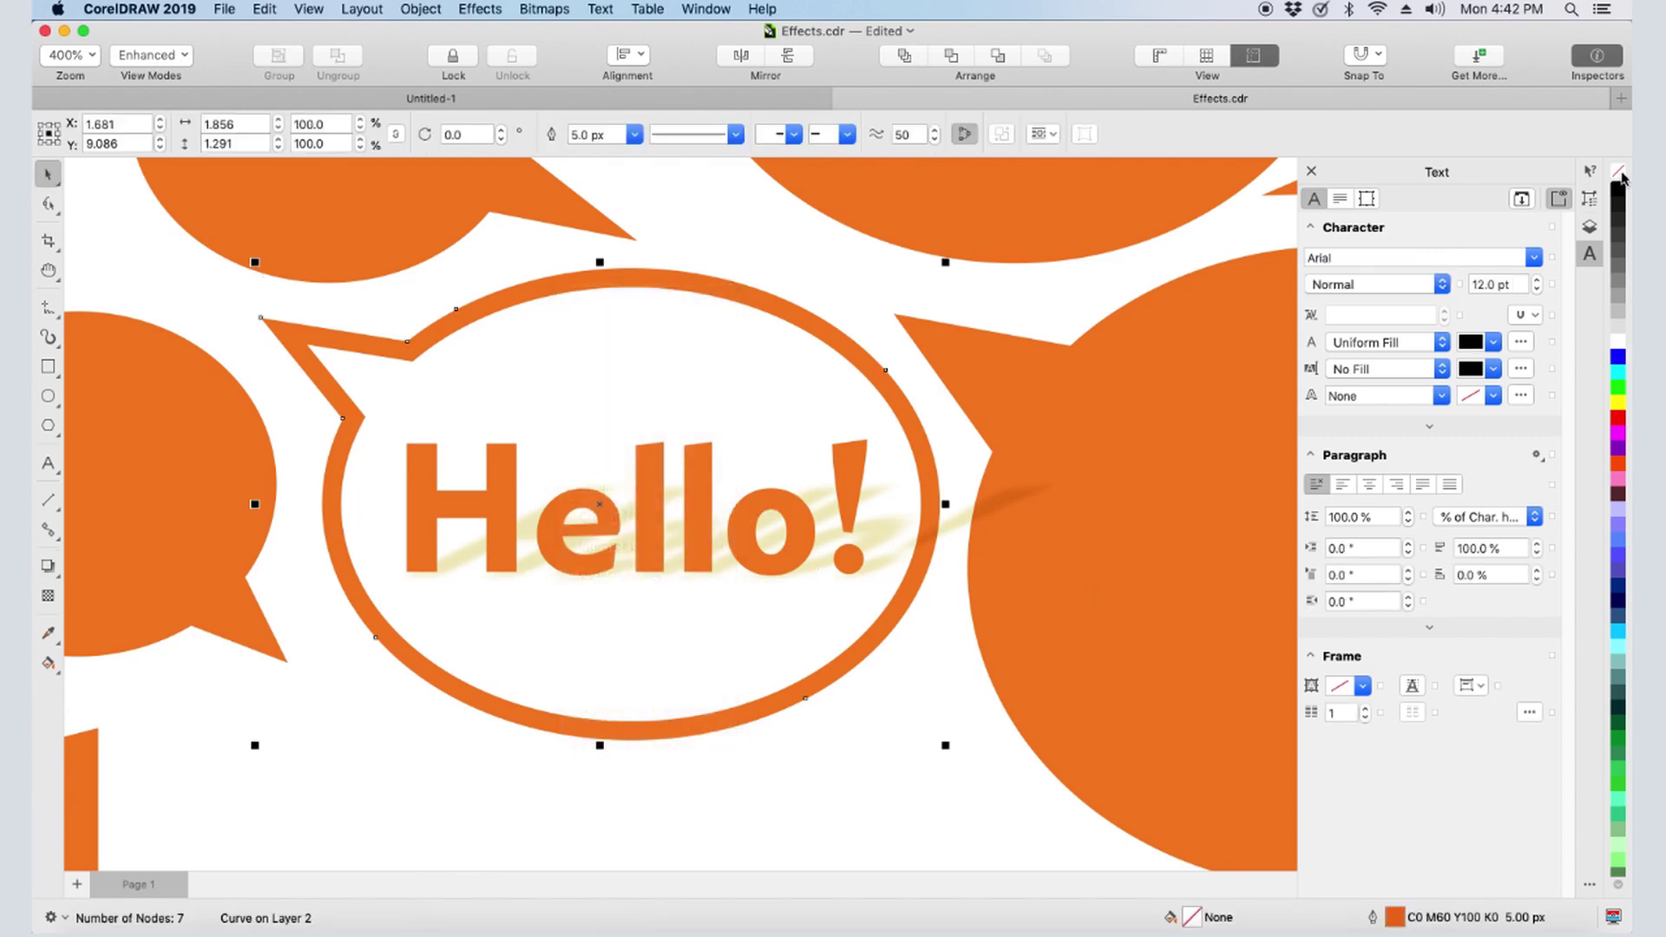
- Copy the drop shadow properties from the "Hello!" text to the speech bubble outline
{"action": "left_click", "coordinate": [47, 568]}
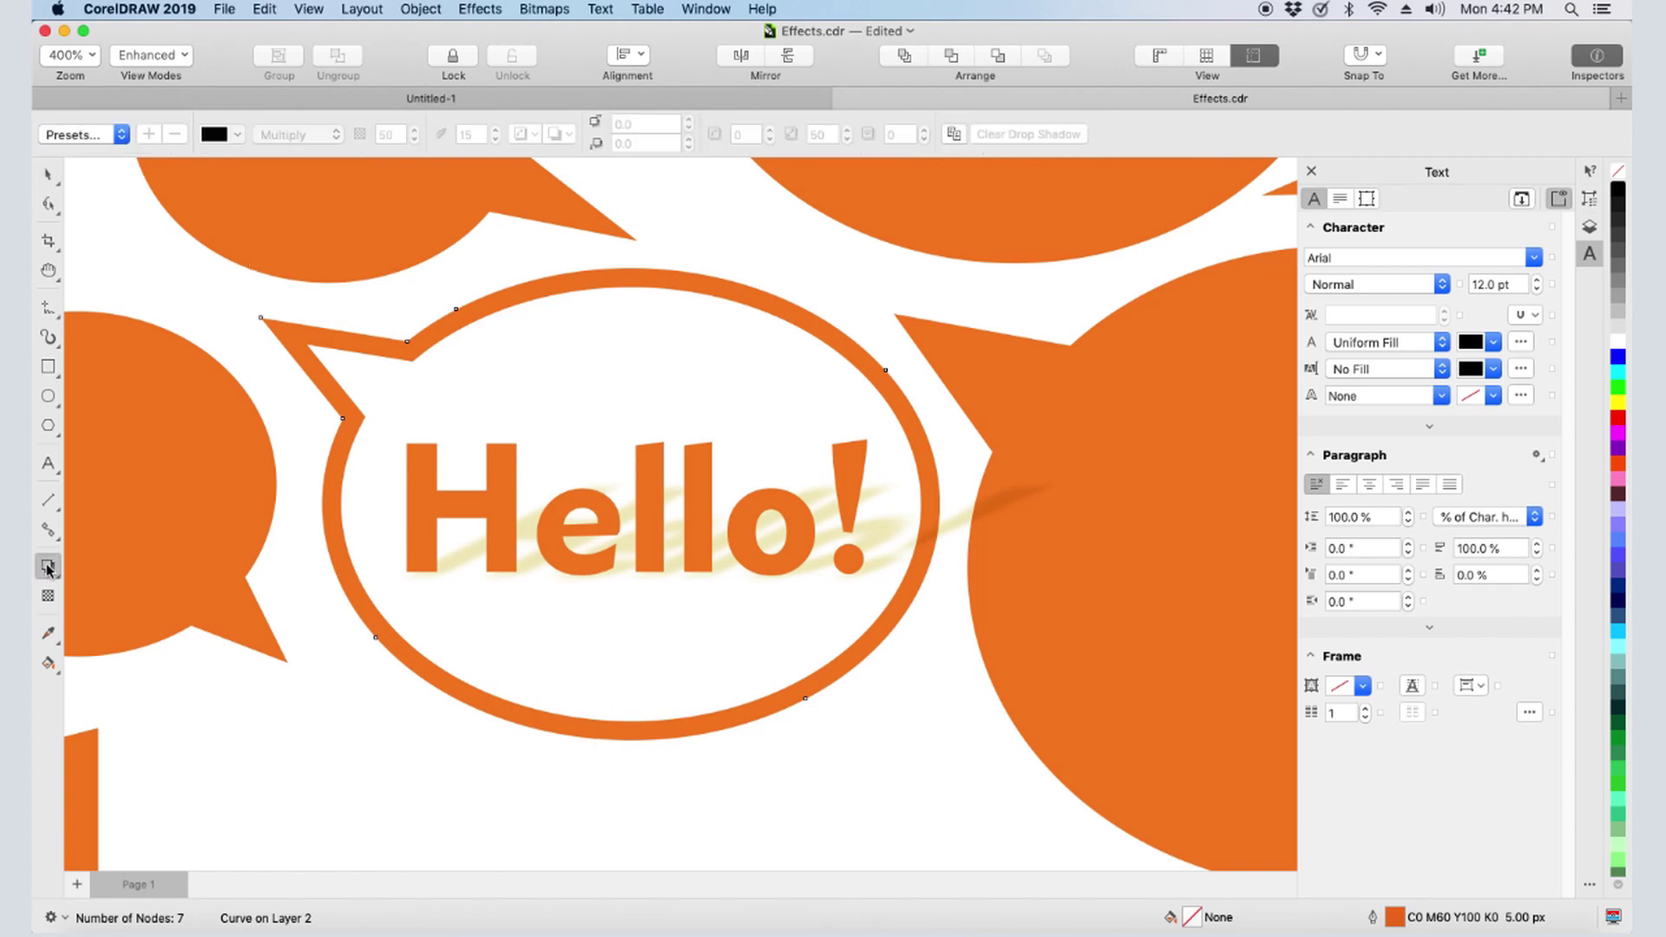
{"action": "left_click", "coordinate": [953, 134]}
{"action": "left_click", "coordinate": [823, 512]}
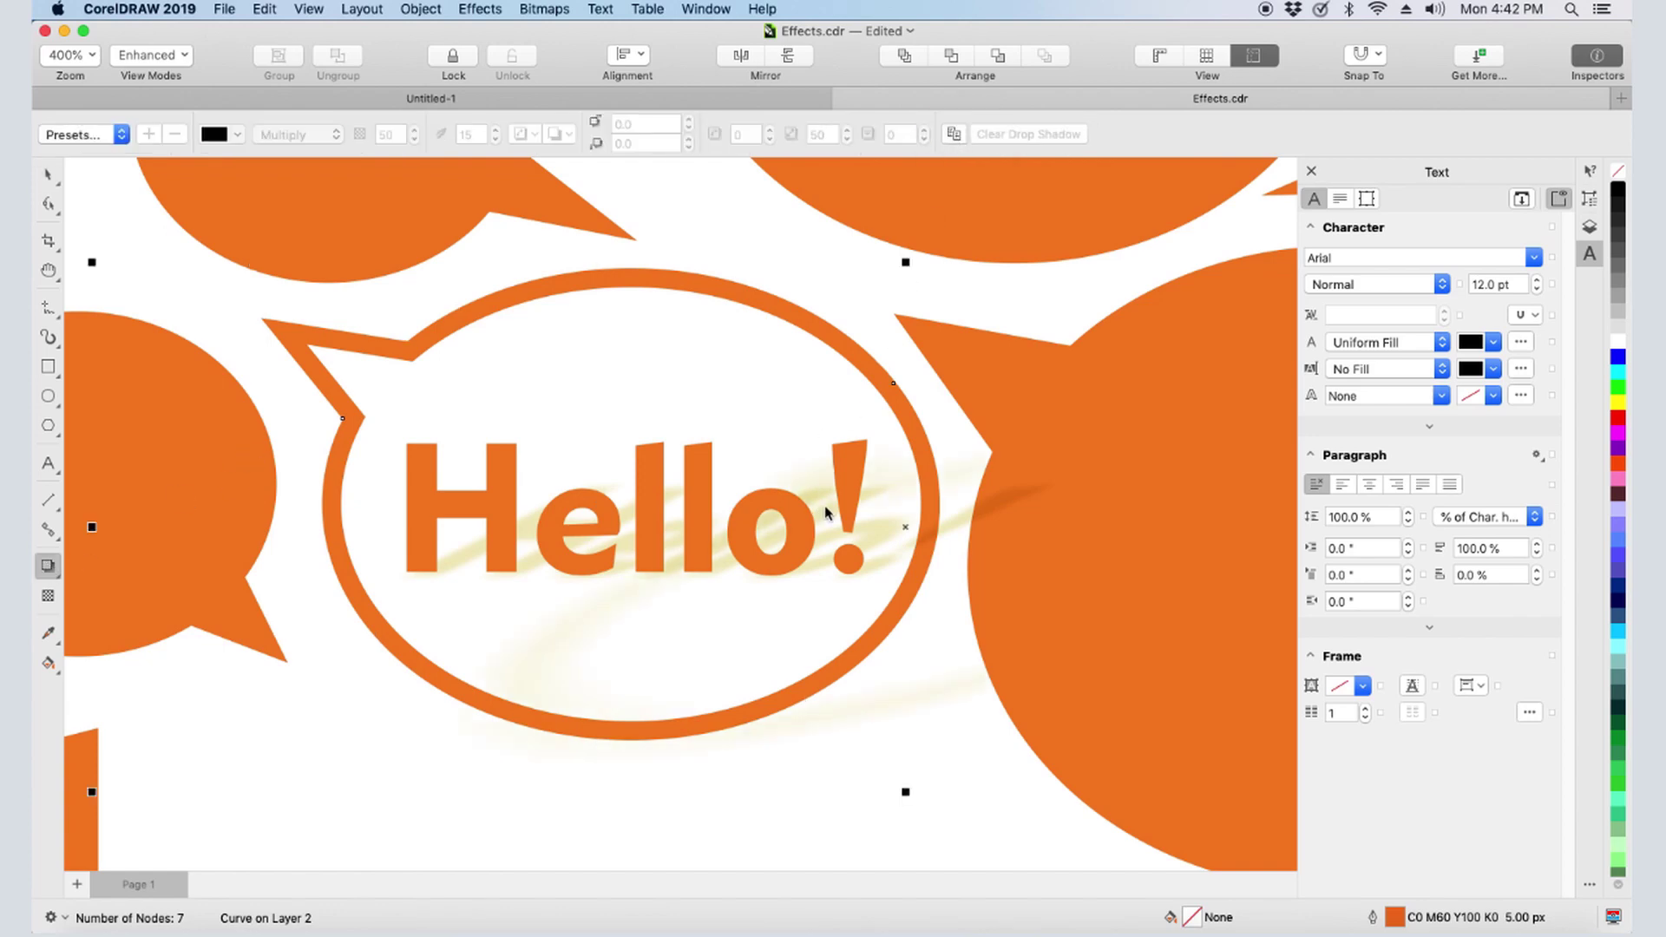
{"action": "left_click", "coordinate": [495, 141]}
{"action": "left_click", "coordinate": [494, 141]}
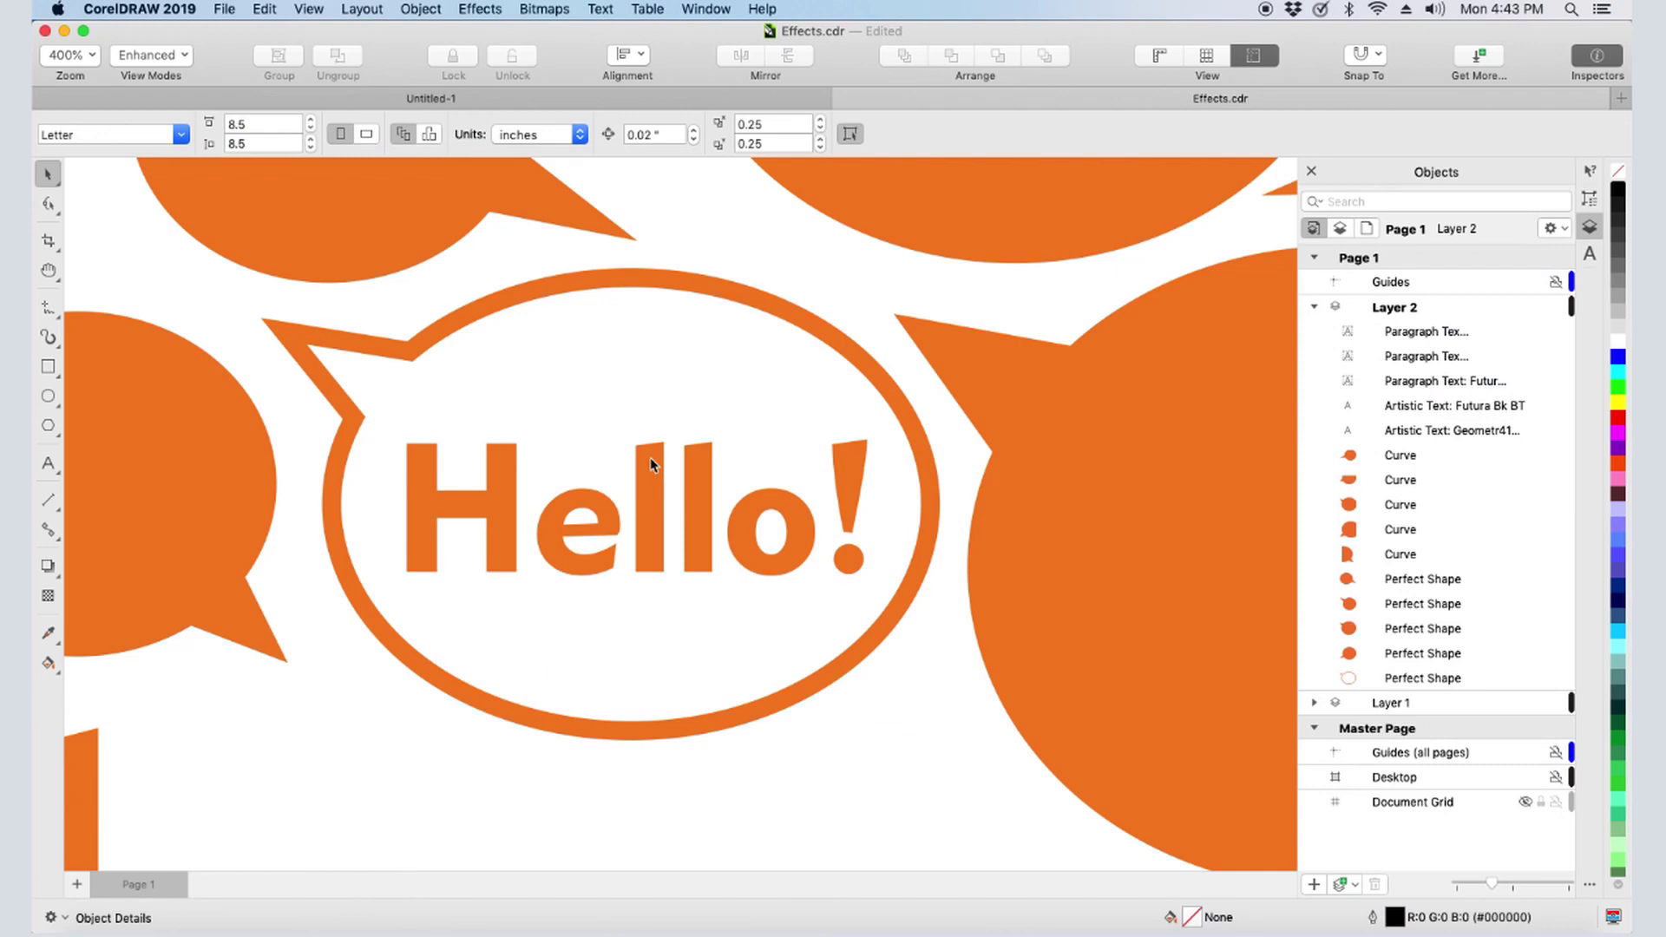
- Convert the "Hello!" text to curves and pull the two upper outer corners of the H outward
{"action": "right_click", "coordinate": [649, 456]}
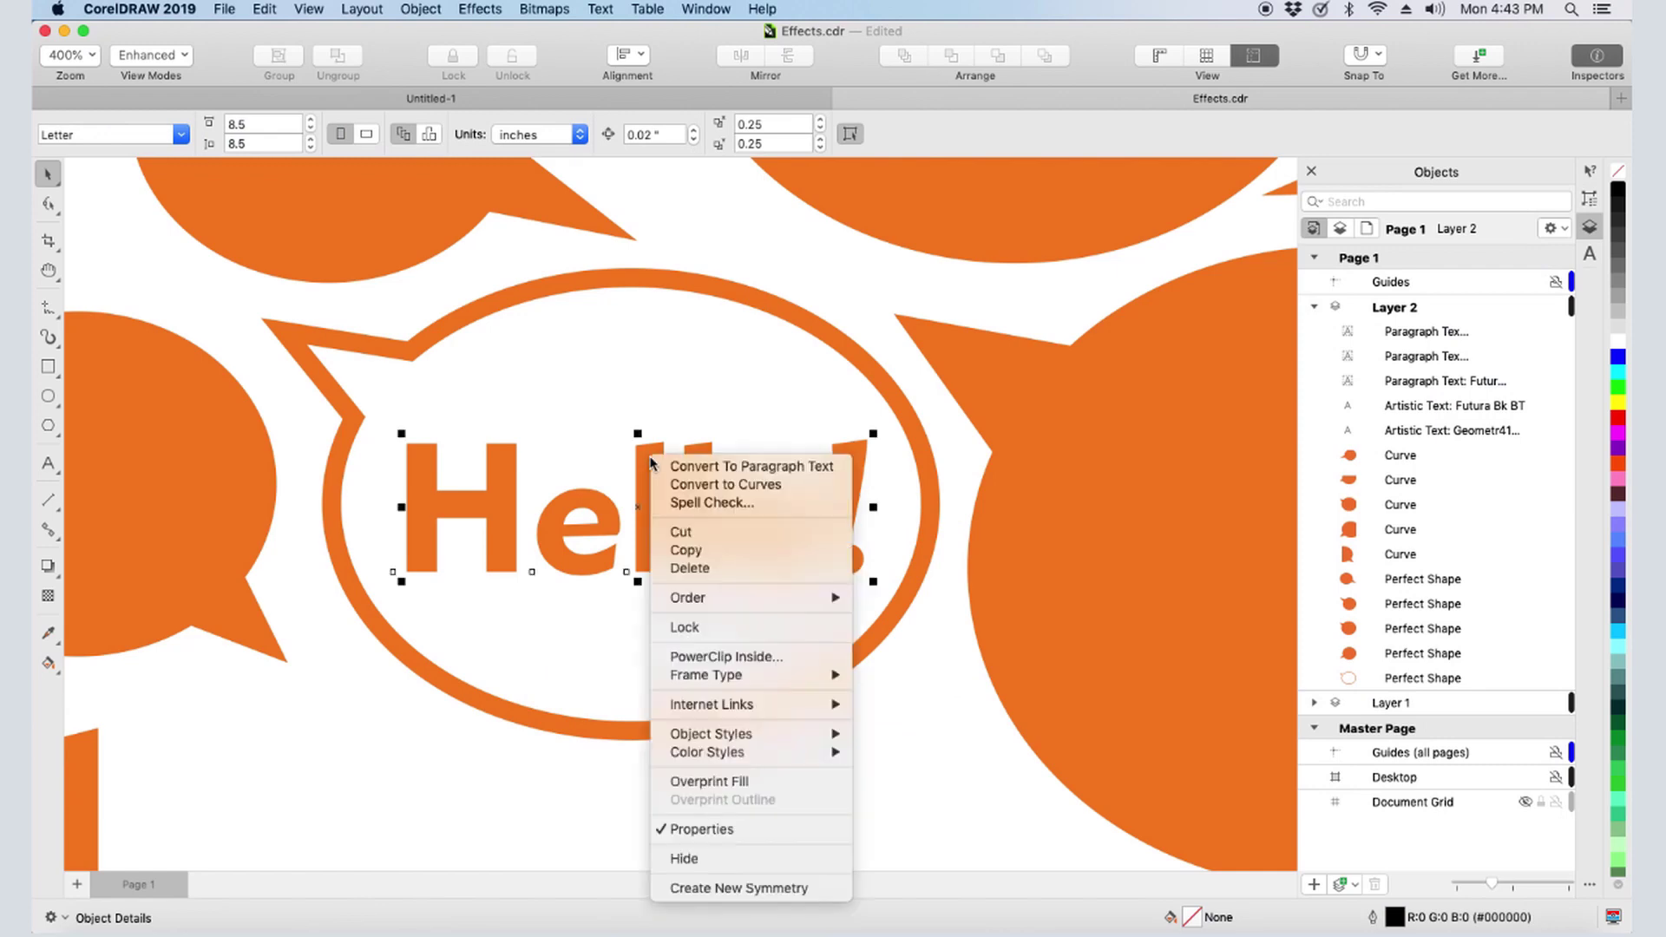
{"action": "left_click", "coordinate": [805, 493]}
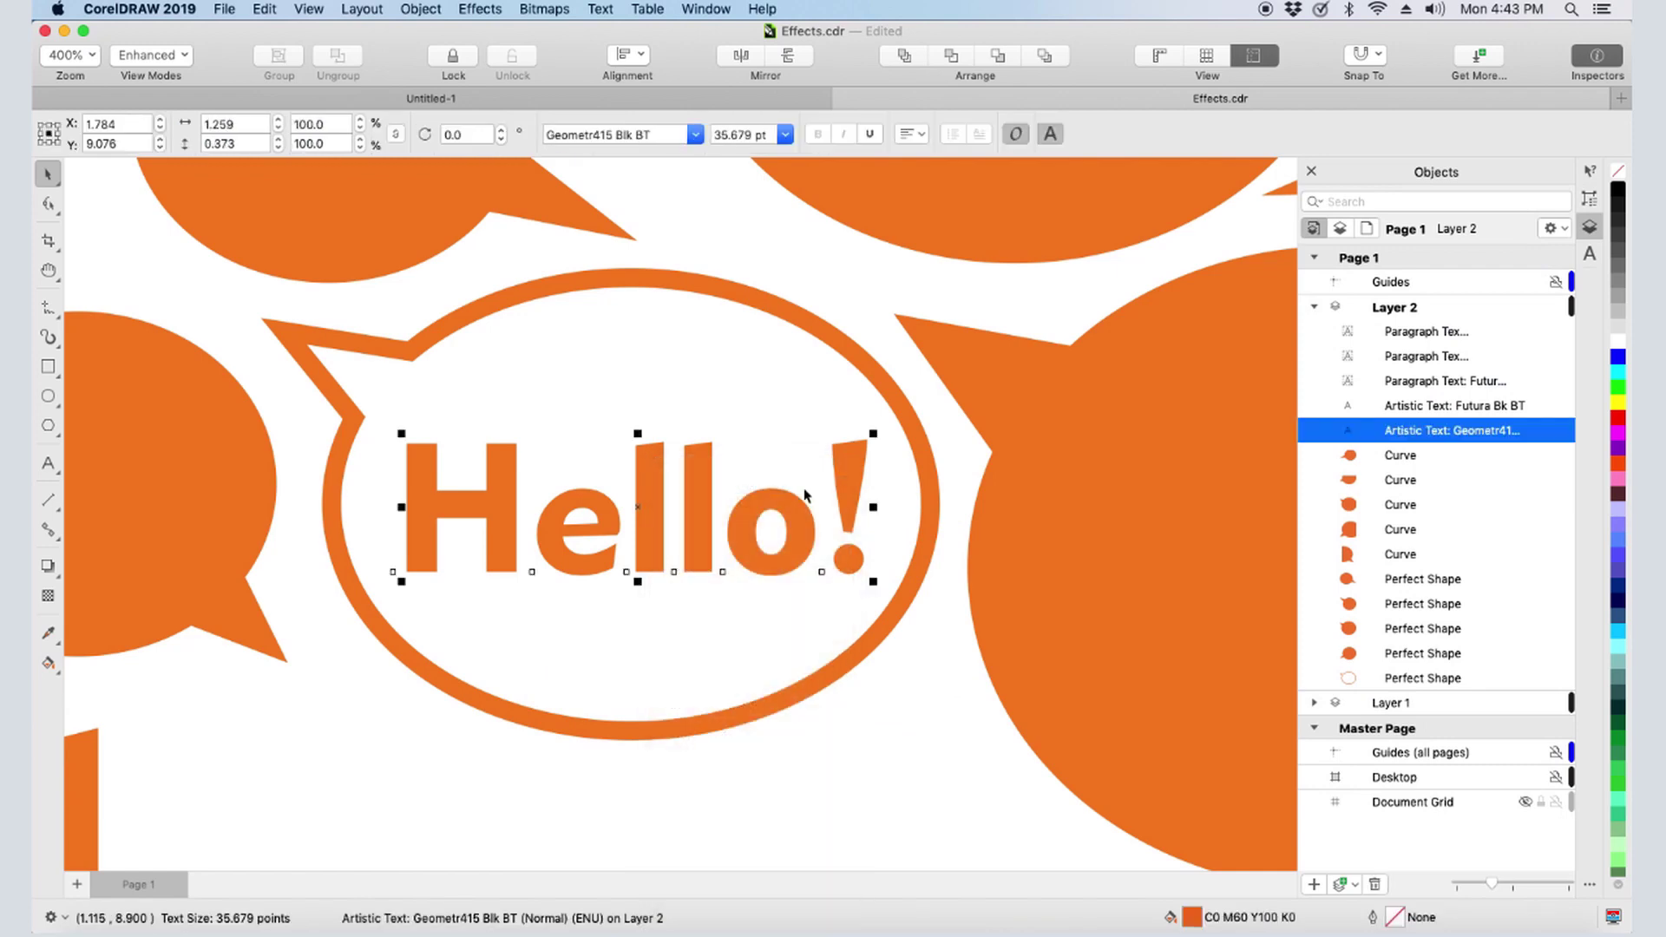
{"action": "left_click", "coordinate": [46, 207]}
{"action": "left_click_drag", "start_coordinate": [408, 443], "coordinate": [387, 428]}
{"action": "left_click_drag", "start_coordinate": [517, 444], "coordinate": [537, 427]}
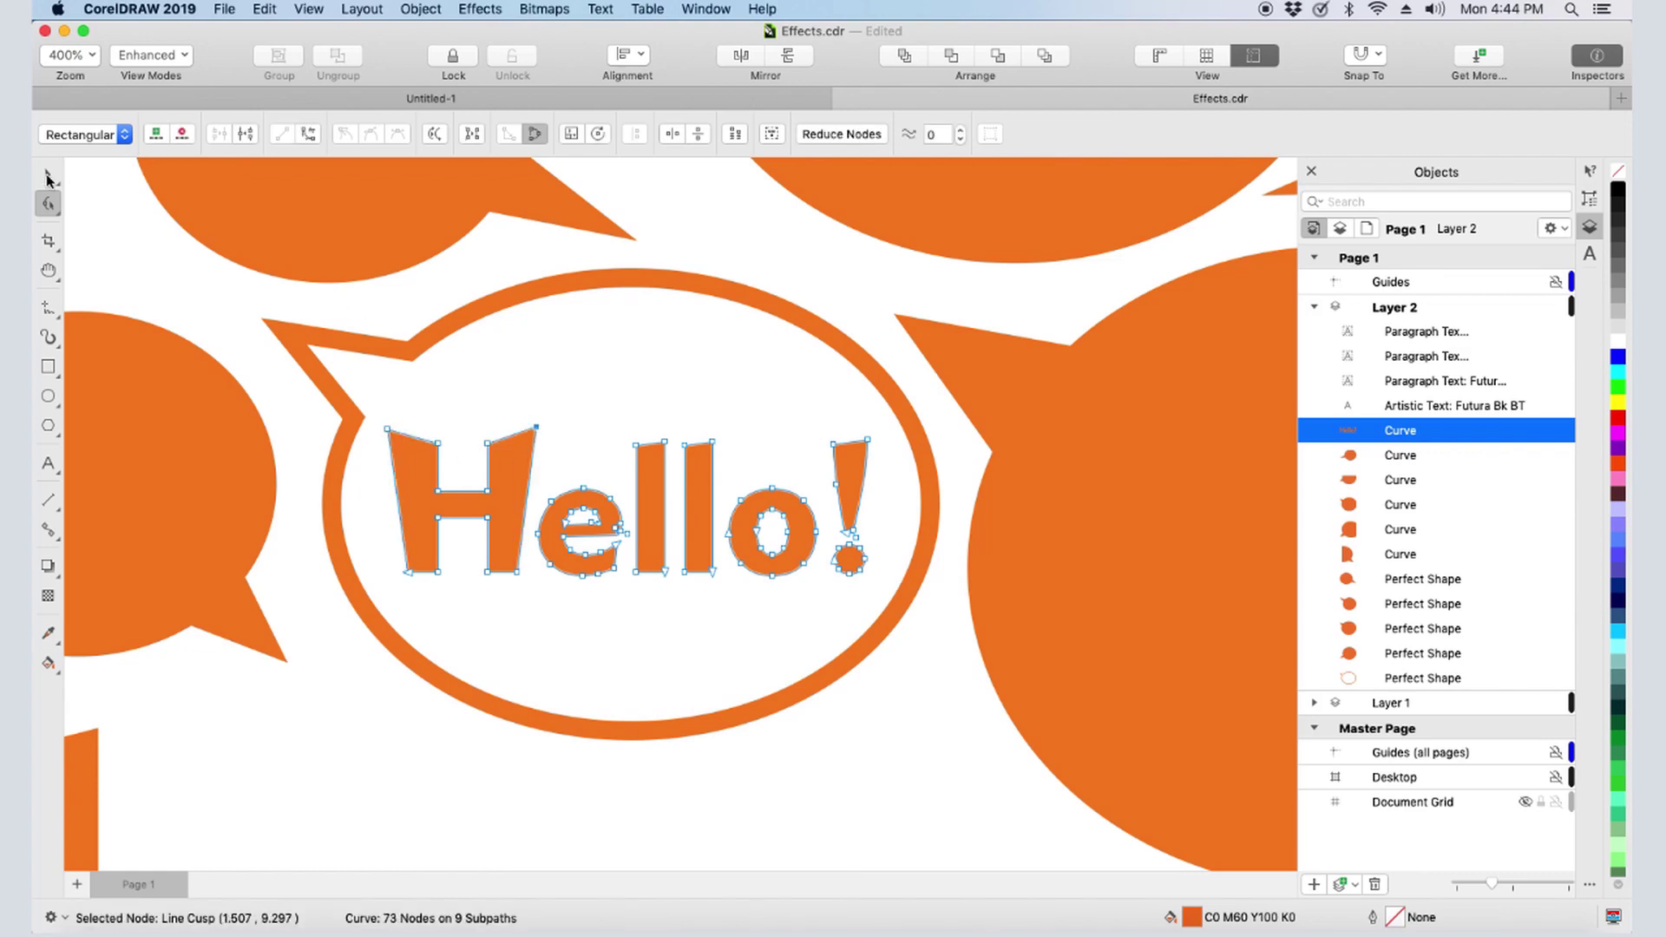
- Try the Smear tool on the H, the double l and the o of the lettering
{"action": "left_click", "coordinate": [61, 215]}
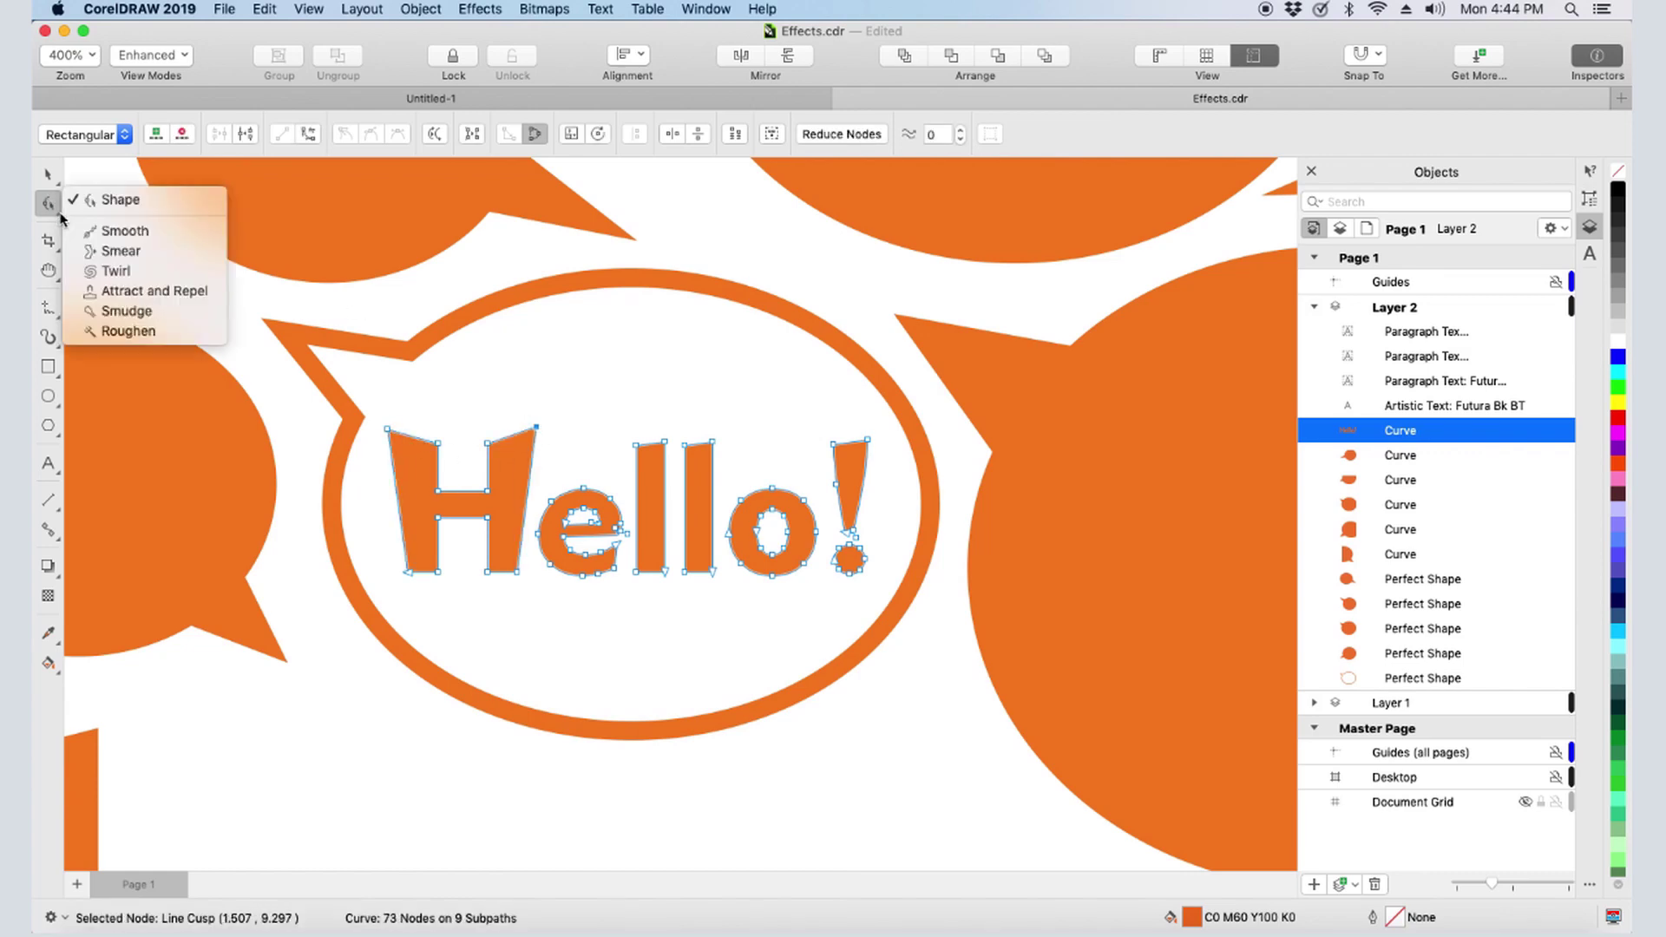
{"action": "left_click", "coordinate": [120, 251]}
{"action": "left_click_drag", "start_coordinate": [462, 550], "coordinate": [524, 491]}
{"action": "left_click_drag", "start_coordinate": [650, 514], "coordinate": [631, 526]}
{"action": "mouse_move", "coordinate": [746, 538]}
{"action": "left_mouse_down"}
{"action": "mouse_move", "coordinate": [736, 449]}
{"action": "mouse_move", "coordinate": [765, 500]}
{"action": "mouse_move", "coordinate": [739, 466]}
{"action": "left_mouse_up"}
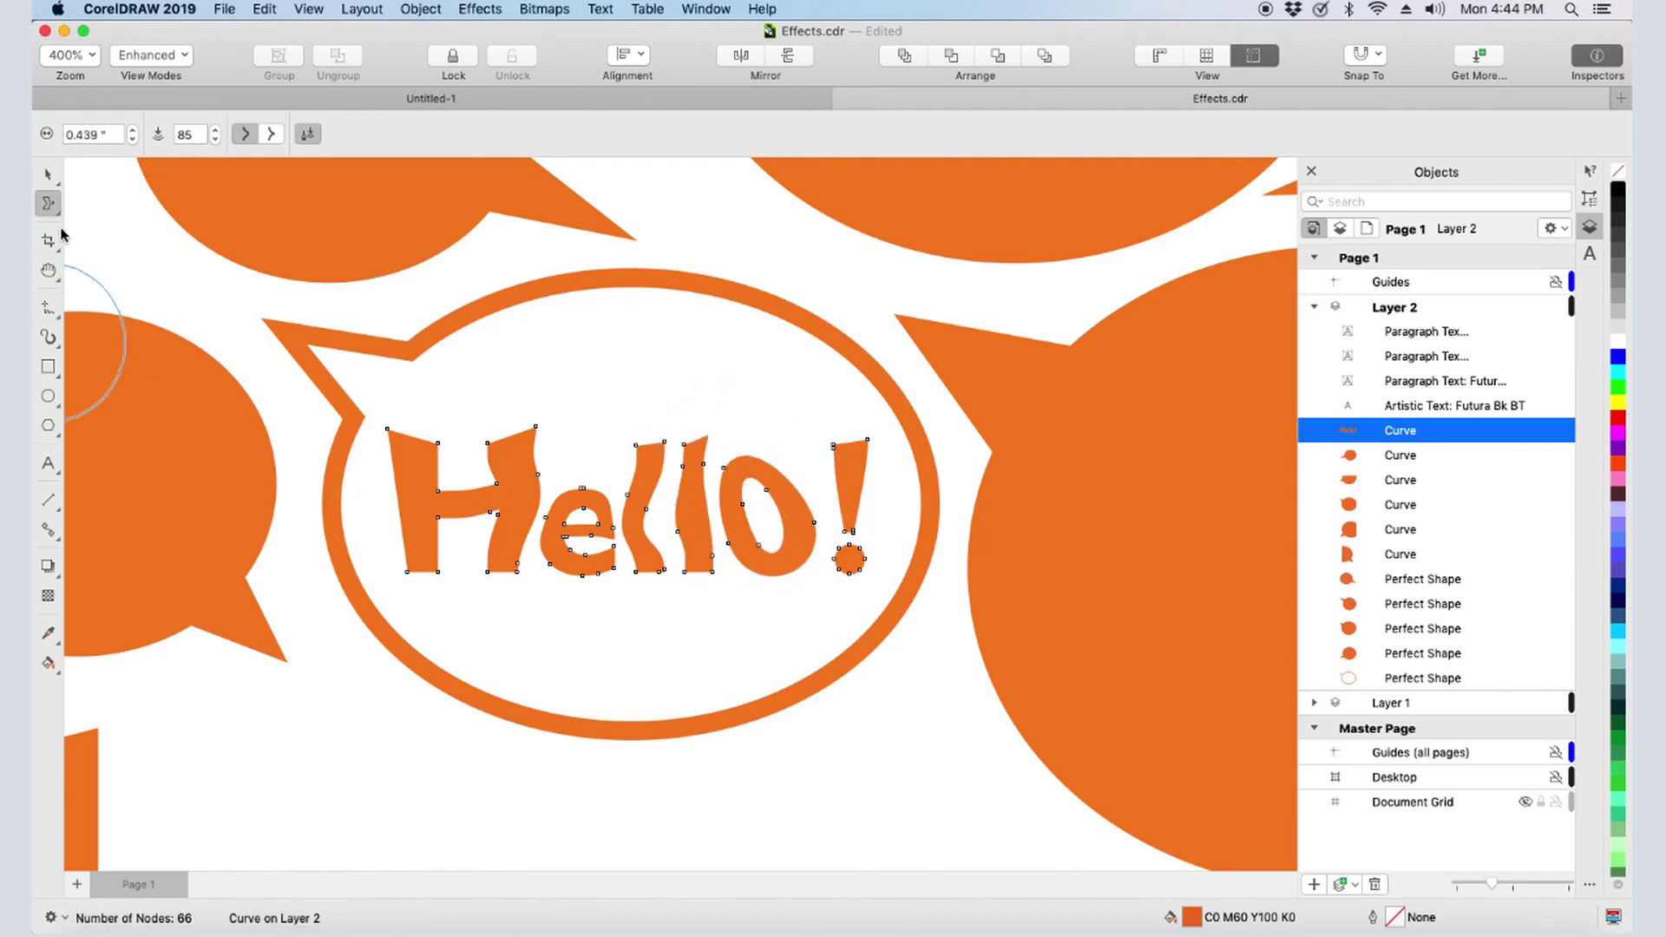
- Try the Twirl tool across the H and the middle letters of "Hello!"
{"action": "left_click", "coordinate": [48, 203]}
{"action": "left_click", "coordinate": [112, 268]}
{"action": "left_click_drag", "start_coordinate": [483, 456], "coordinate": [504, 490]}
{"action": "left_click_drag", "start_coordinate": [726, 504], "coordinate": [640, 525]}
- Undo the twirl and smear strokes and the last corner change on the H
{"action": "key", "text": "super+z"}
{"action": "key", "text": "super+z"}
{"action": "key", "text": "super+z"}
{"action": "key", "text": "super+z"}
{"action": "key", "text": "super+z"}
{"action": "key", "text": "super+z"}
{"action": "key", "text": "super+z"}
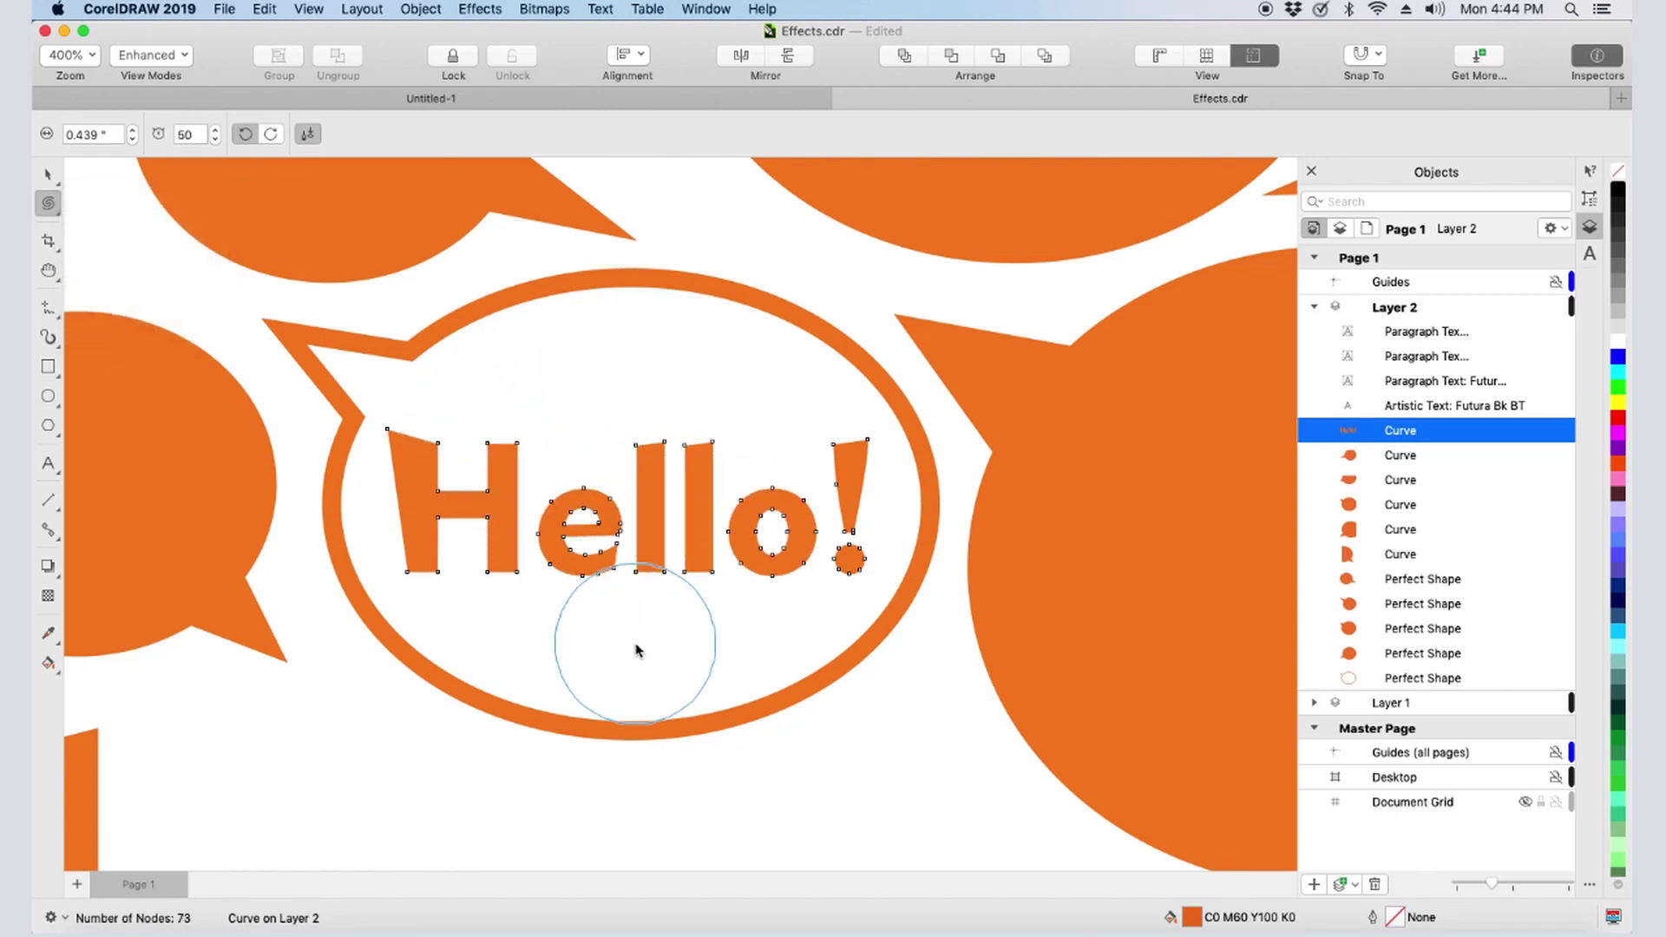
- Roughen the edges of the H and the first l with the Roughen tool at a 0.05 inch nib size
{"action": "left_click", "coordinate": [57, 212]}
{"action": "left_click", "coordinate": [129, 330]}
{"action": "mouse_move", "coordinate": [409, 547]}
{"action": "left_mouse_down"}
{"action": "mouse_move", "coordinate": [414, 469]}
{"action": "mouse_move", "coordinate": [489, 477]}
{"action": "left_mouse_up"}
{"action": "left_click_drag", "start_coordinate": [634, 465], "coordinate": [637, 555]}
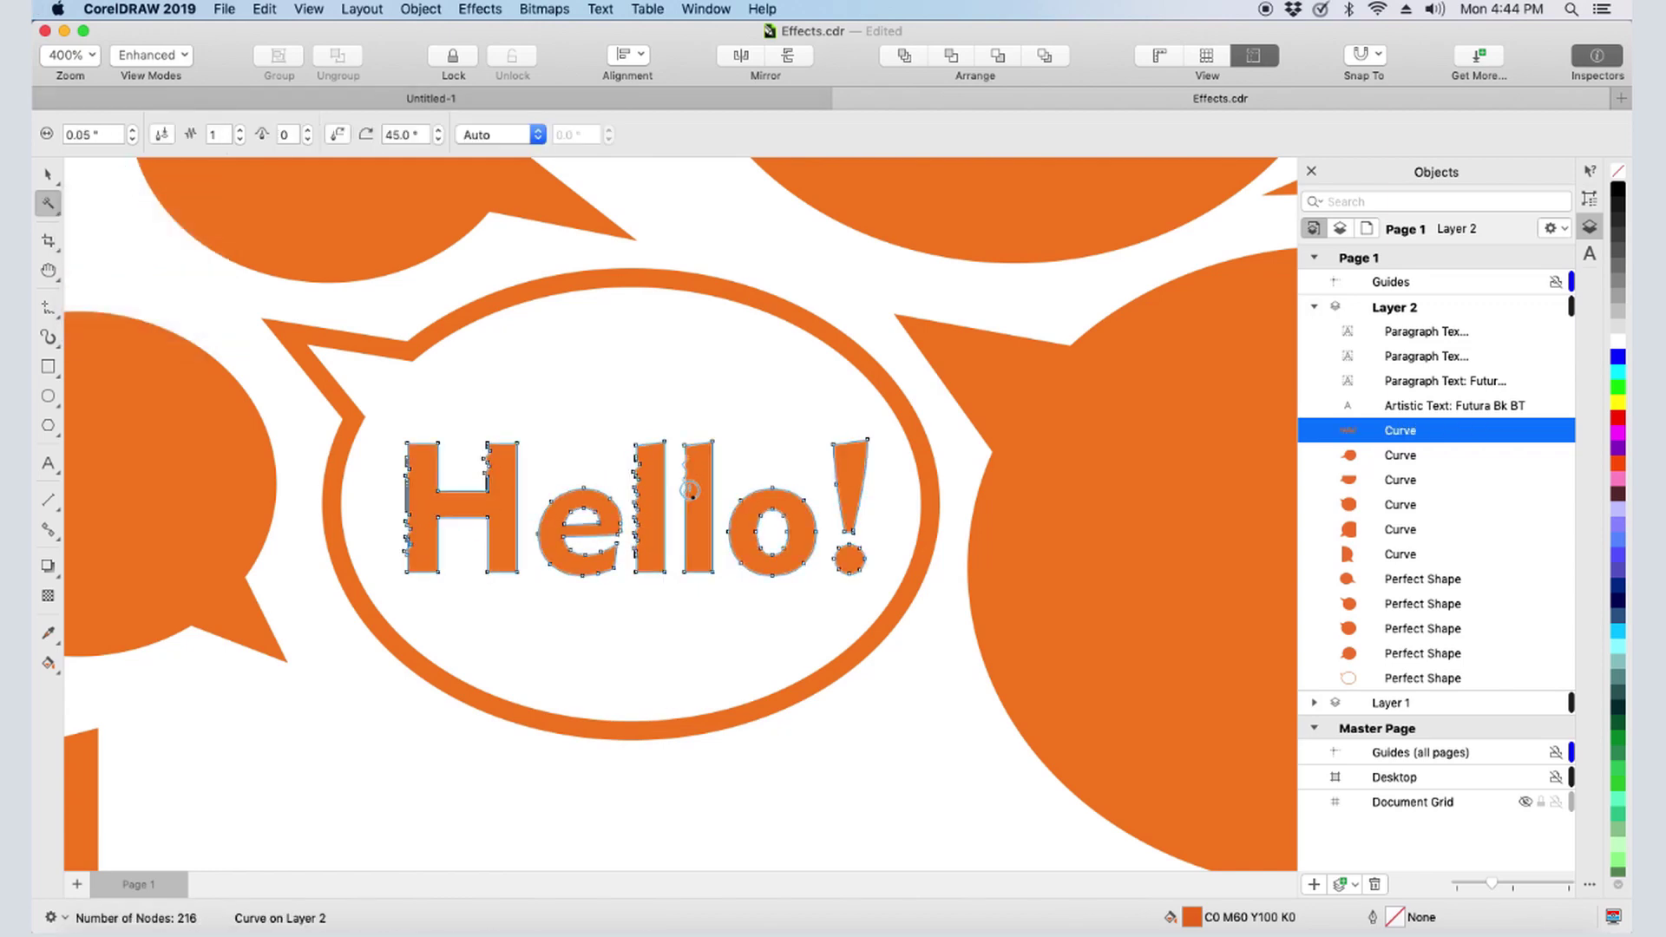